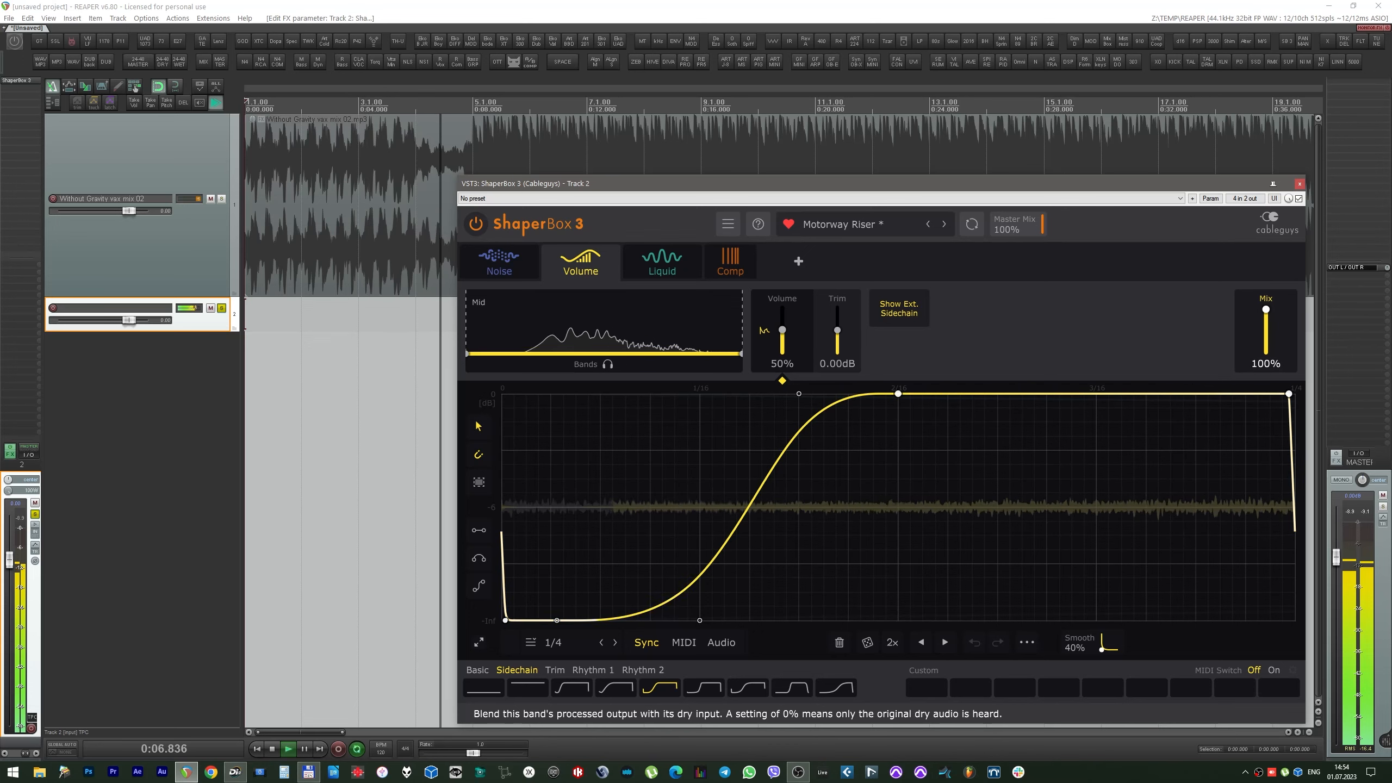
Step: Load the Apex Thing preset and restart playback from the beginning
click(944, 224)
key(space)
key(space)
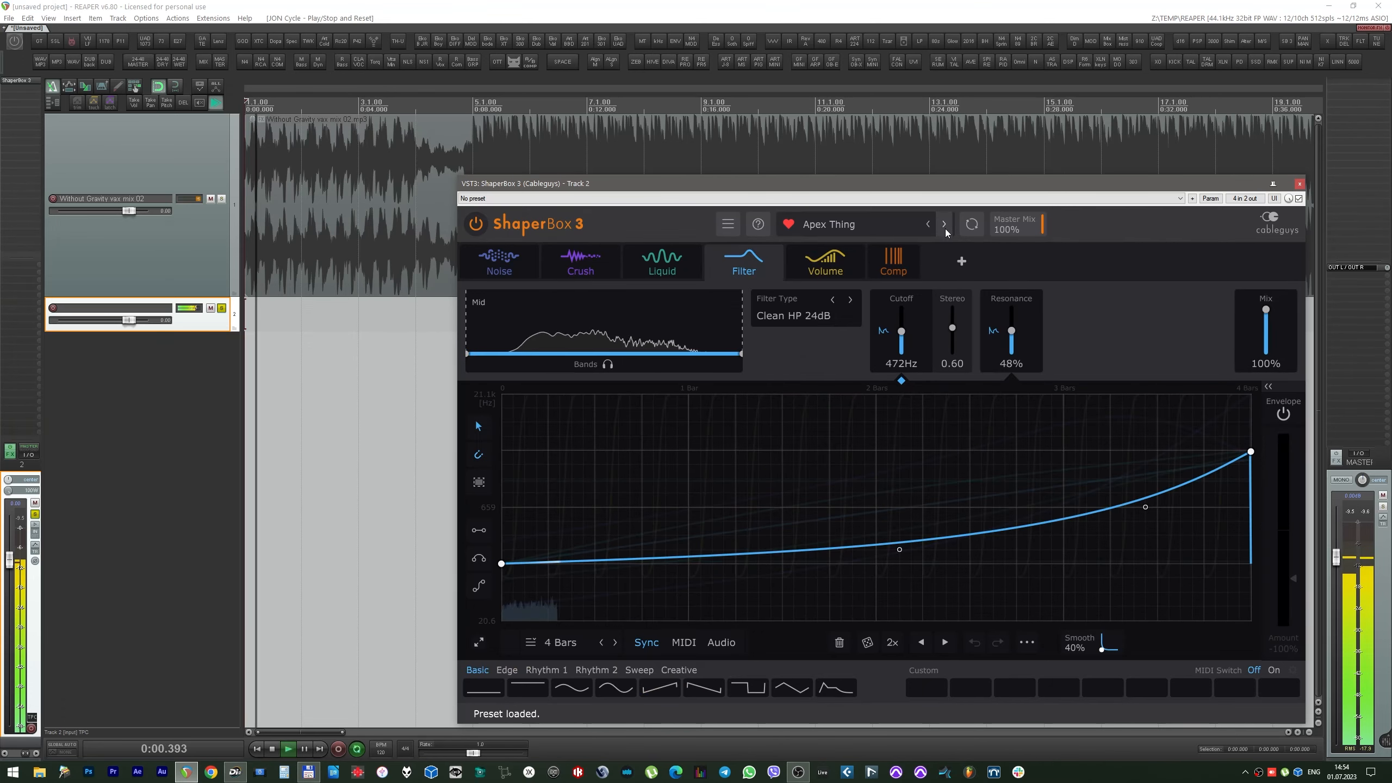
Step: Reshape the Crush curve and raise the end point of the Filter cutoff curve to the maximum
click(594, 274)
drag(999, 442, 931, 460)
click(744, 264)
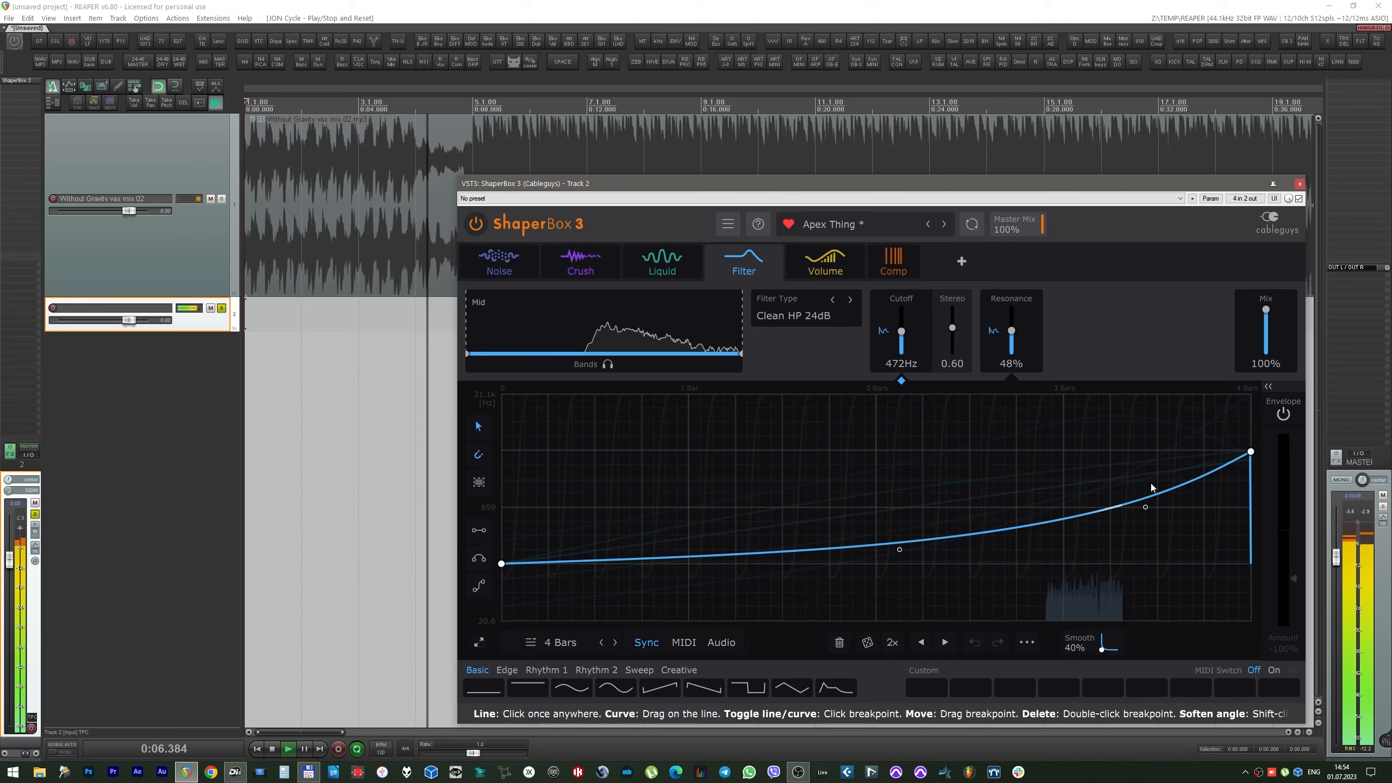
drag(1251, 451, 1251, 393)
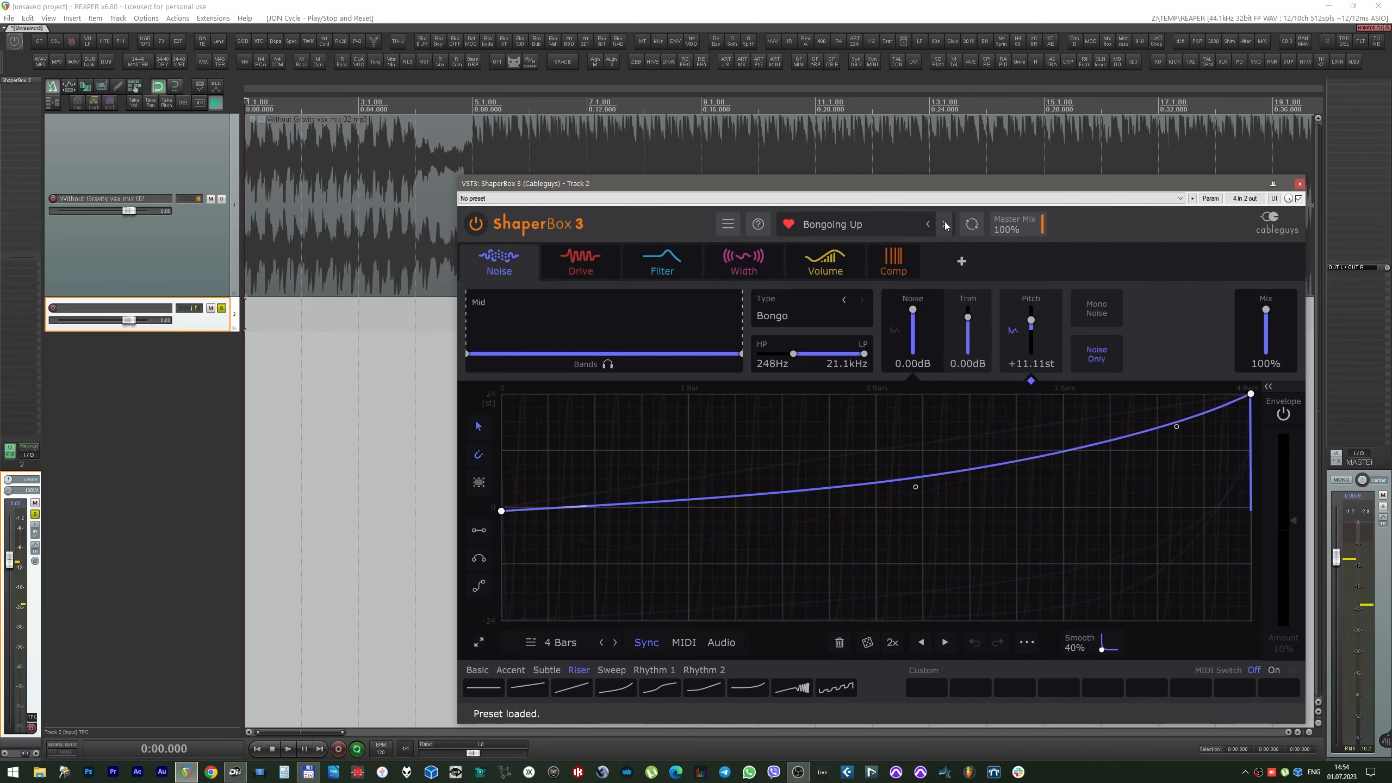
Step: Bend the Noise pitch curve of the Bongoing Up preset so it dips near the first bar before rising
drag(915, 487, 689, 620)
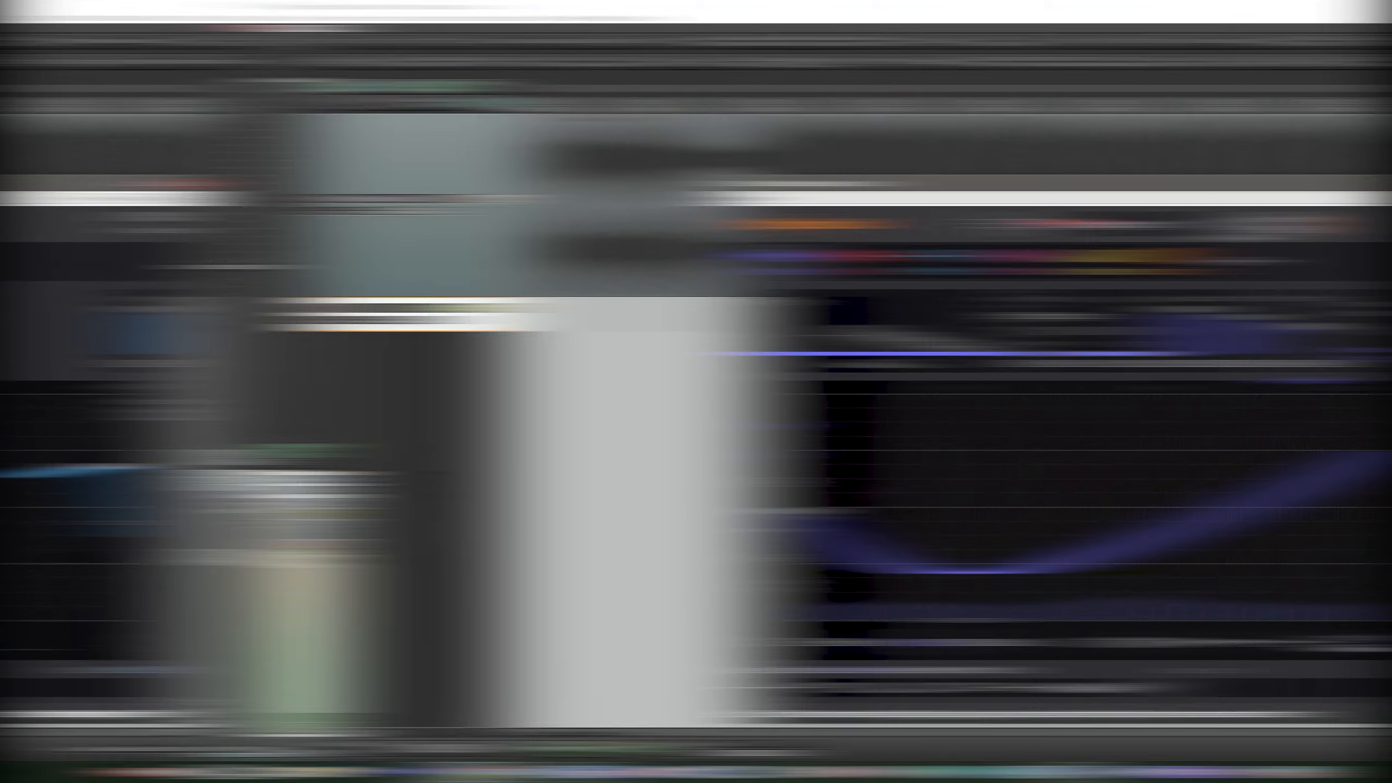
mouse_move(901, 326)
mouse_down()
mouse_move(901, 314)
mouse_move(900, 335)
mouse_up()
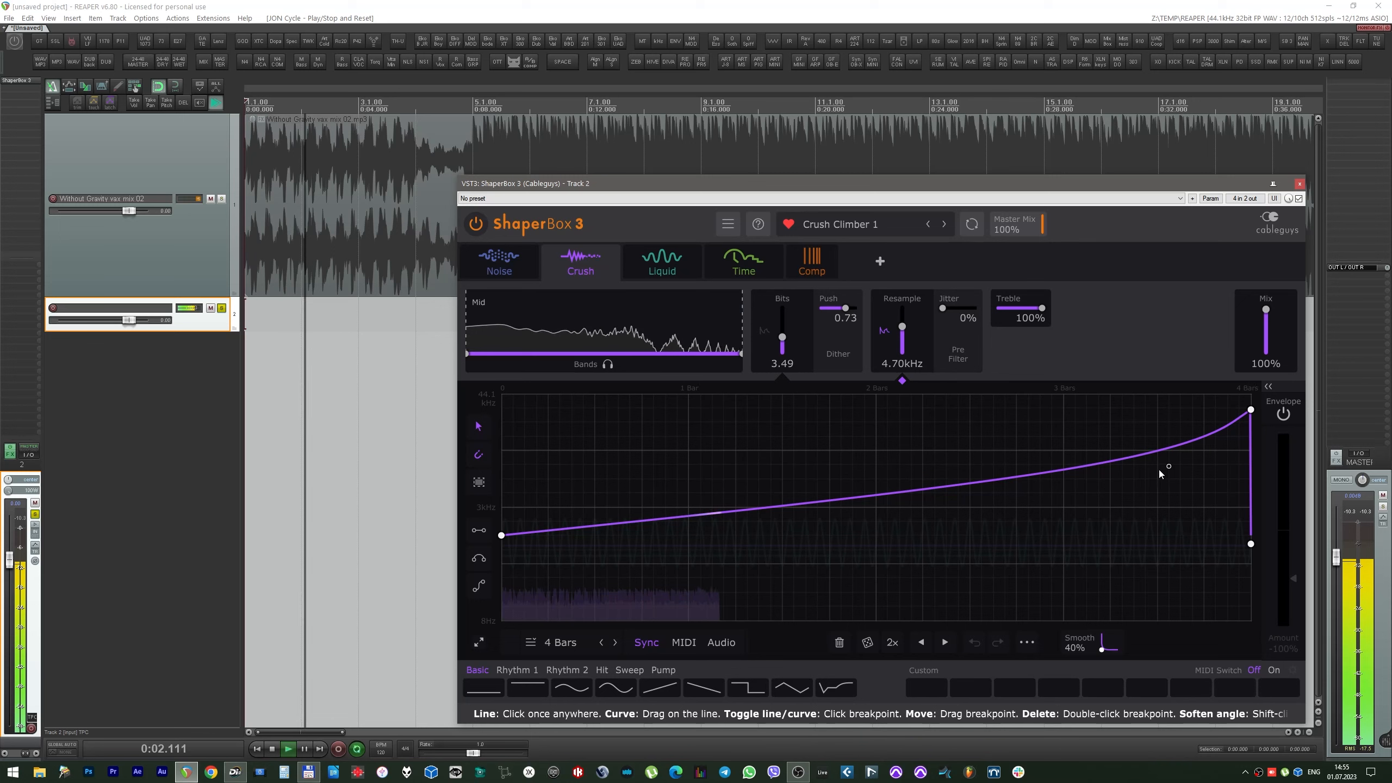
Step: Bend the Crush resample curve downward, move its peak to 3.94 bars at 44.1 kHz, and set the Crush mix to 64%
drag(1160, 471, 1167, 535)
drag(1251, 412, 1239, 394)
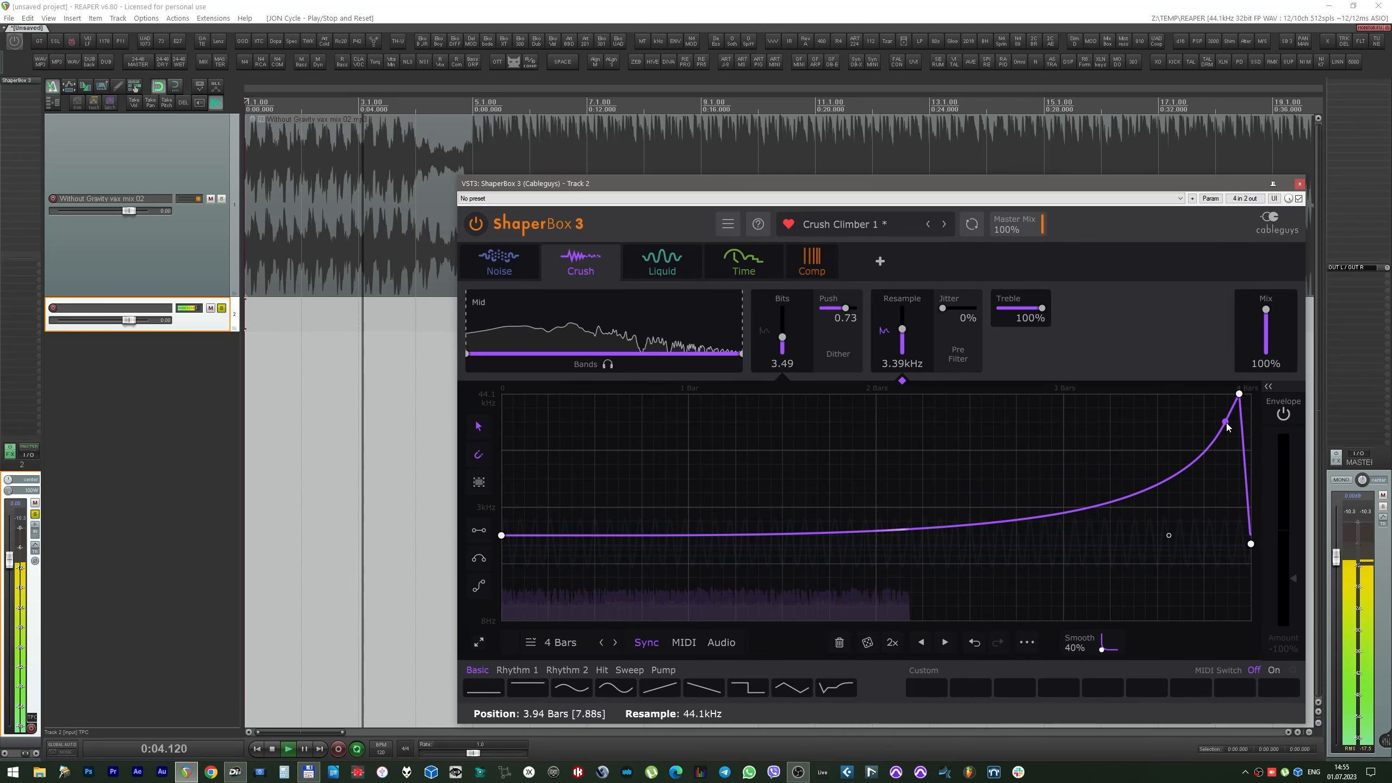
drag(1265, 310, 1265, 319)
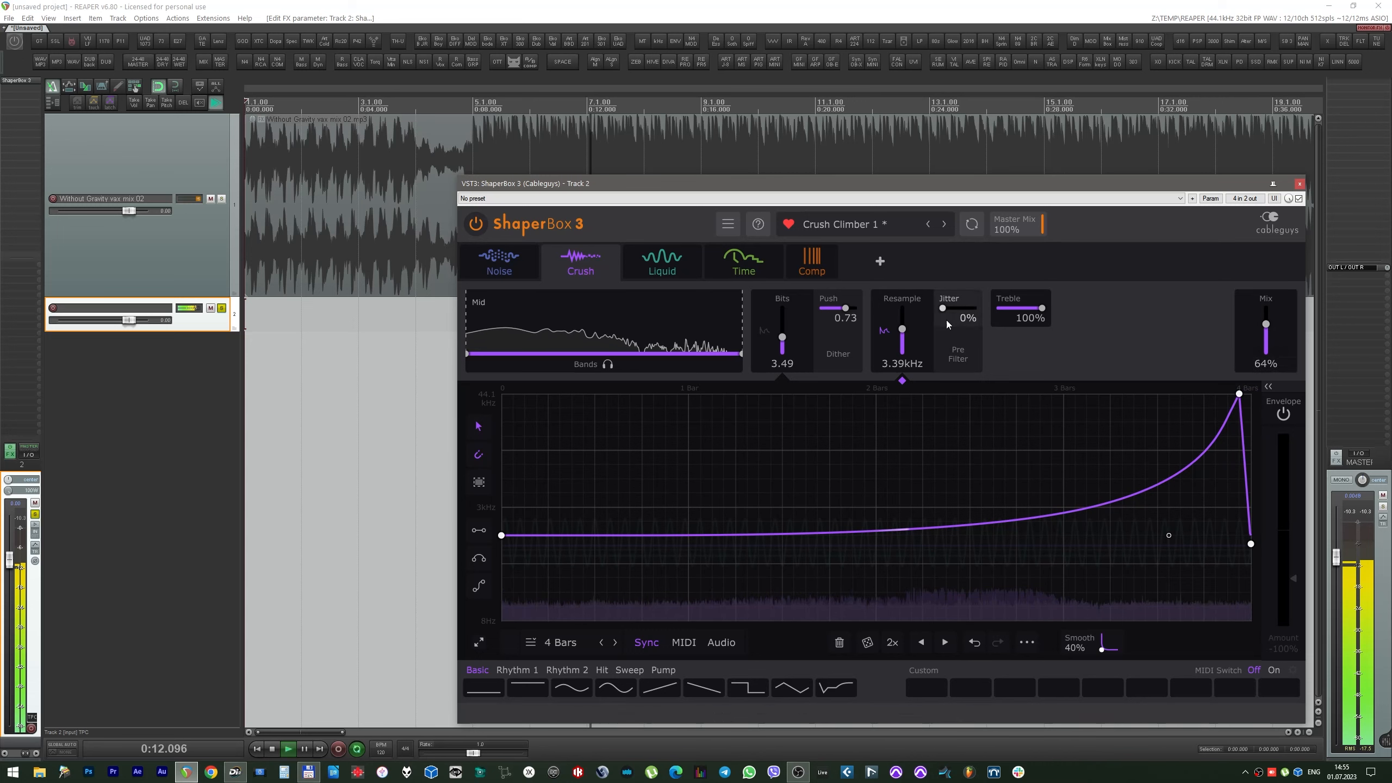
Step: Set the Liquid phaser's center to 893 Hz, stereo to -31.4 and feedback to 80%
click(662, 262)
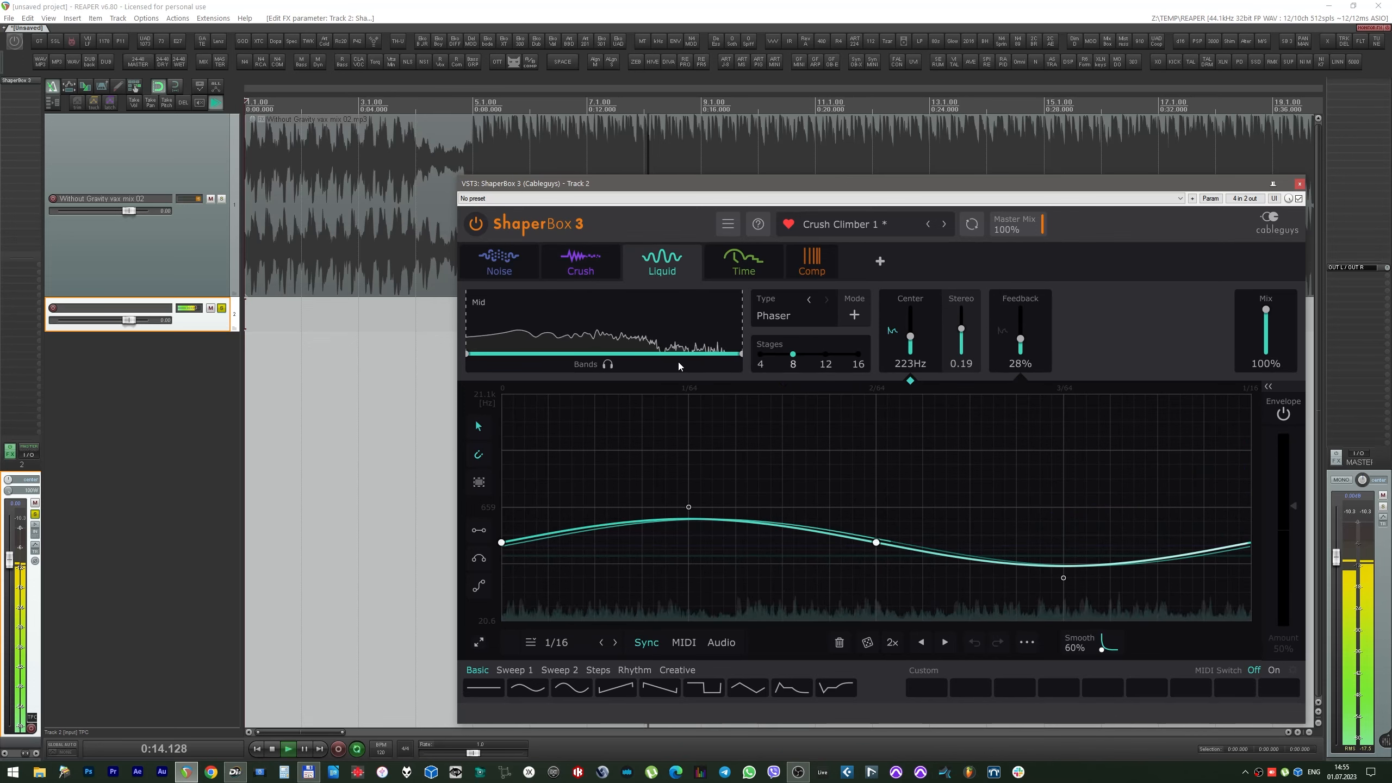
drag(910, 336, 910, 328)
mouse_move(1024, 340)
mouse_down()
mouse_move(1023, 328)
mouse_move(961, 346)
mouse_move(1021, 314)
mouse_up()
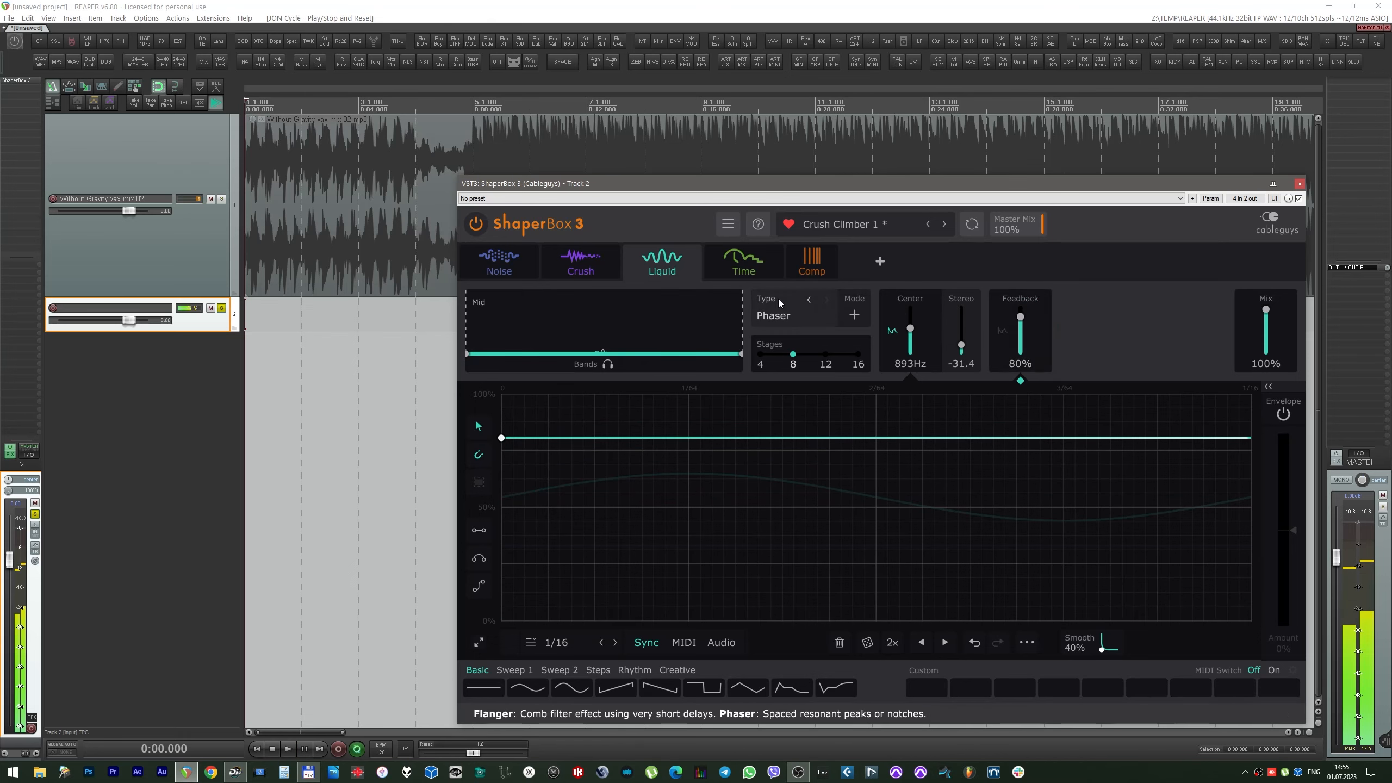
Step: Load and play the Cymbalic Uprising preset, and raise the end point of its Filter cutoff curve to the maximum
click(944, 223)
key(space)
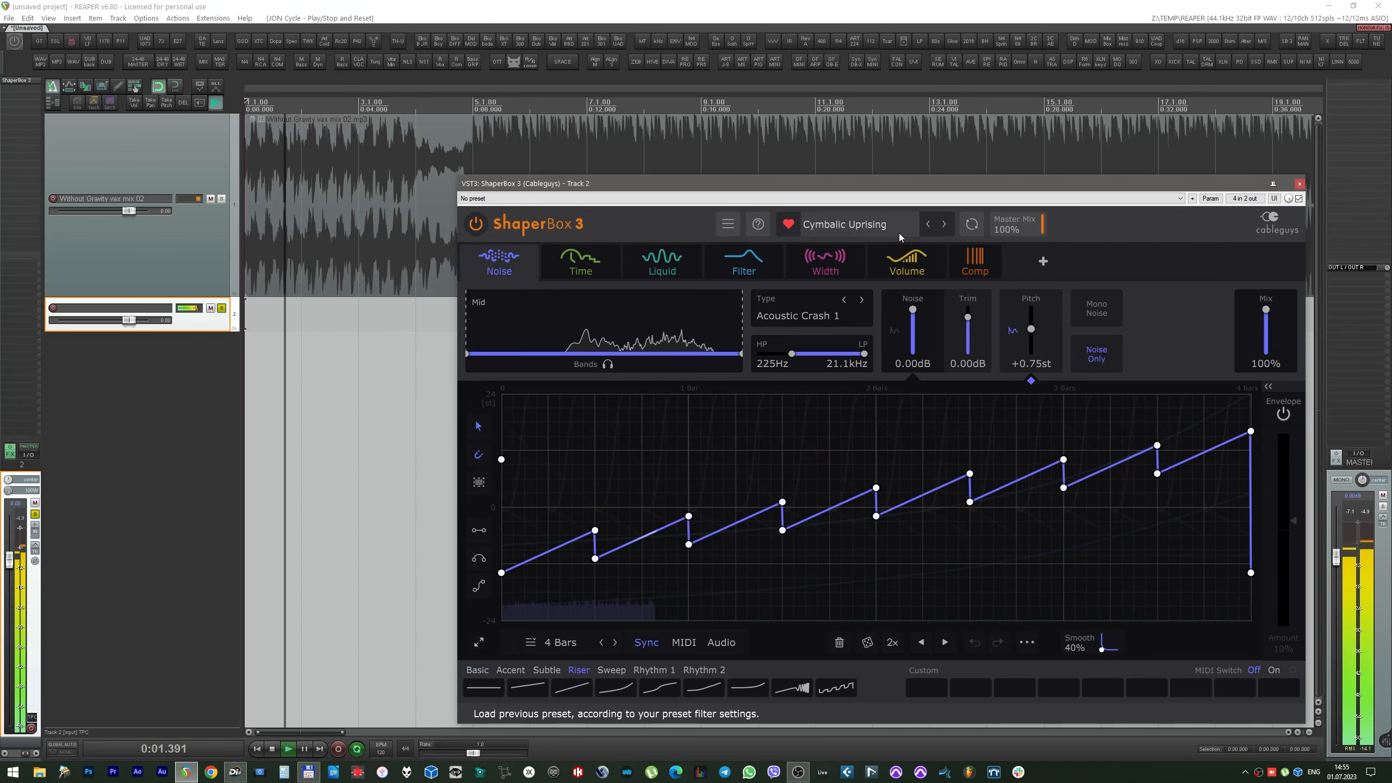
click(744, 263)
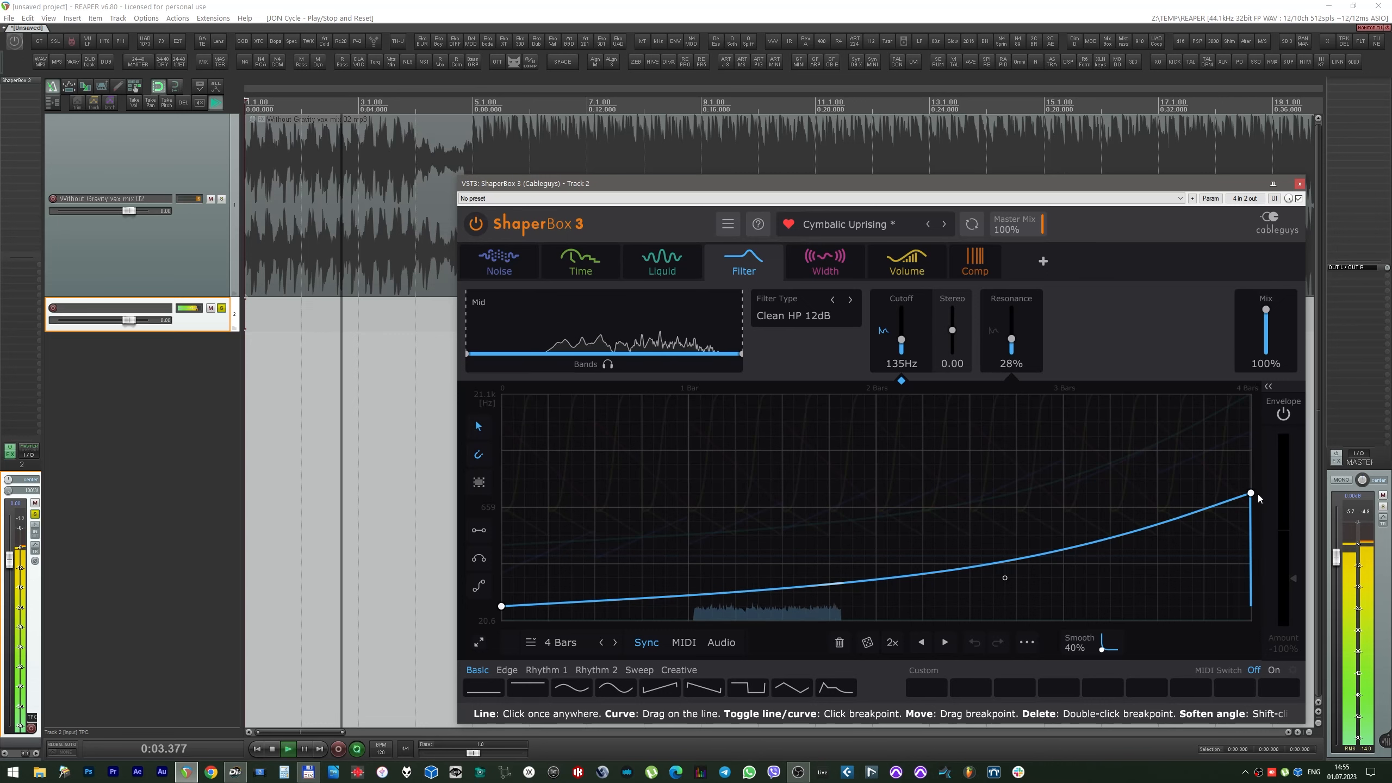
drag(1251, 493, 1257, 398)
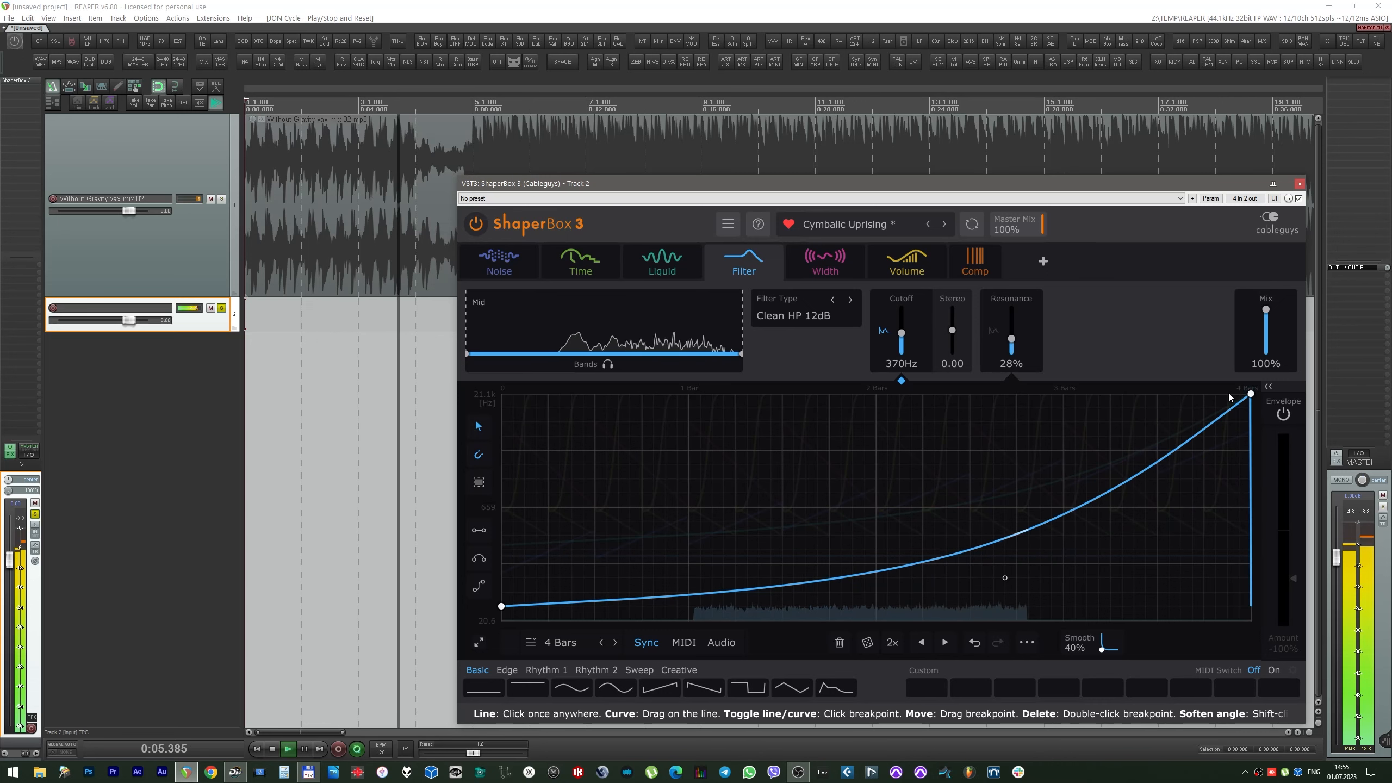
Step: Reshape the Width curve into a straight ramp rising from near mono to almost 200%
click(825, 266)
drag(1242, 505, 1245, 416)
drag(502, 423, 501, 606)
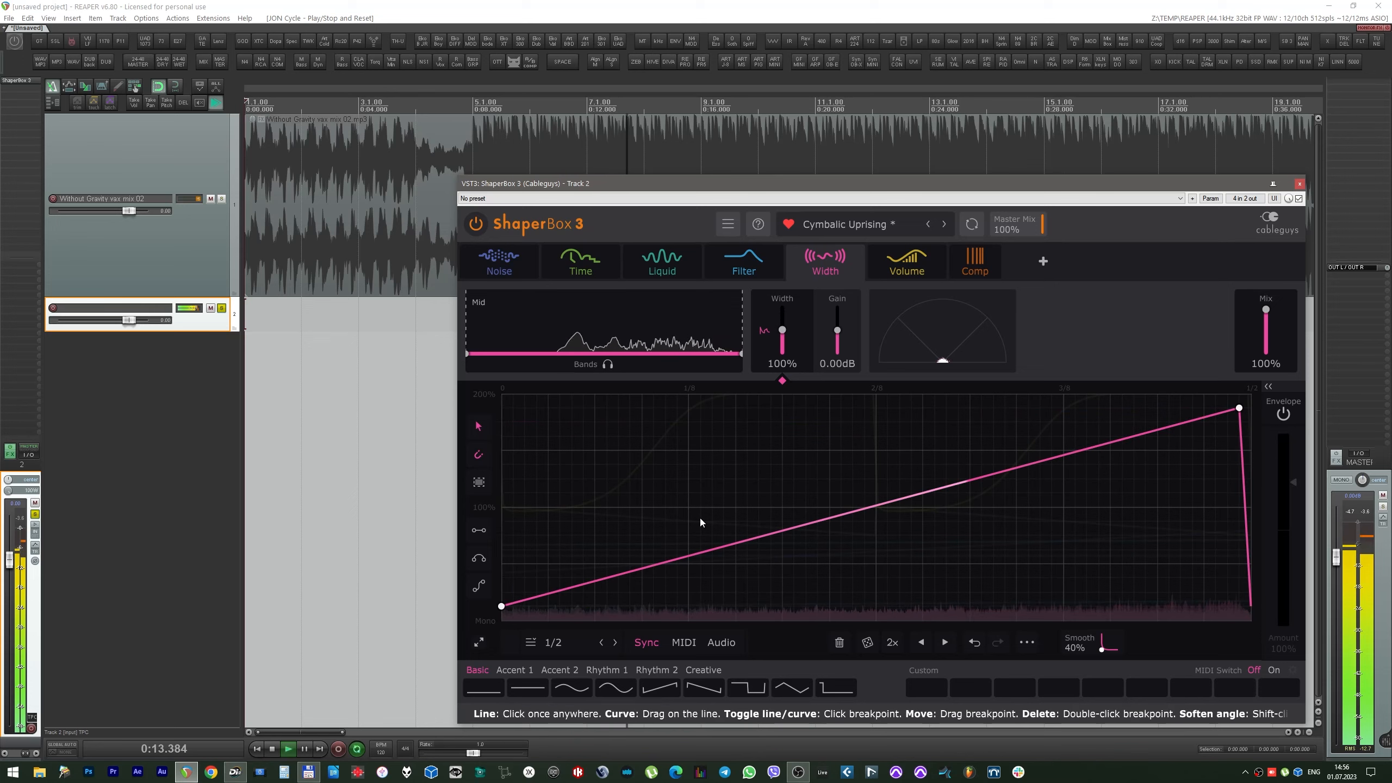
Step: Load the Depressed Lifter preset and raise the Noise pitch of its high frequency band
click(945, 224)
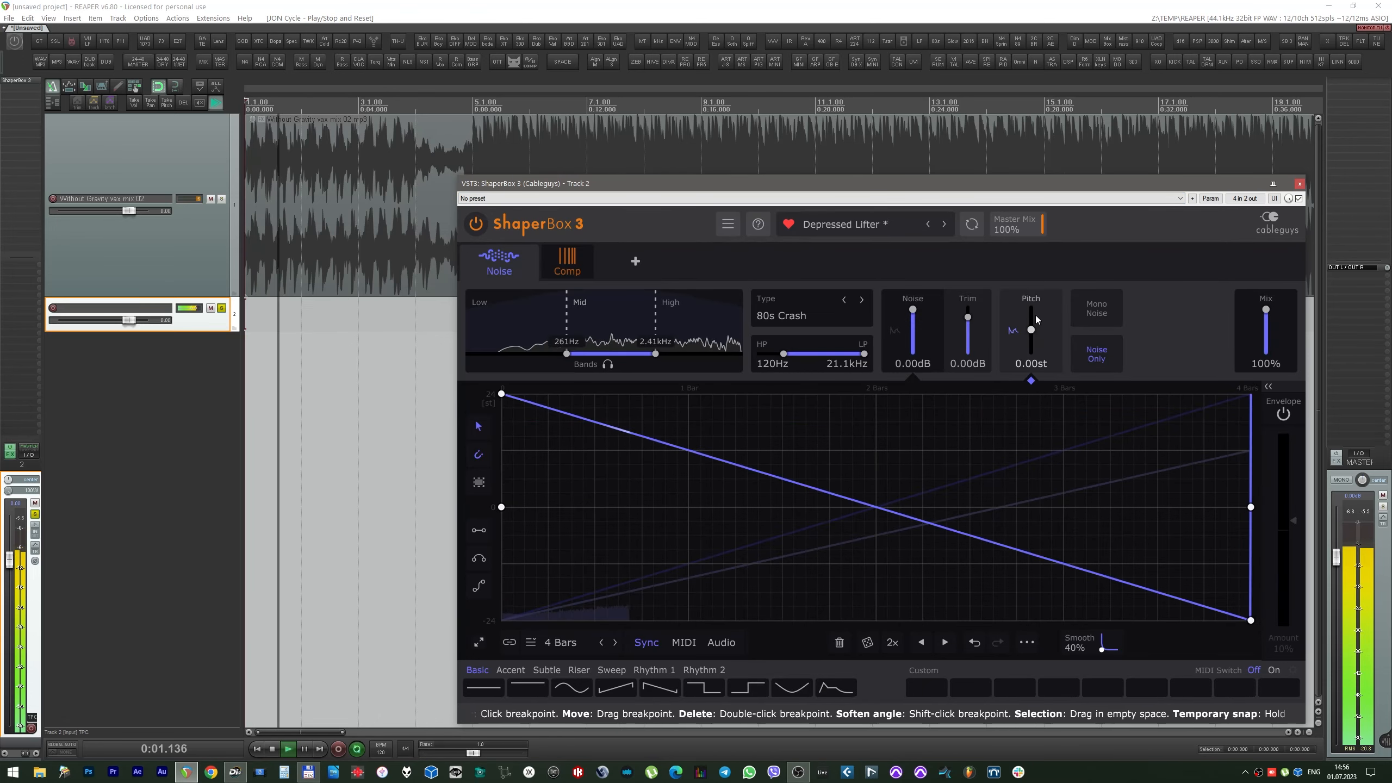
click(699, 324)
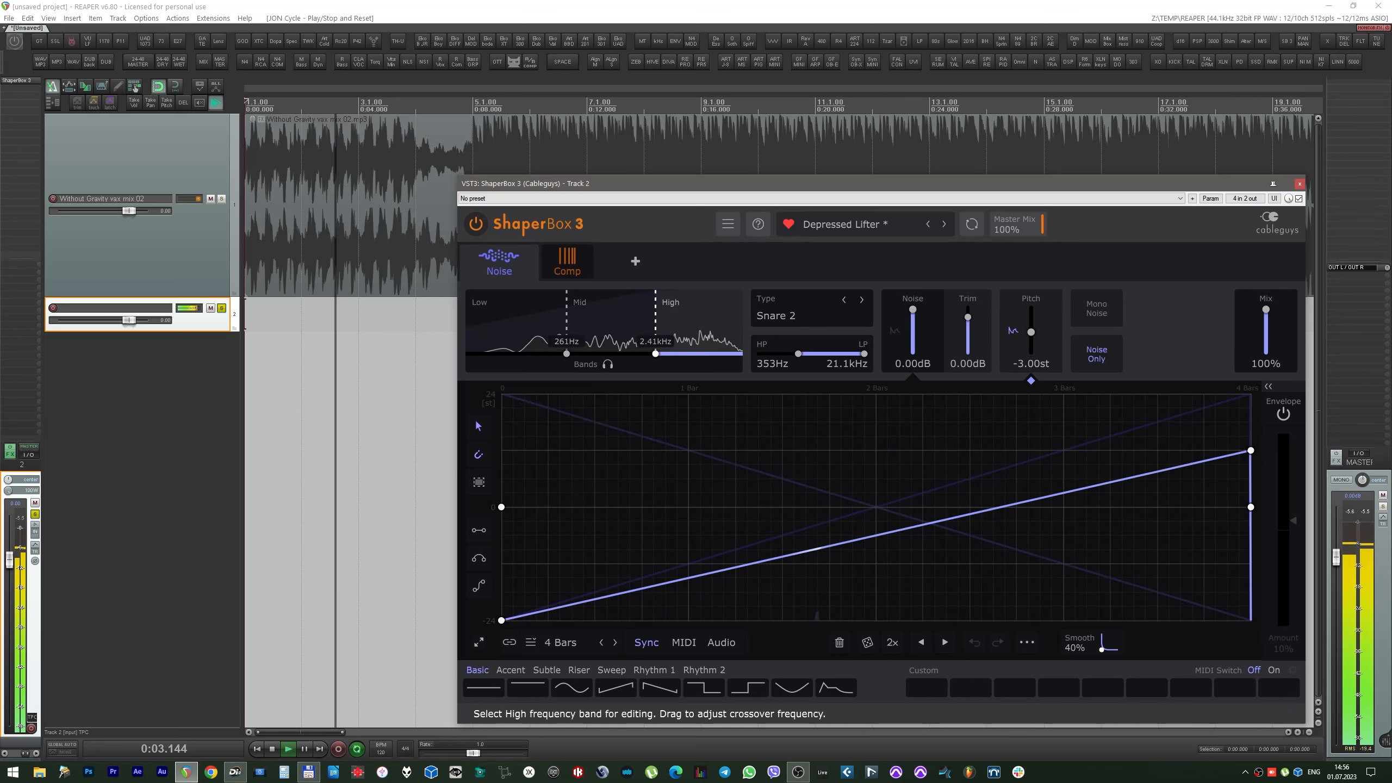
drag(1031, 331, 1031, 311)
Step: Load the Do You Even Lift preset and reshape its Filter cutoff curve to peak at about 2.5 bars and dip before the end
click(944, 223)
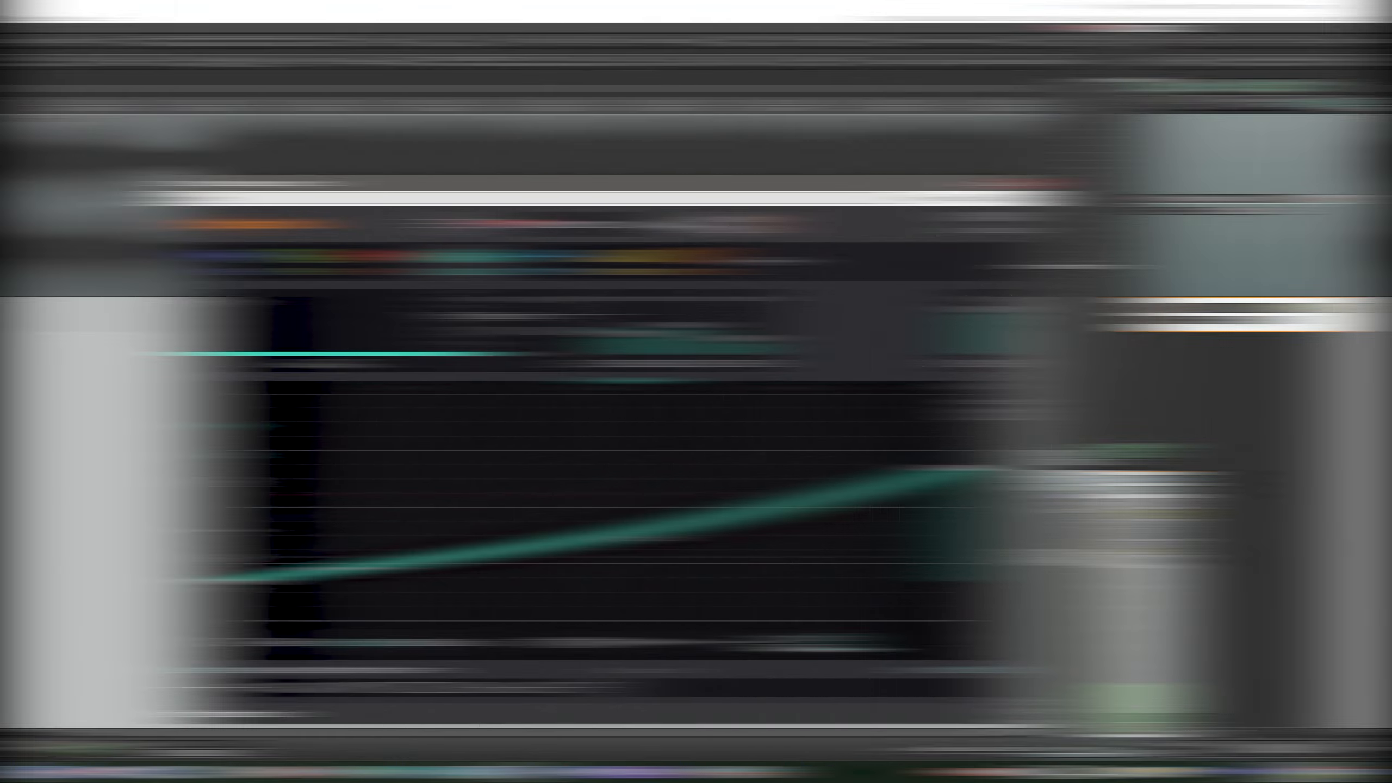
click(825, 262)
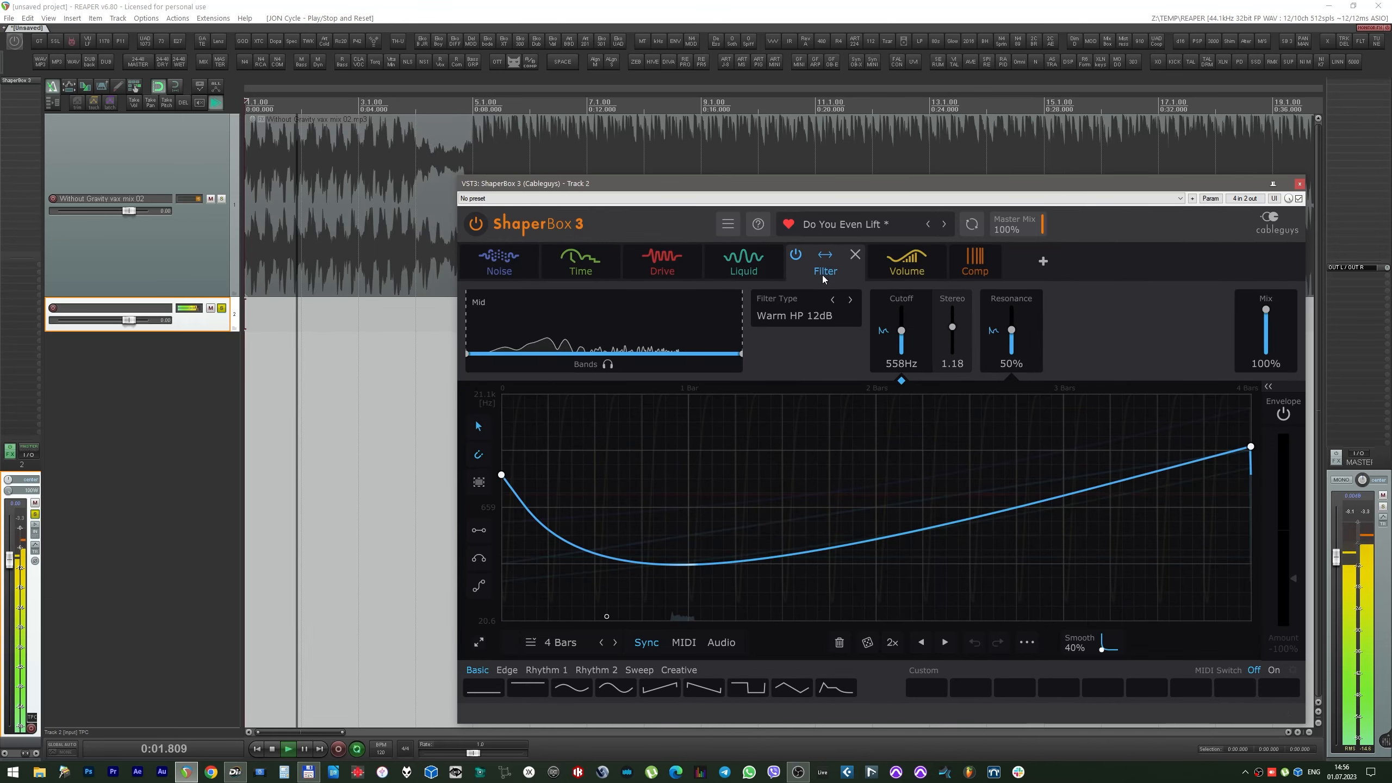
drag(1245, 456, 1147, 549)
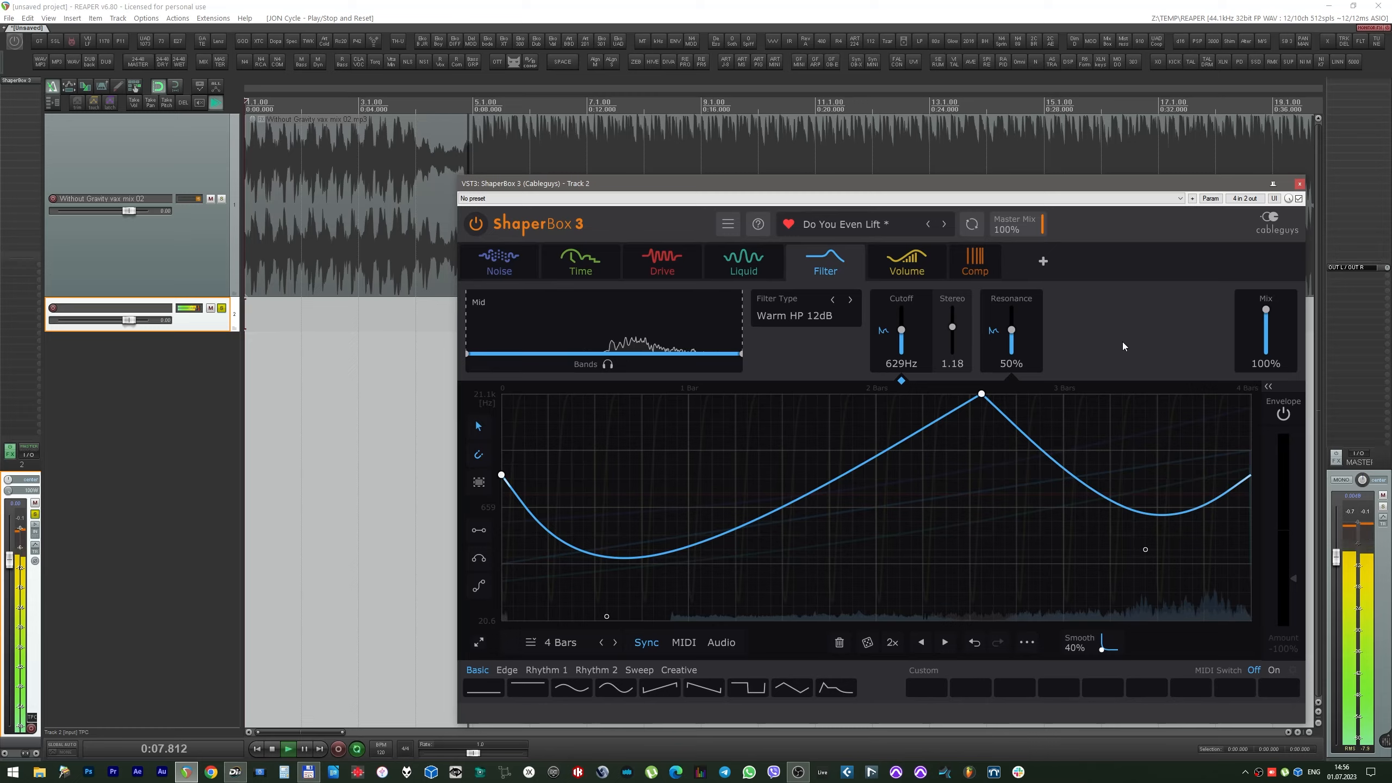
Step: Load the Endless Riser 1 preset, play it, and add a Liquid shaper to the chain
click(944, 223)
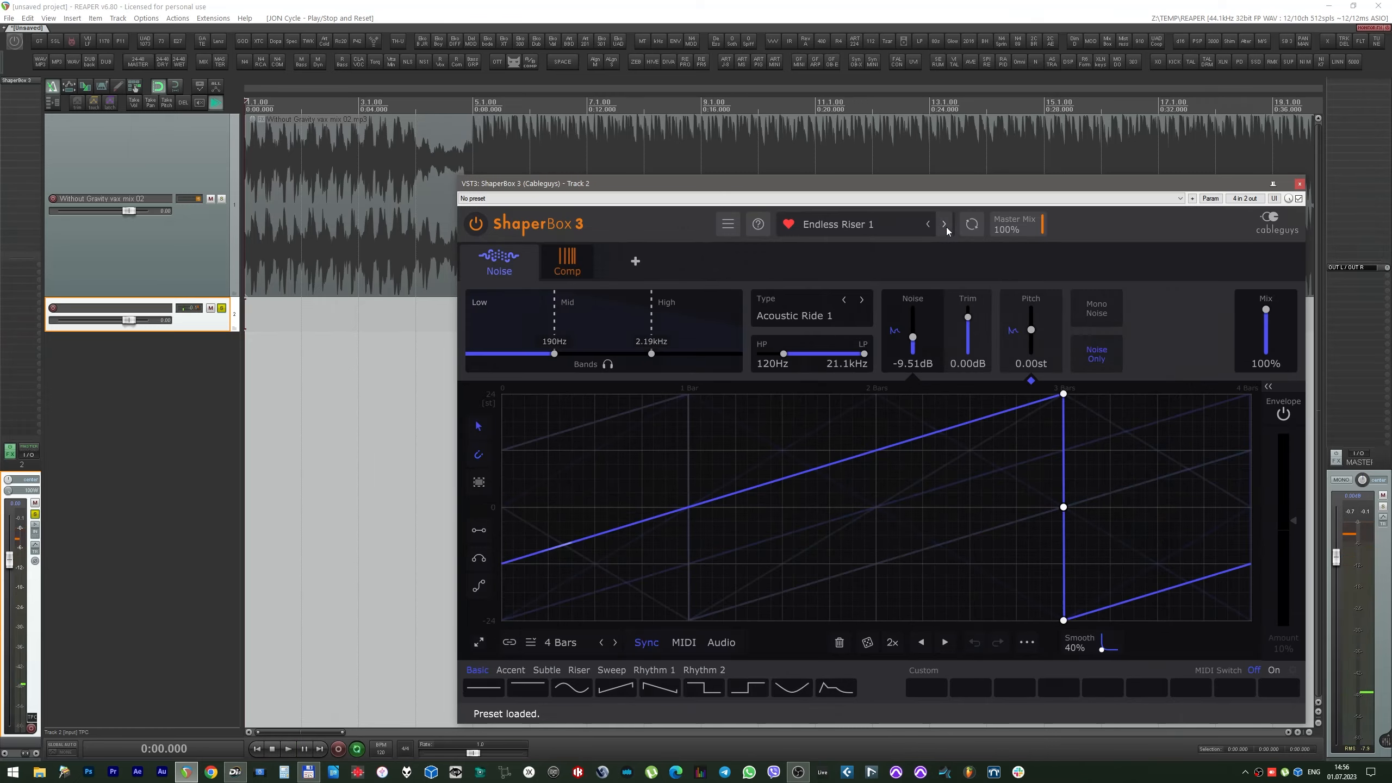
key(space)
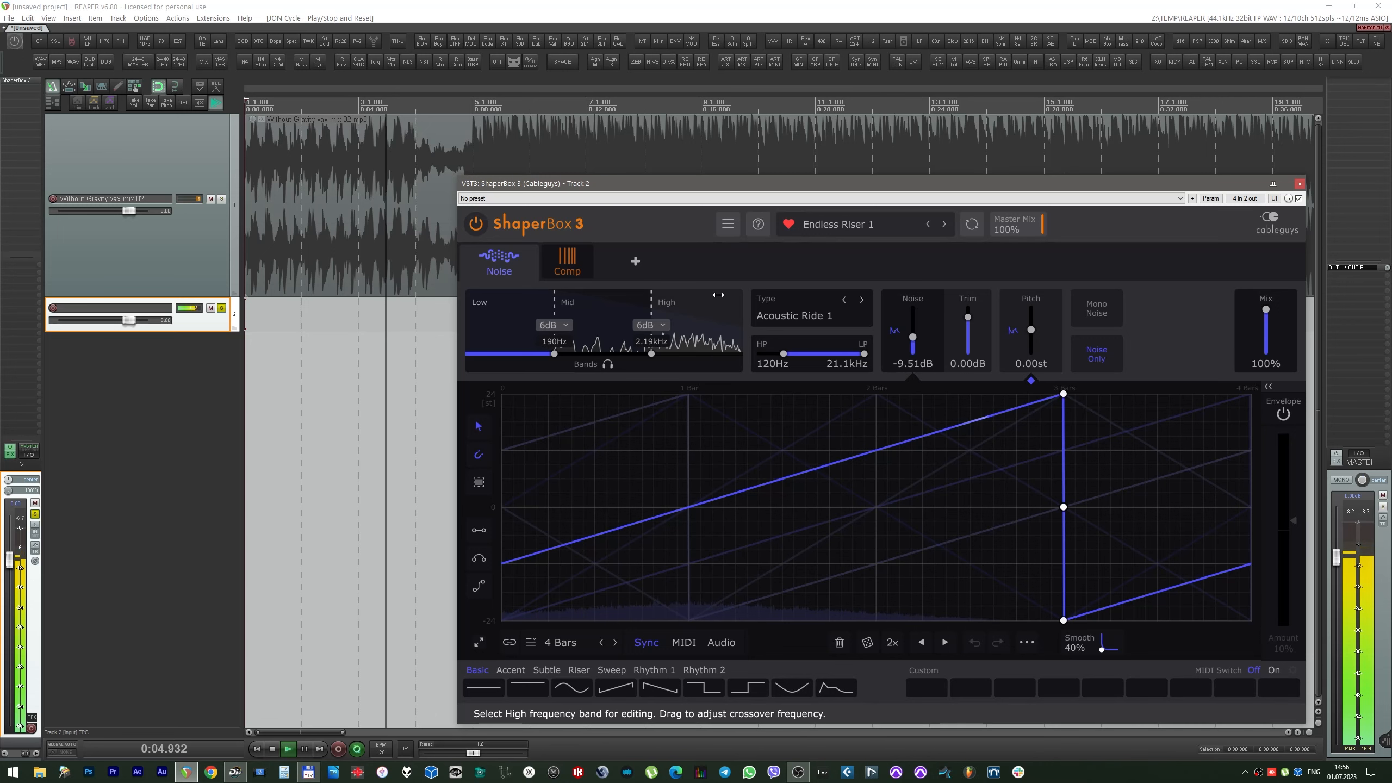
click(631, 261)
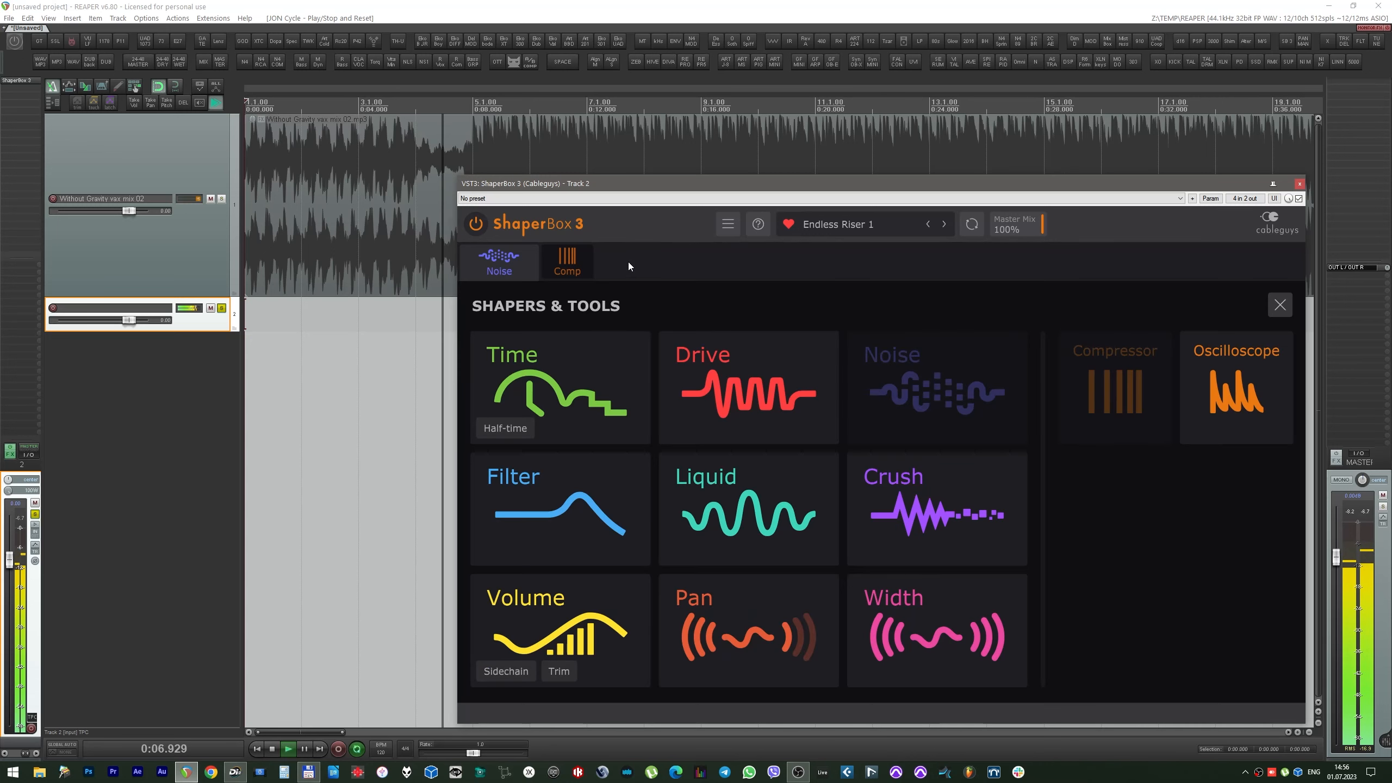
click(723, 507)
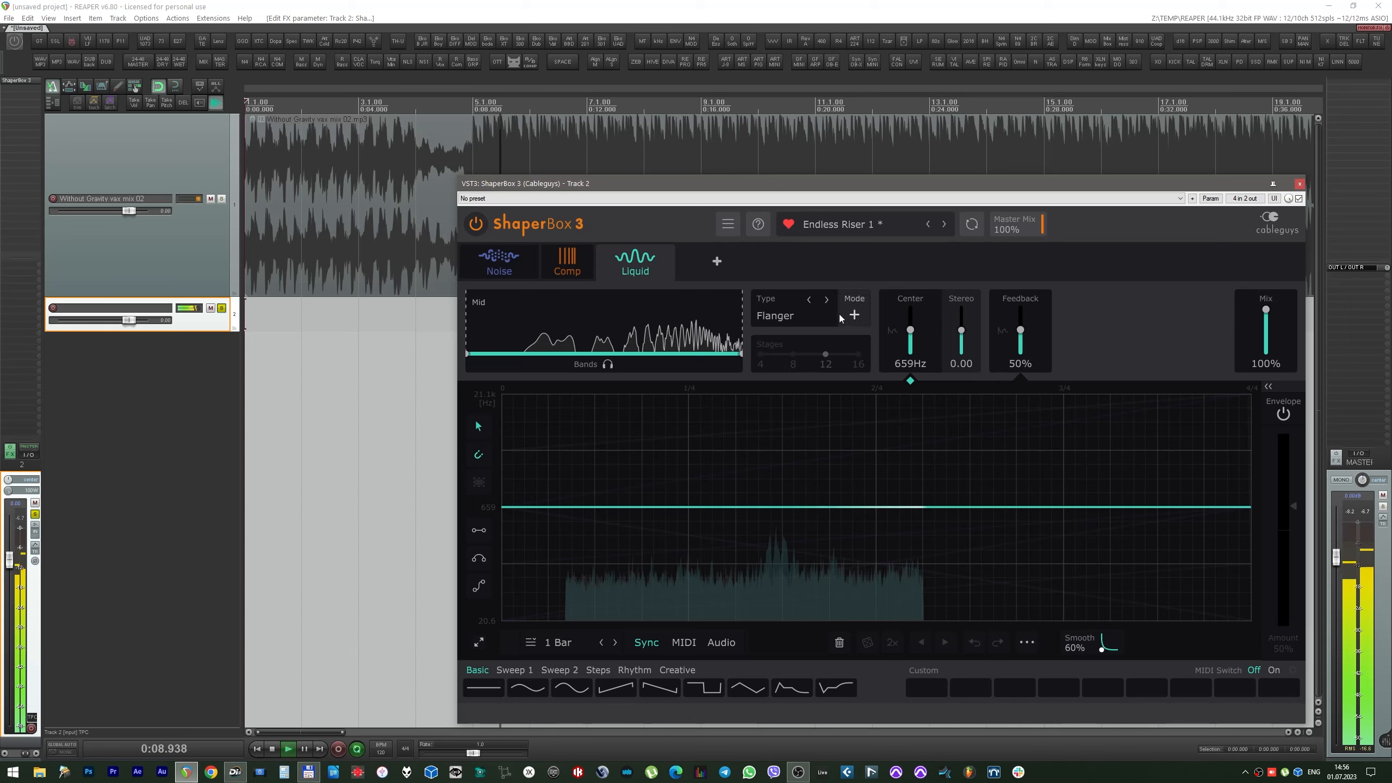
Step: Switch the Liquid flanger to the negative mode, lower its center frequency line, and set stereo to 27.7
click(809, 300)
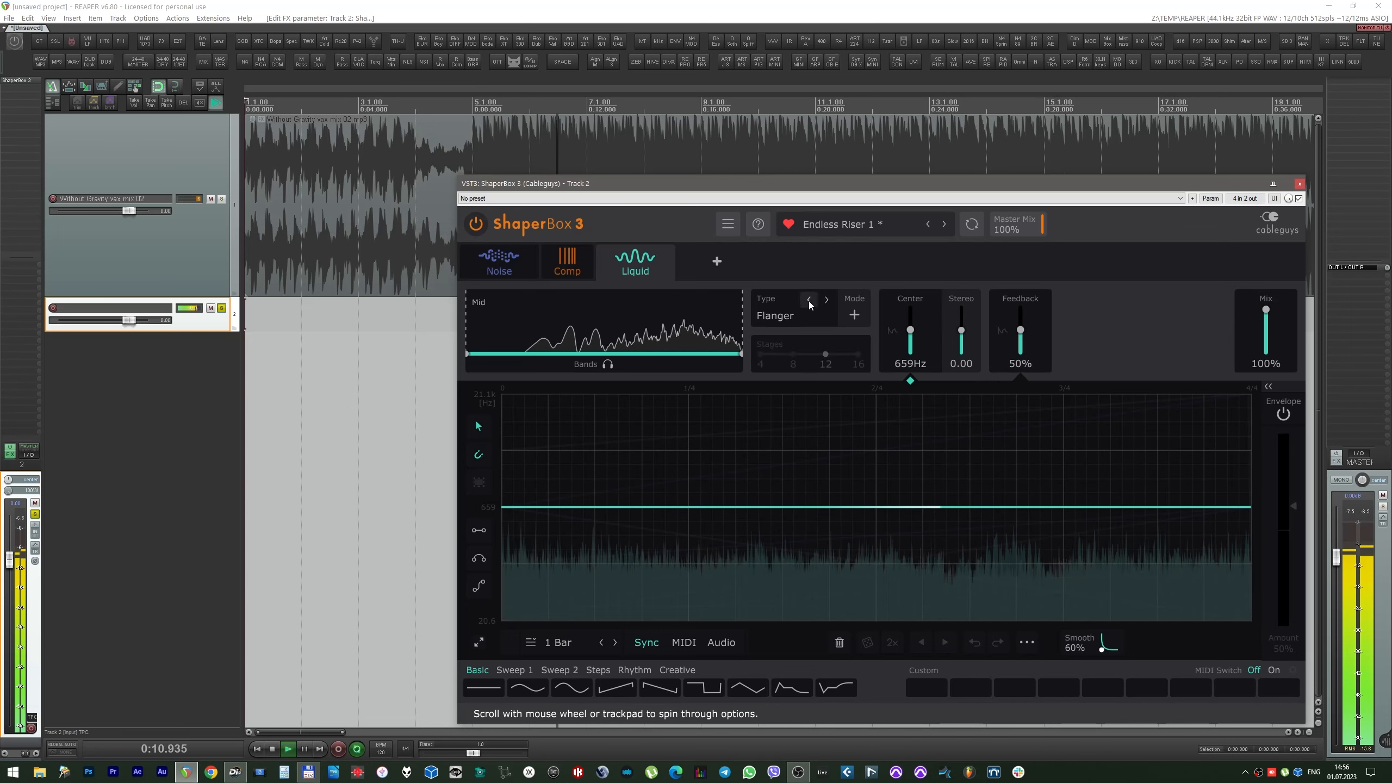
click(854, 315)
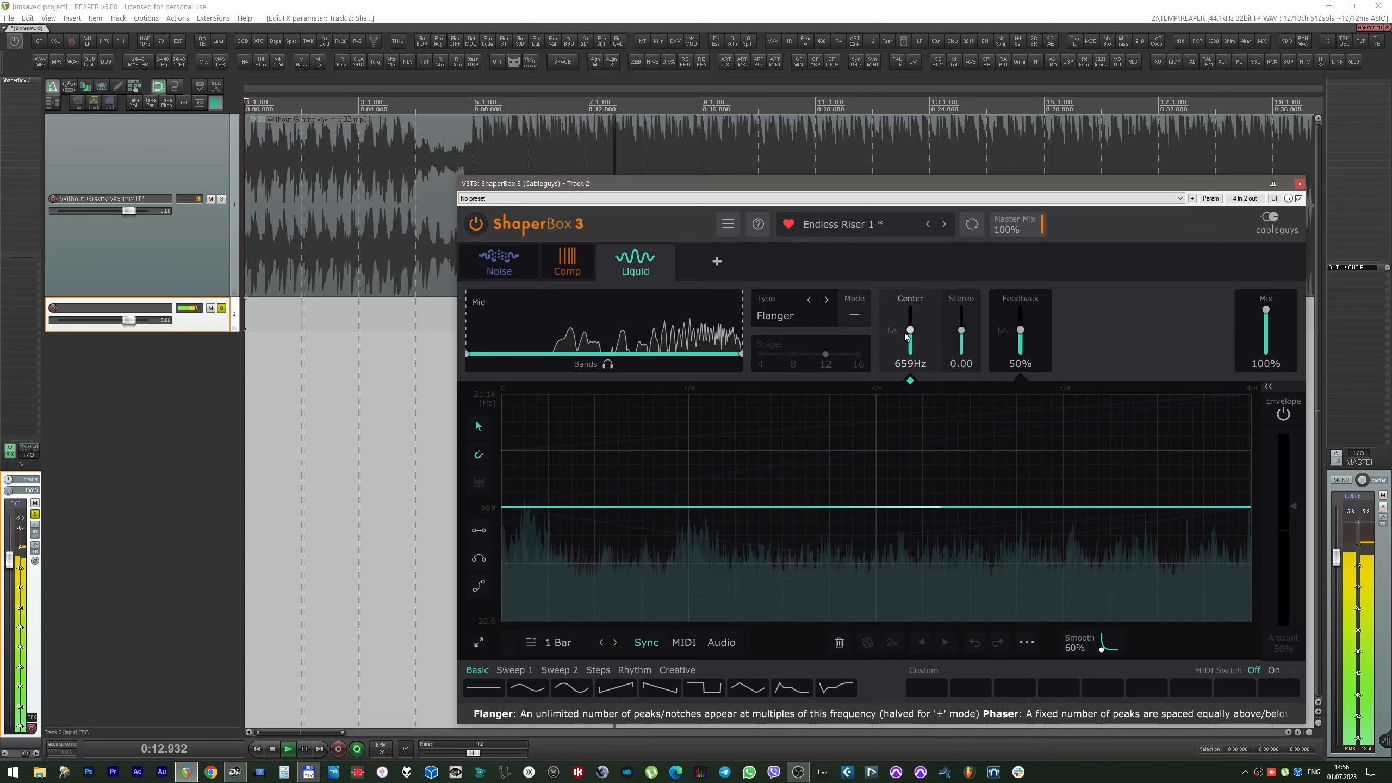
drag(906, 508, 907, 574)
drag(961, 330, 961, 316)
Step: Shape the Liquid center curve to descend from 21.1 kHz and bow down near the bar's end, and set the mix to 34%
drag(502, 575, 501, 393)
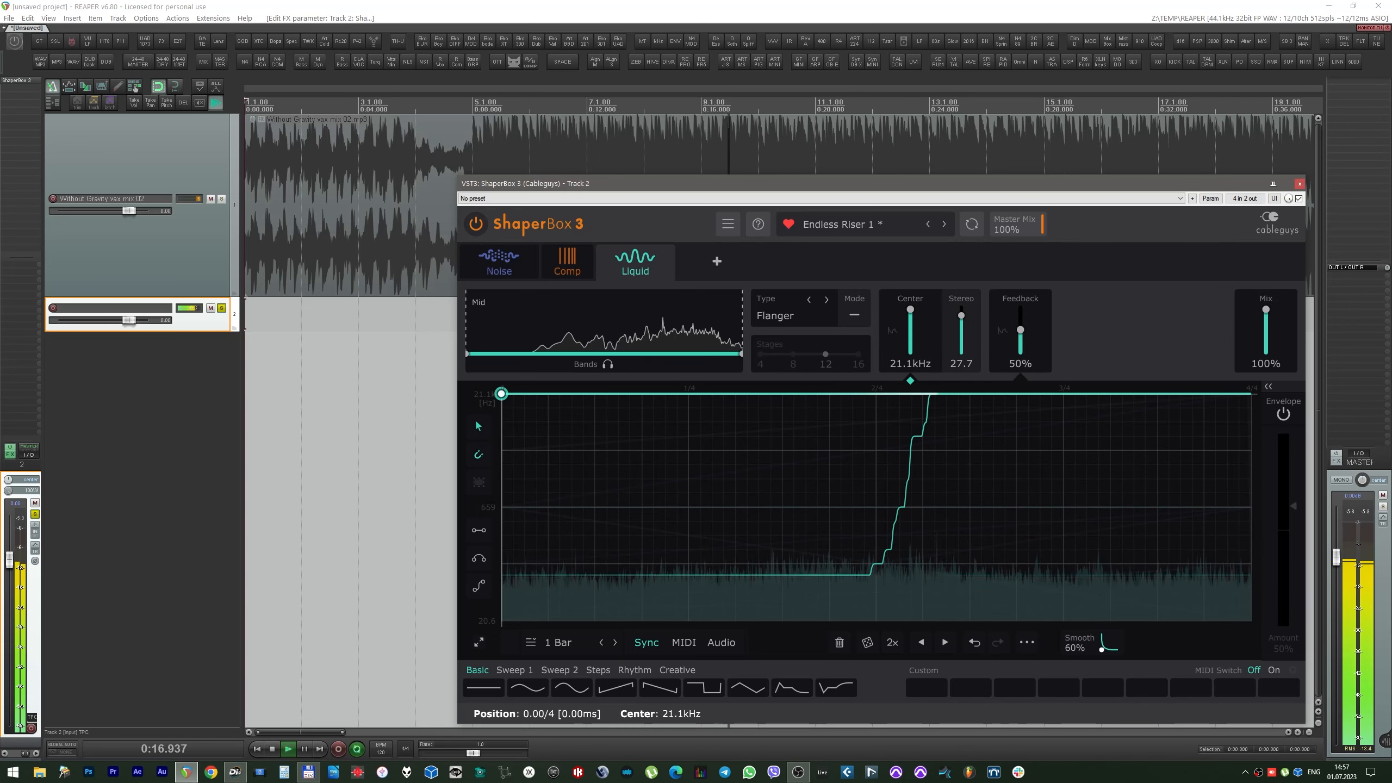
drag(1239, 393, 1251, 620)
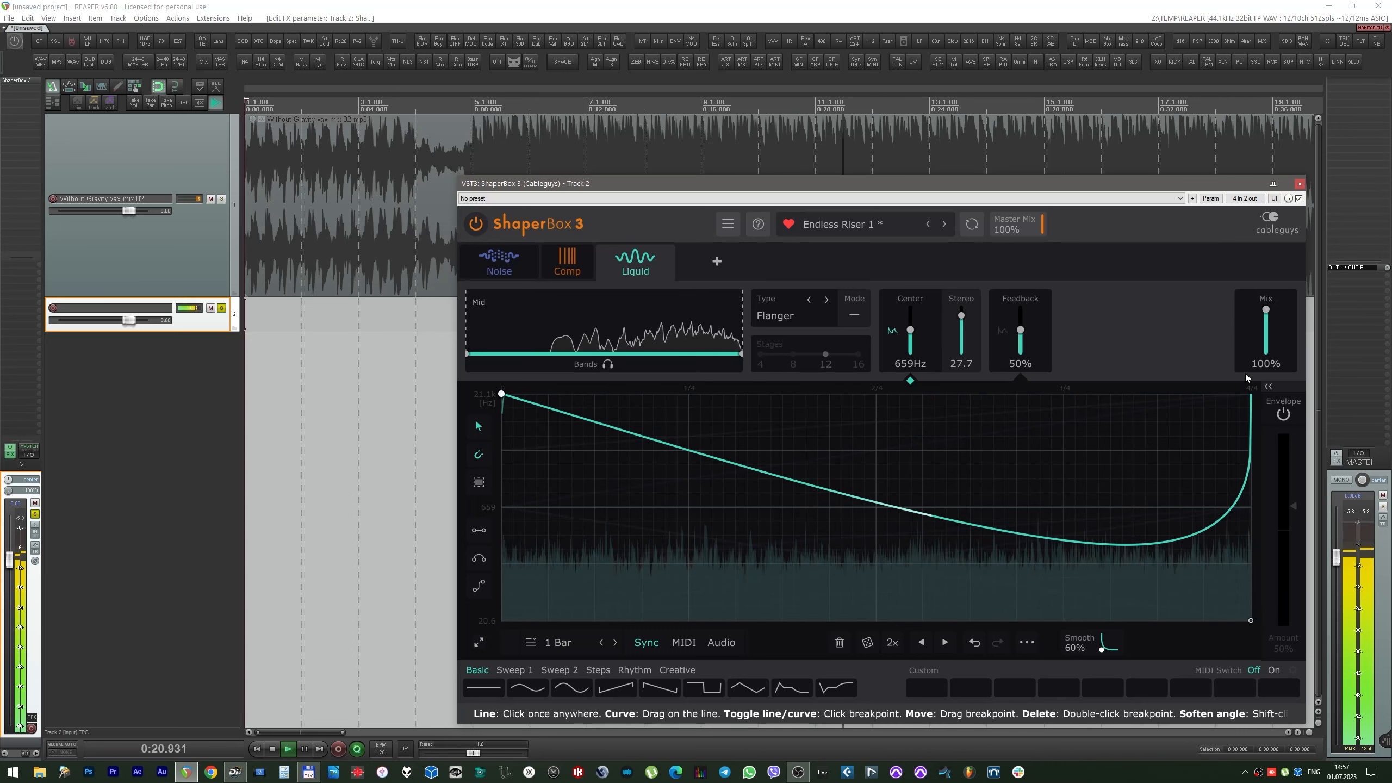
drag(1265, 313, 1266, 337)
Step: Shape the Liquid feedback curve to dip early in the bar and climb to 100% at its end
click(1020, 307)
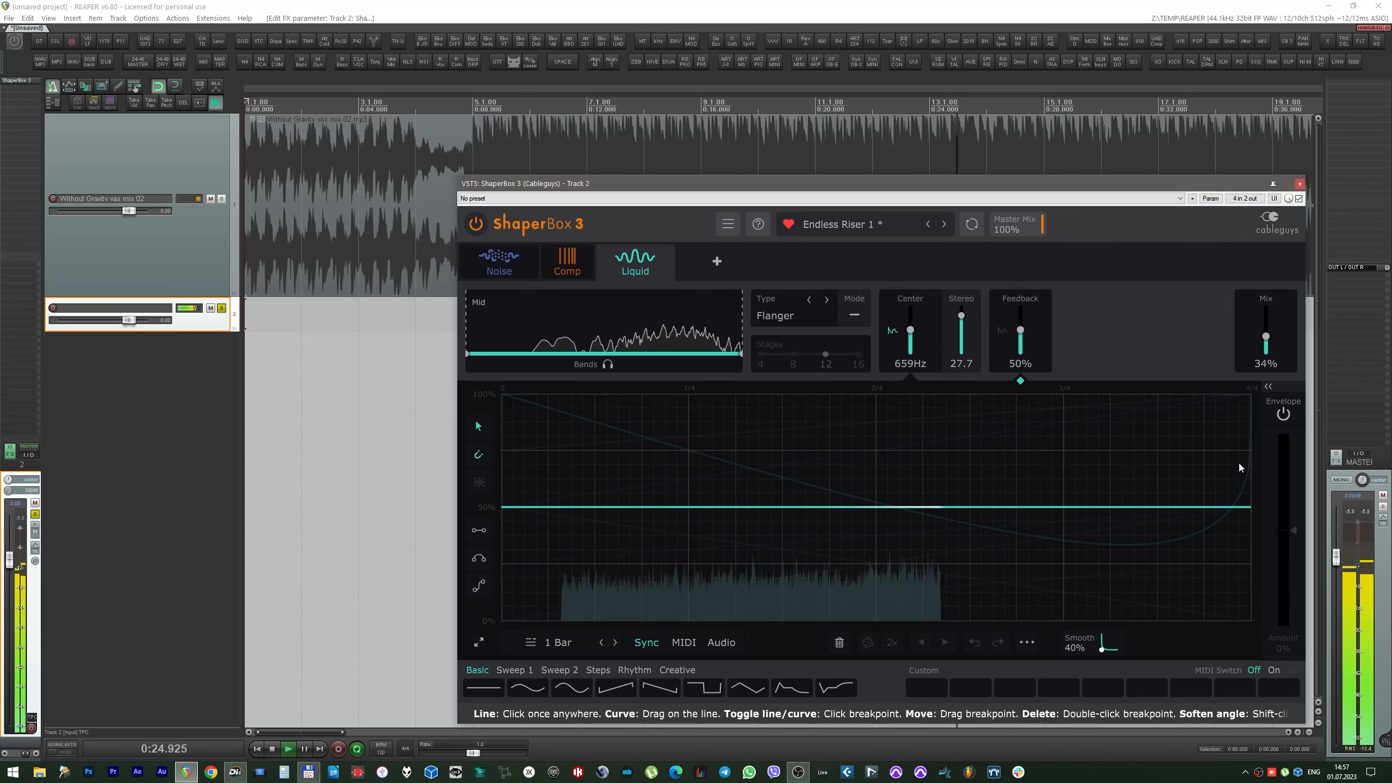
drag(1250, 507, 1250, 393)
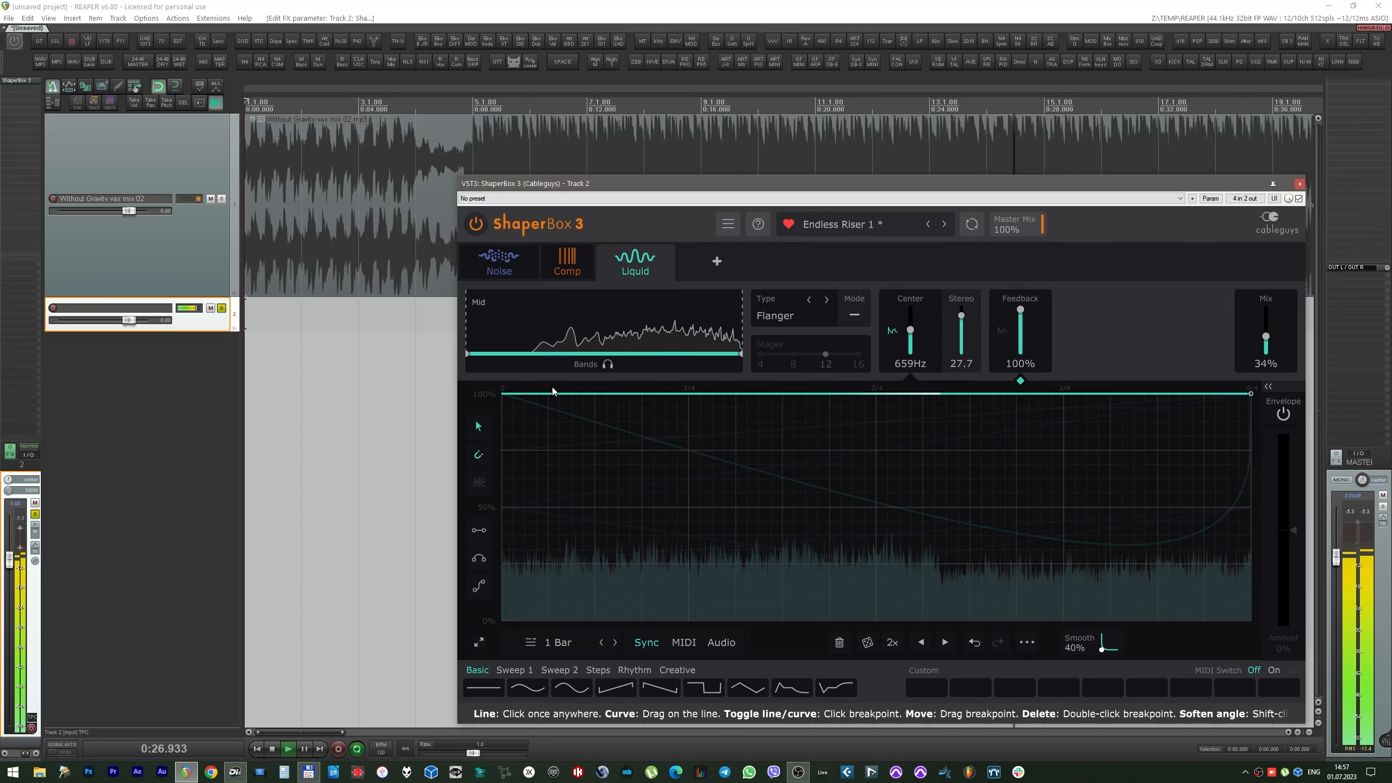
drag(552, 391, 501, 620)
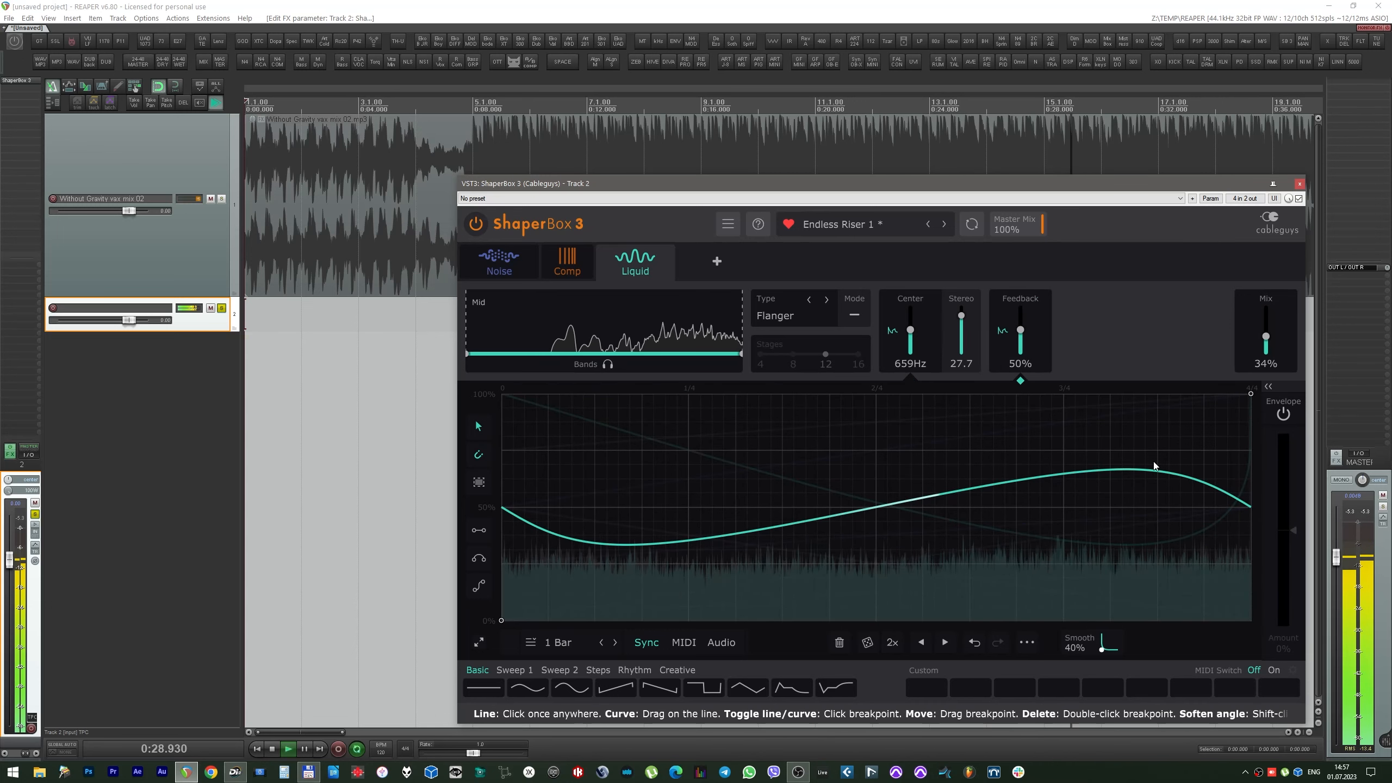
click(1250, 395)
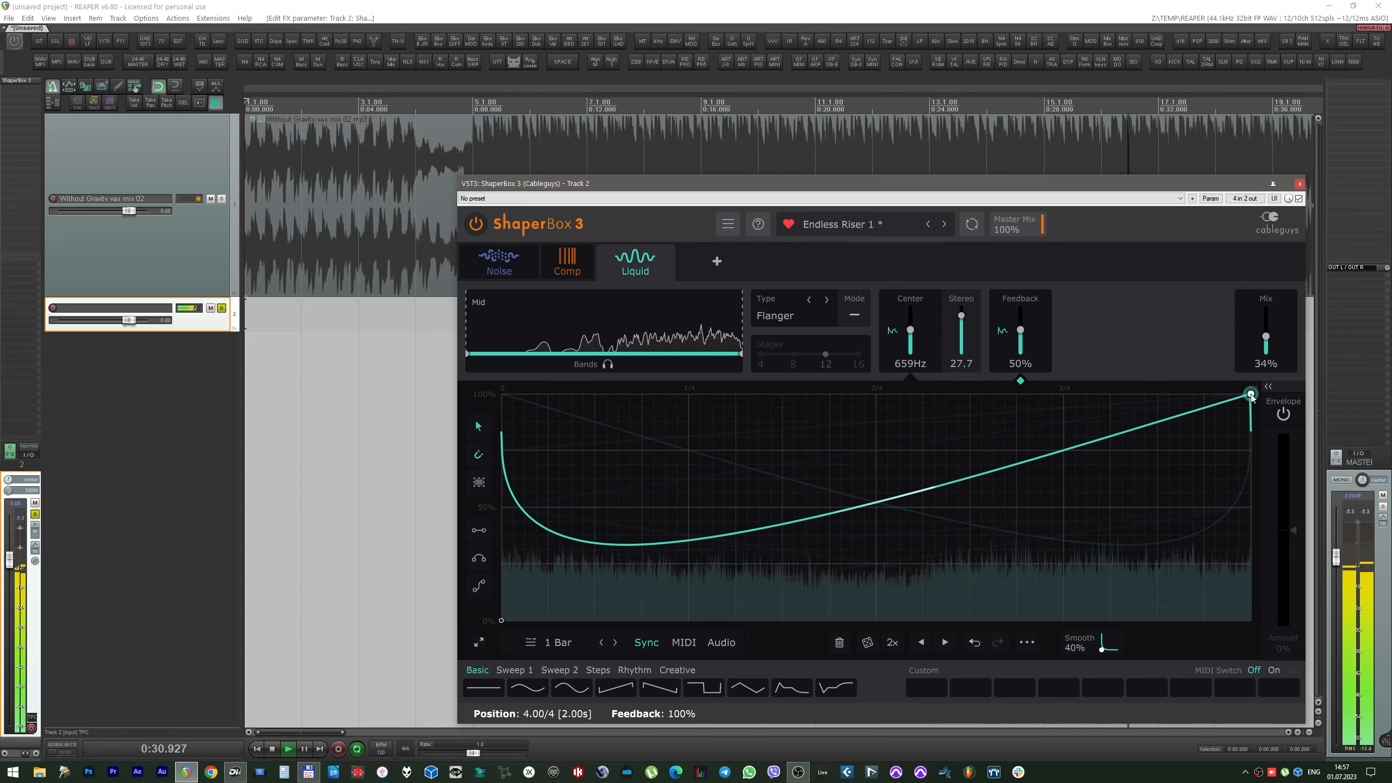
Step: Add a Volume shaper using the second rhythmic waveform of the Rhythm 1 set, with a 1/4 cycle length
click(710, 265)
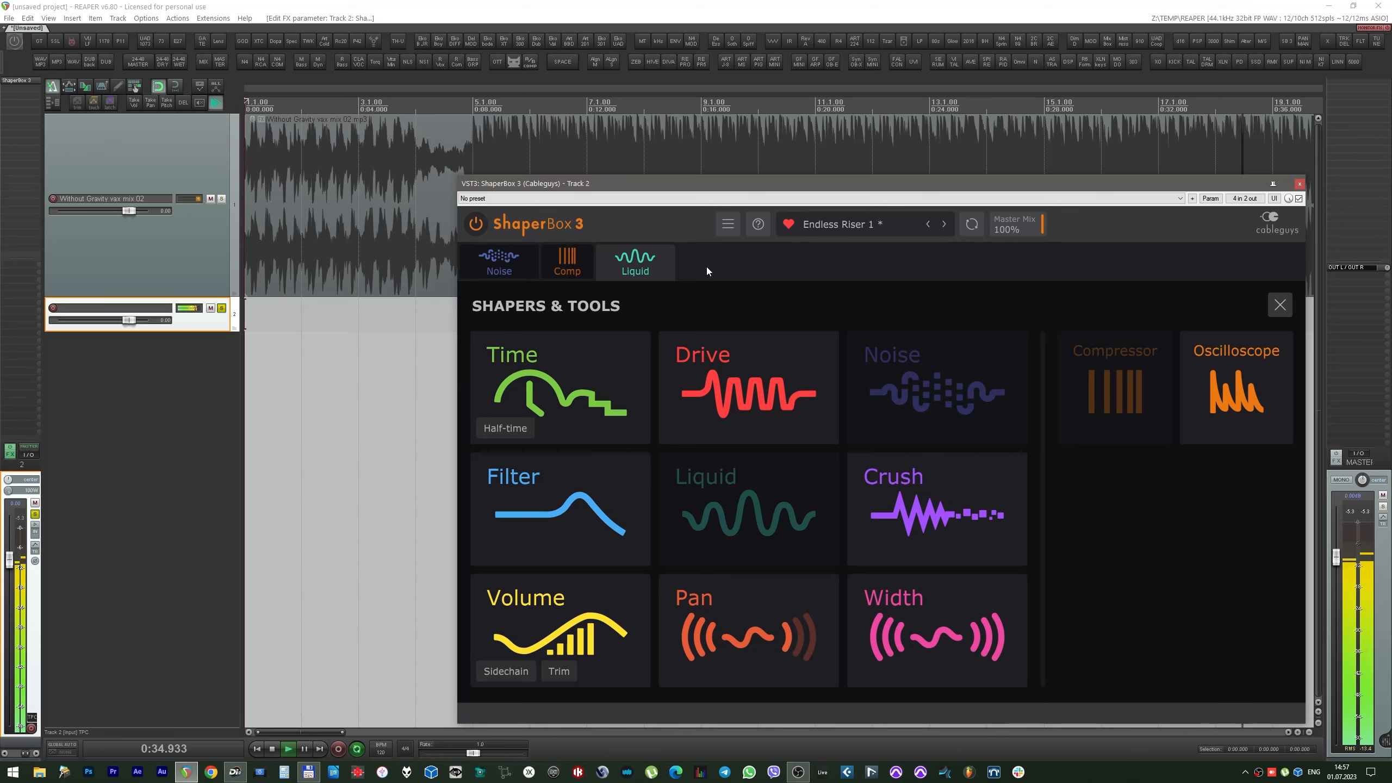
click(606, 592)
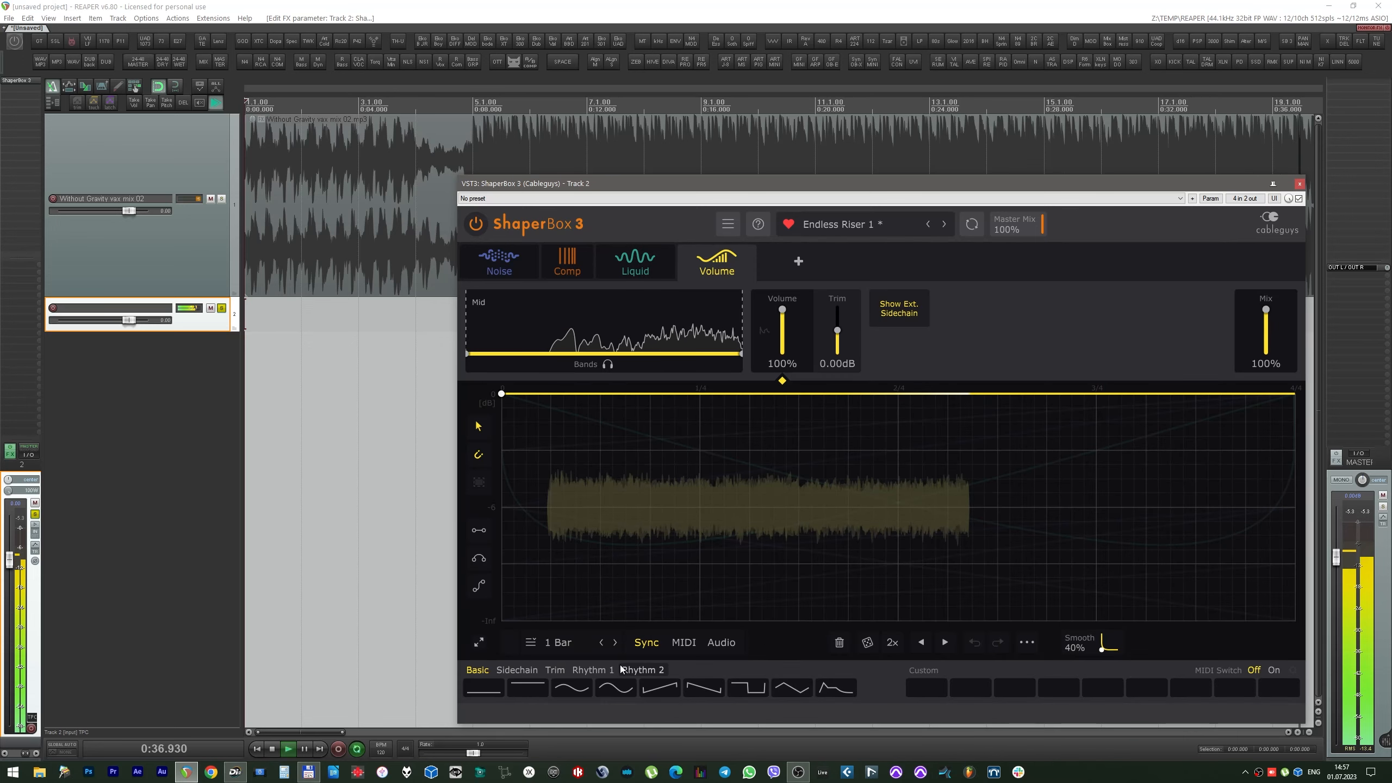
click(592, 669)
click(616, 687)
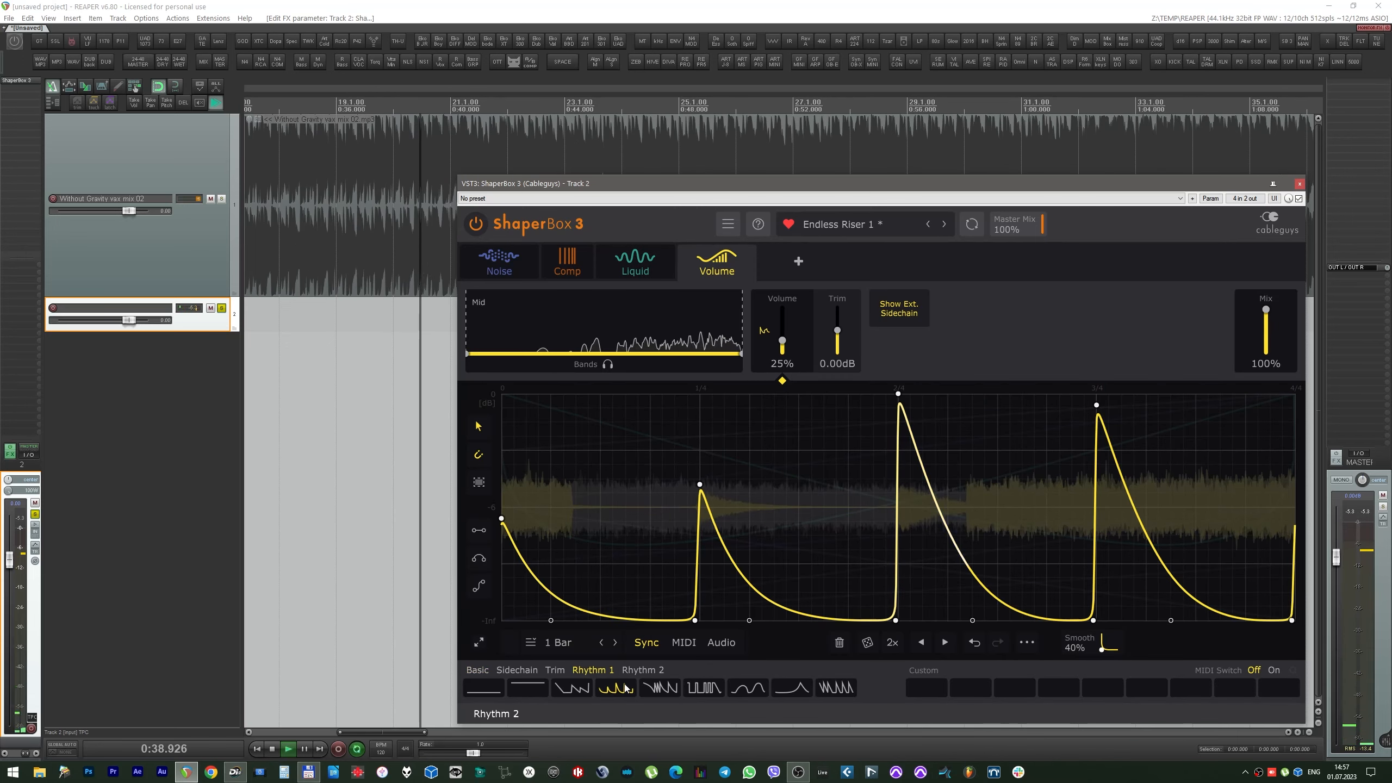
click(604, 644)
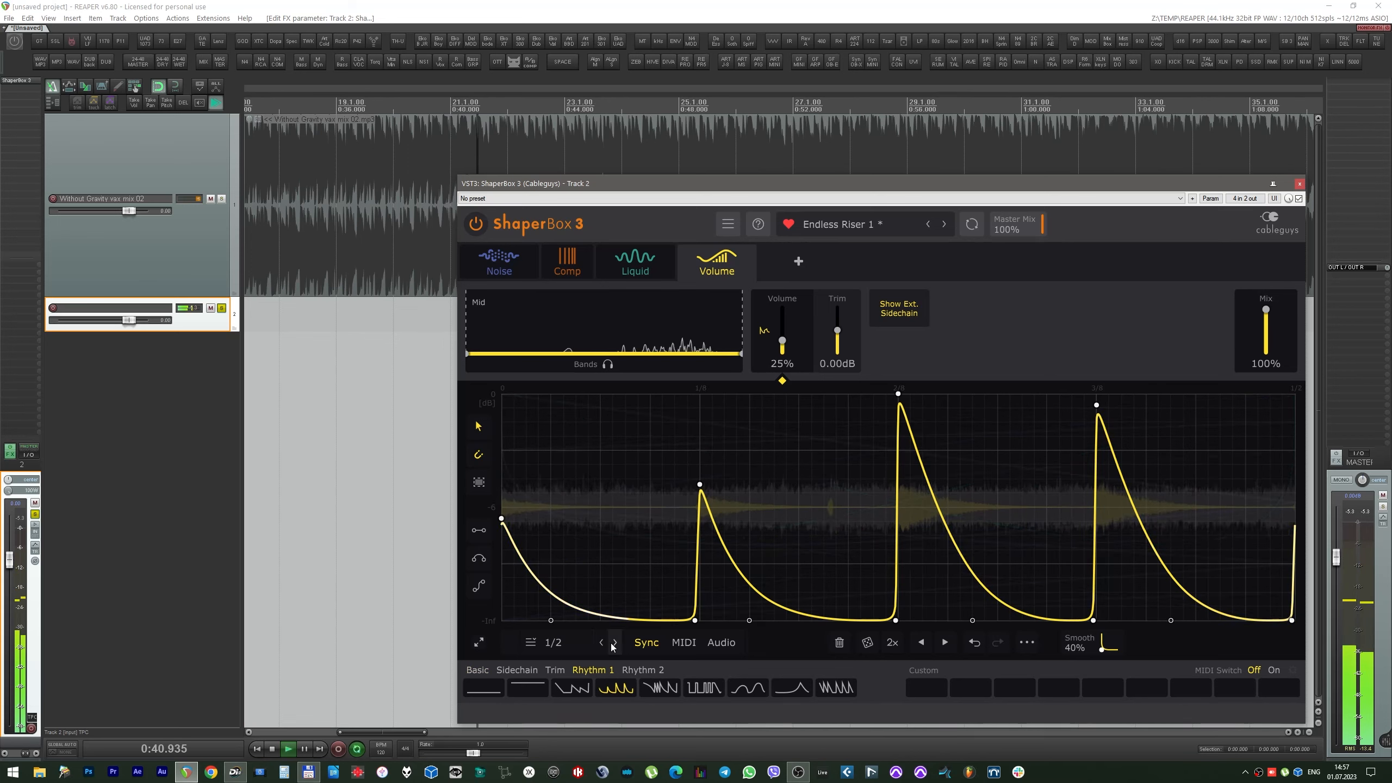
click(604, 643)
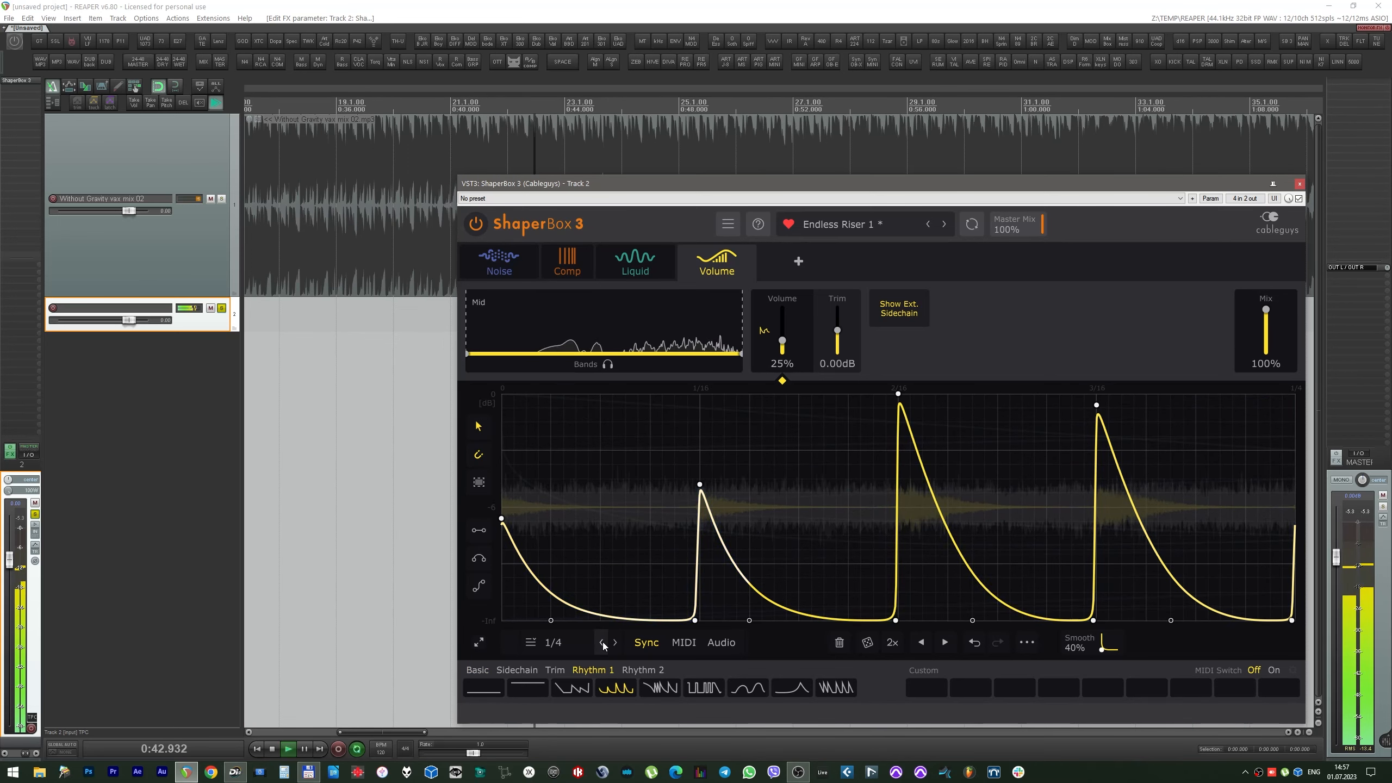
Step: Compare lower and higher mix amounts on the Volume shaper, trying 38% and 95%, and stop playback
mouse_move(1265, 310)
mouse_down()
mouse_move(1265, 345)
mouse_move(1265, 310)
mouse_move(1265, 345)
mouse_move(1265, 328)
mouse_up()
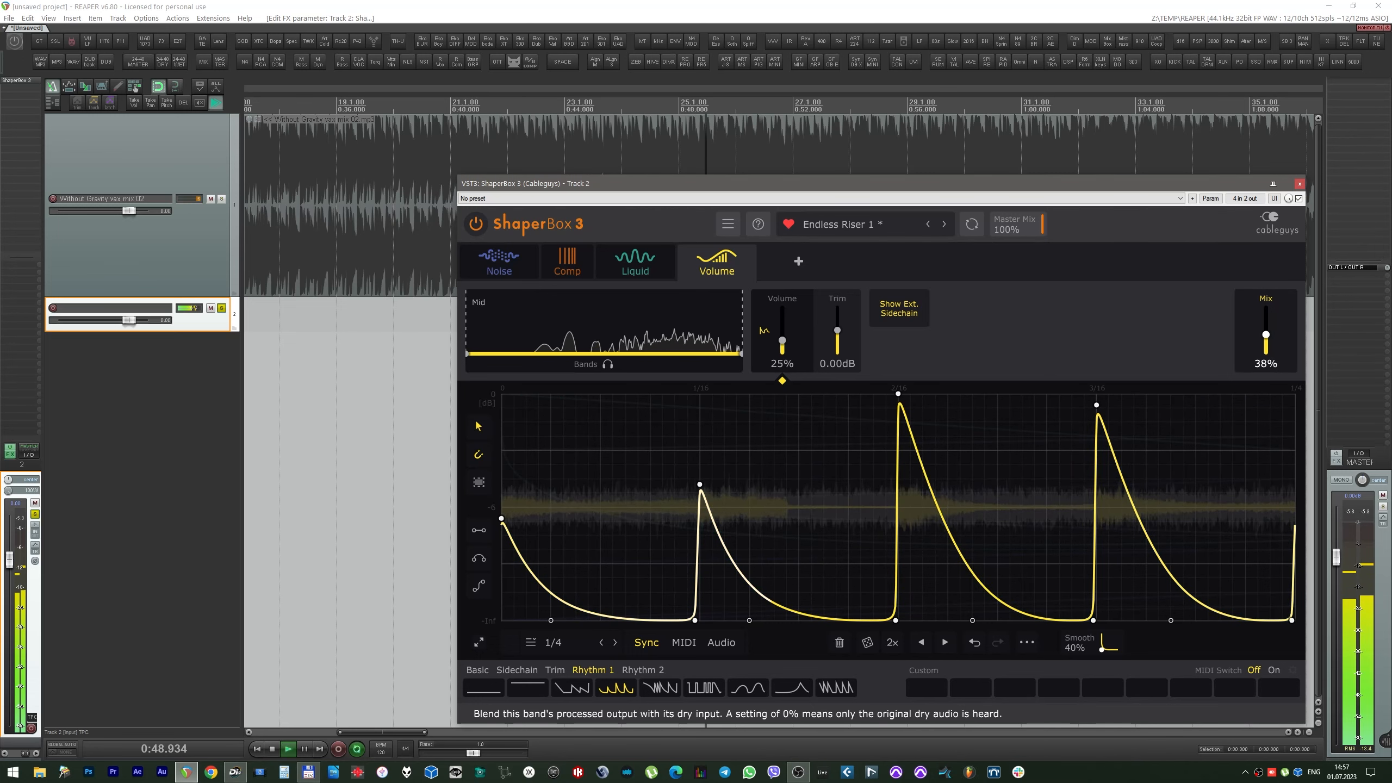
drag(1264, 330, 1265, 332)
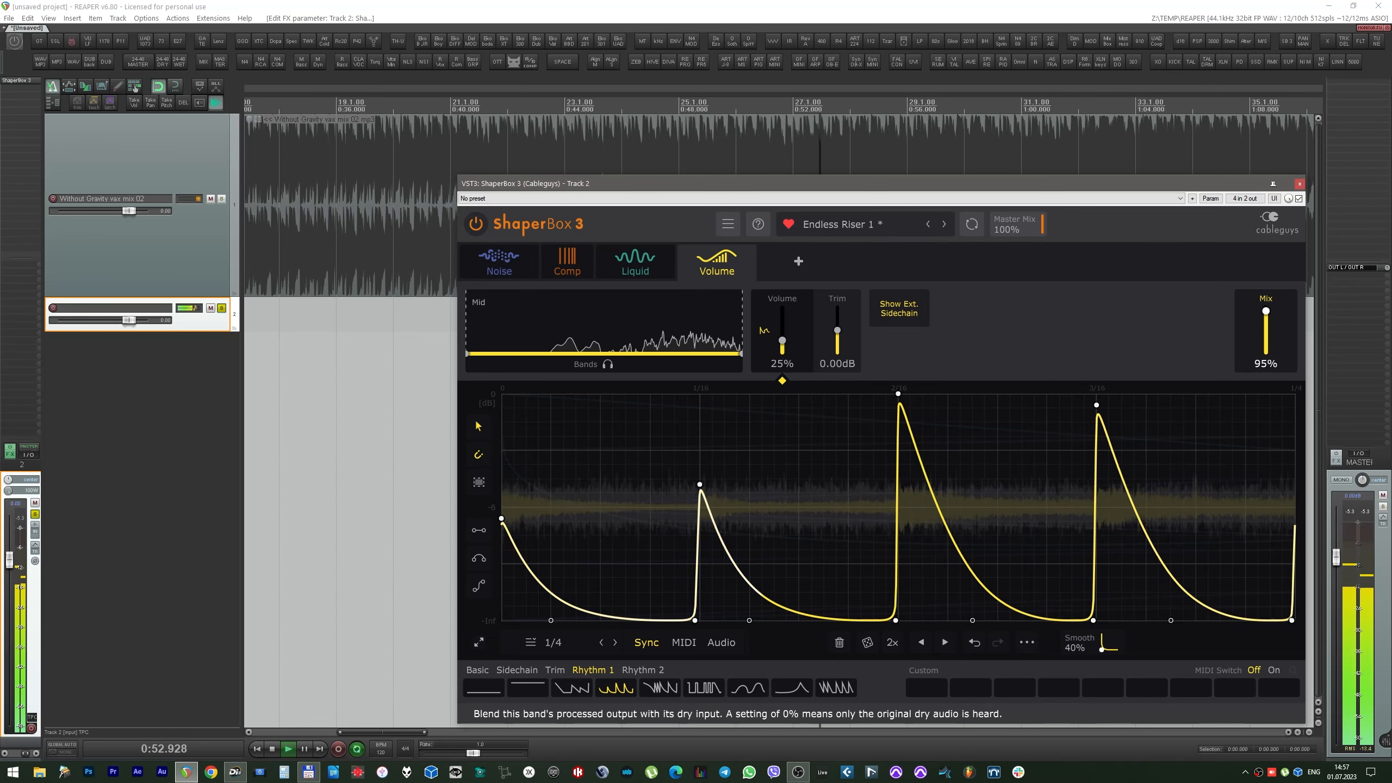
key(space)
Step: Move on to the Reso Riser 2 preset and bow the middle of its rising filter cutoff curve downward
click(943, 223)
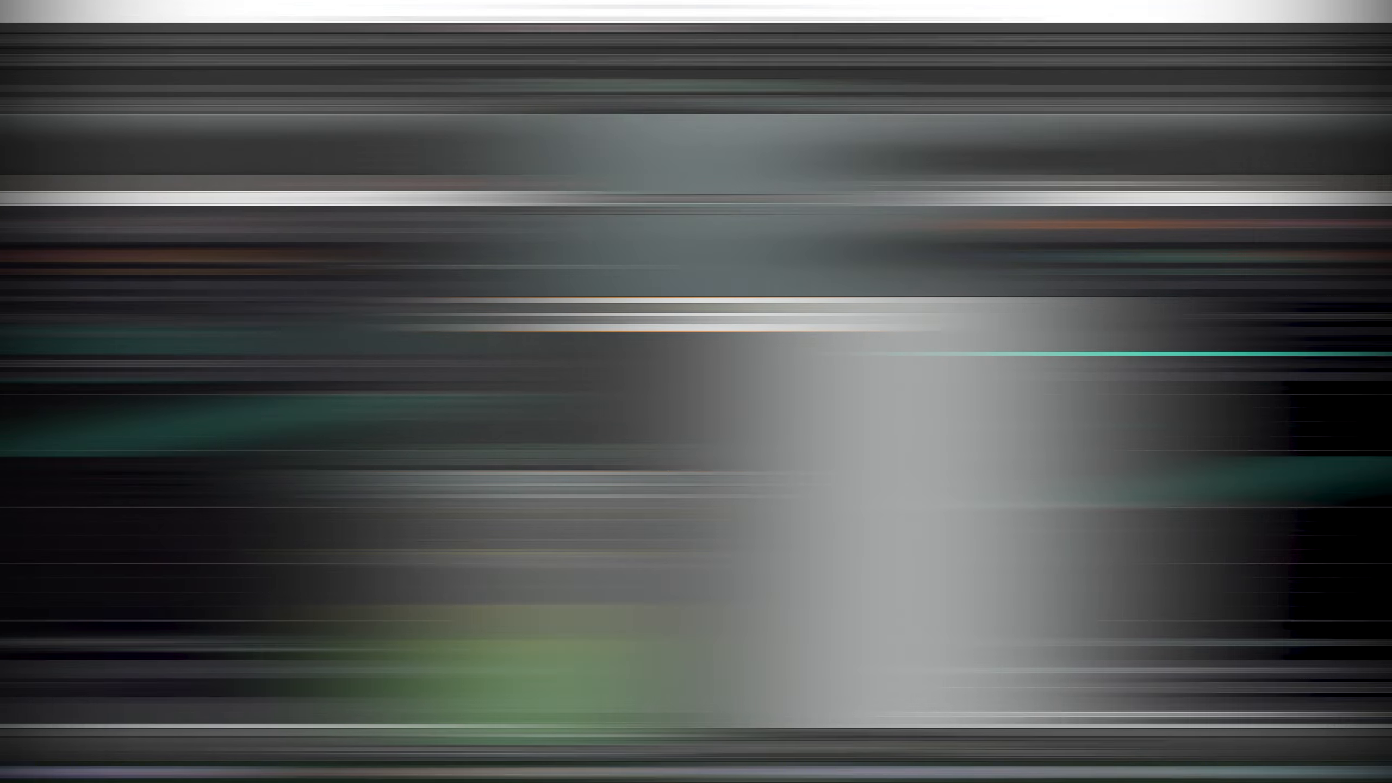
click(944, 224)
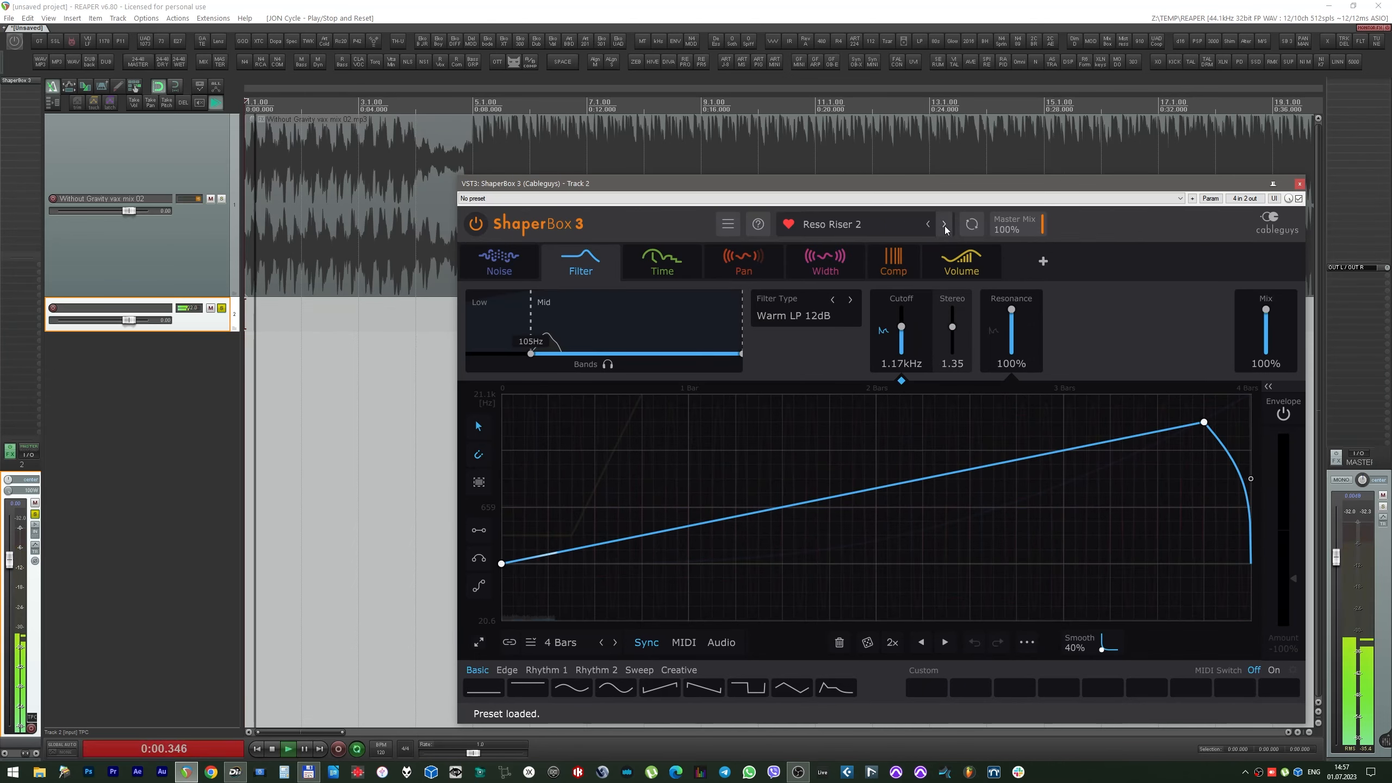
drag(921, 480, 922, 575)
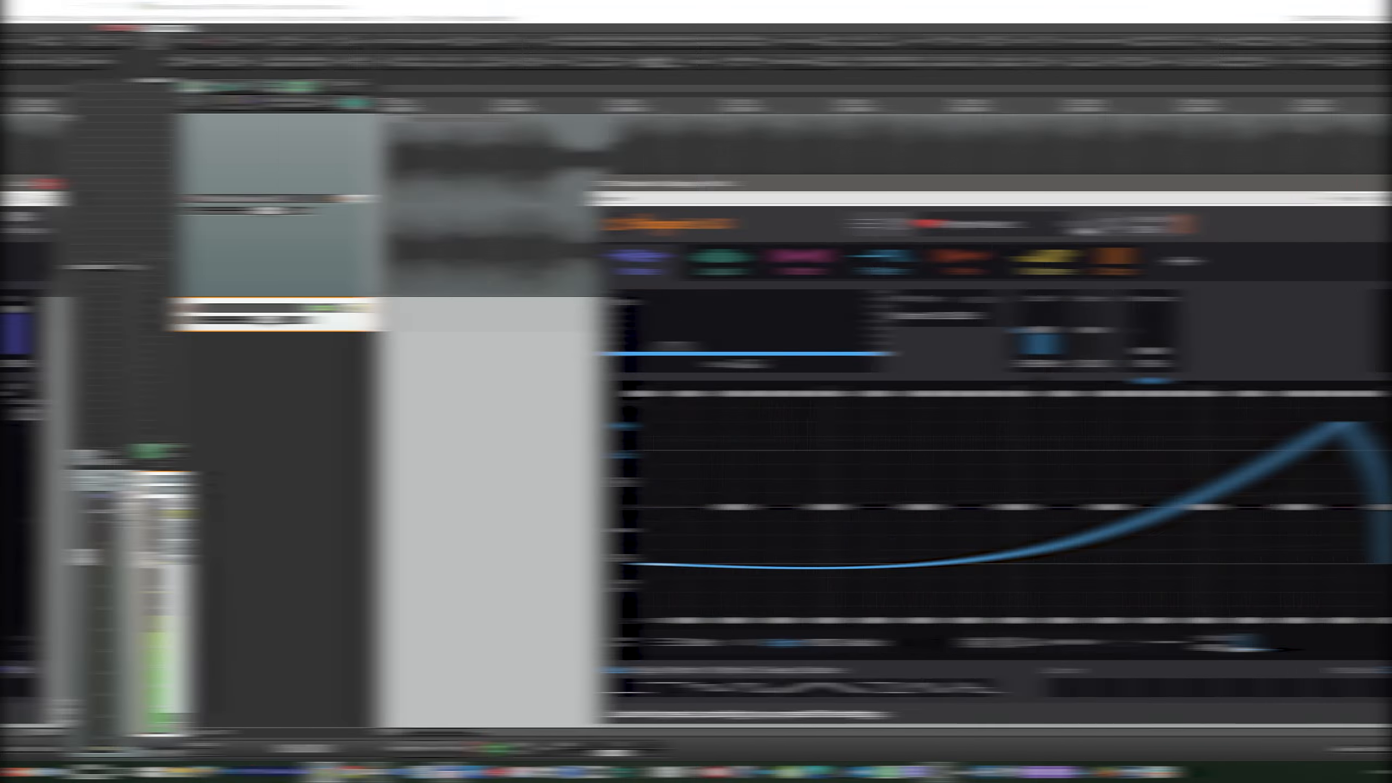
Step: Play the Rhythm Riser 1 preset and raise its Noise pitch curve to +10.21st
key(space)
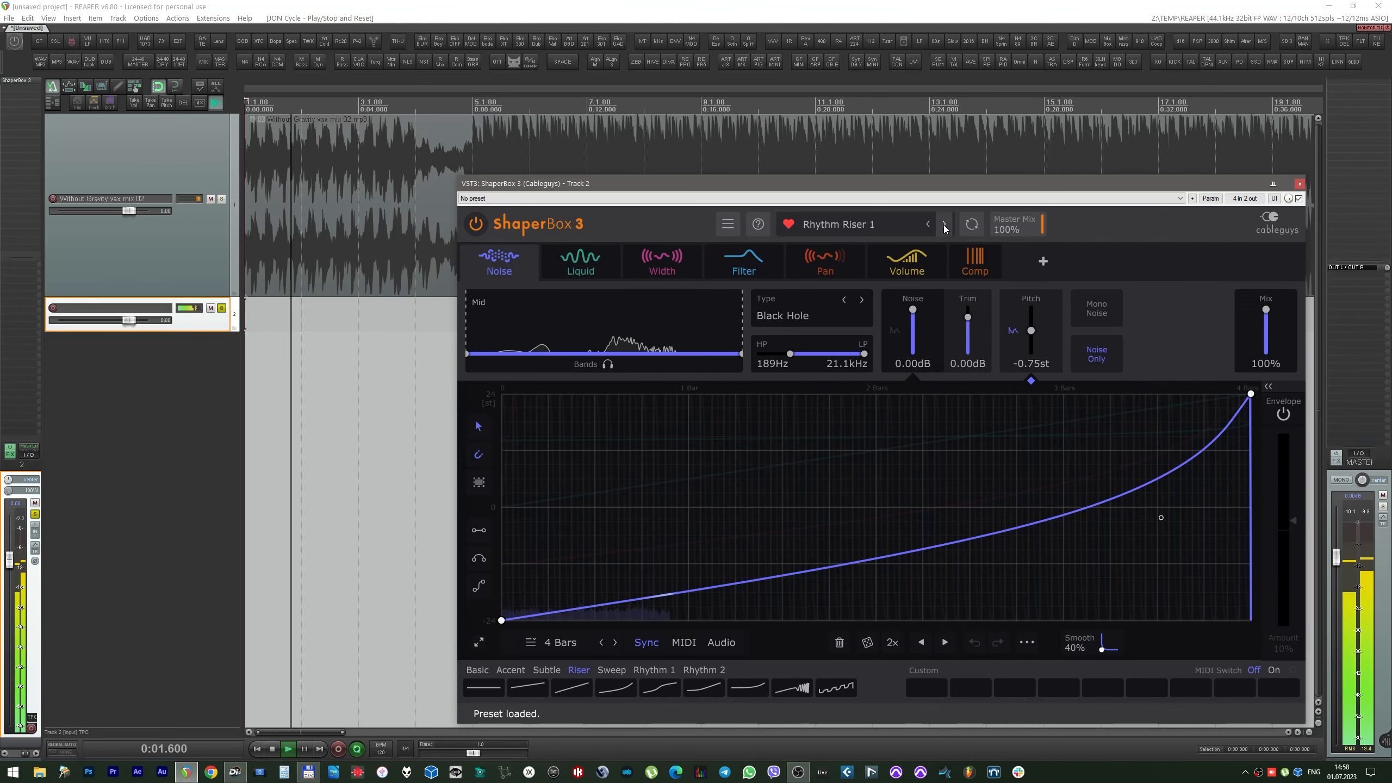
drag(1030, 342, 1030, 336)
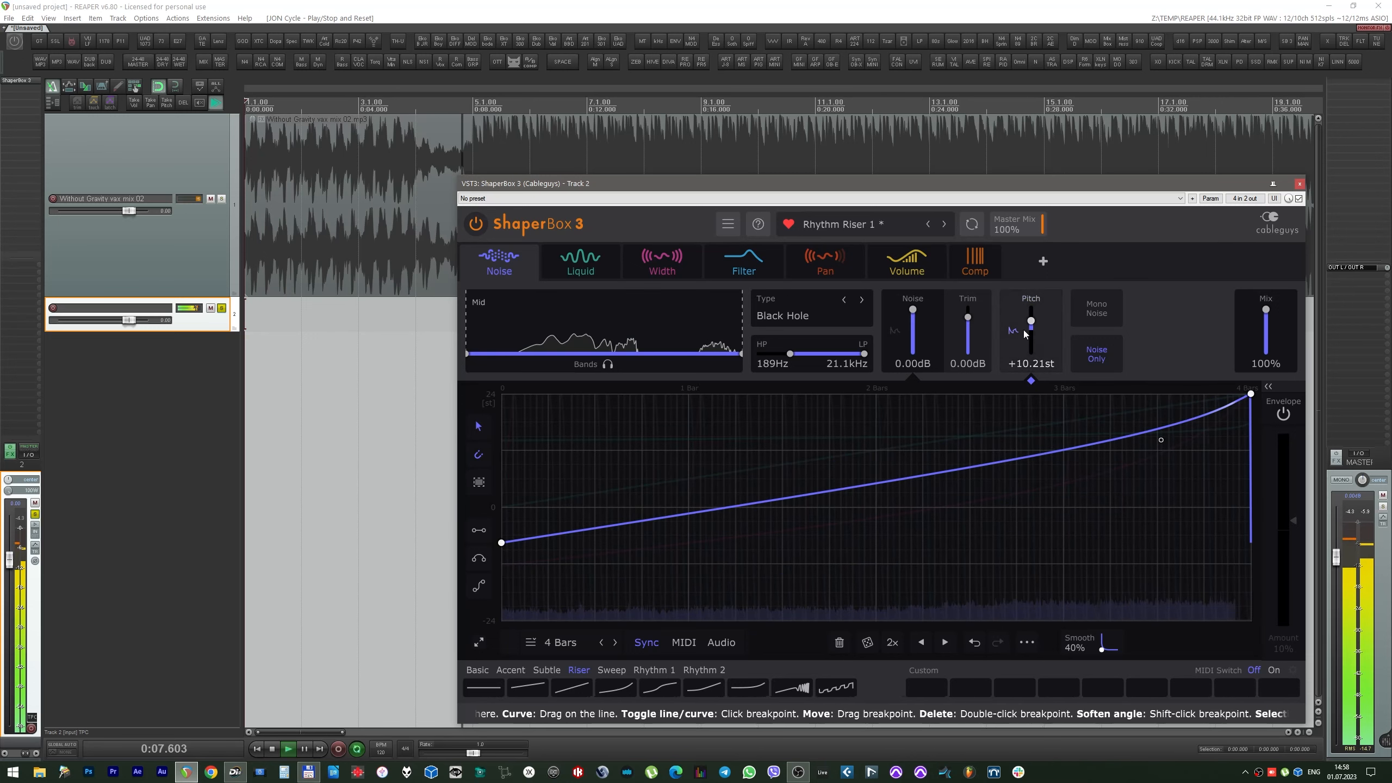
Step: Try a different cycle length on the Filter shaper and return it to 1 Bar
click(743, 262)
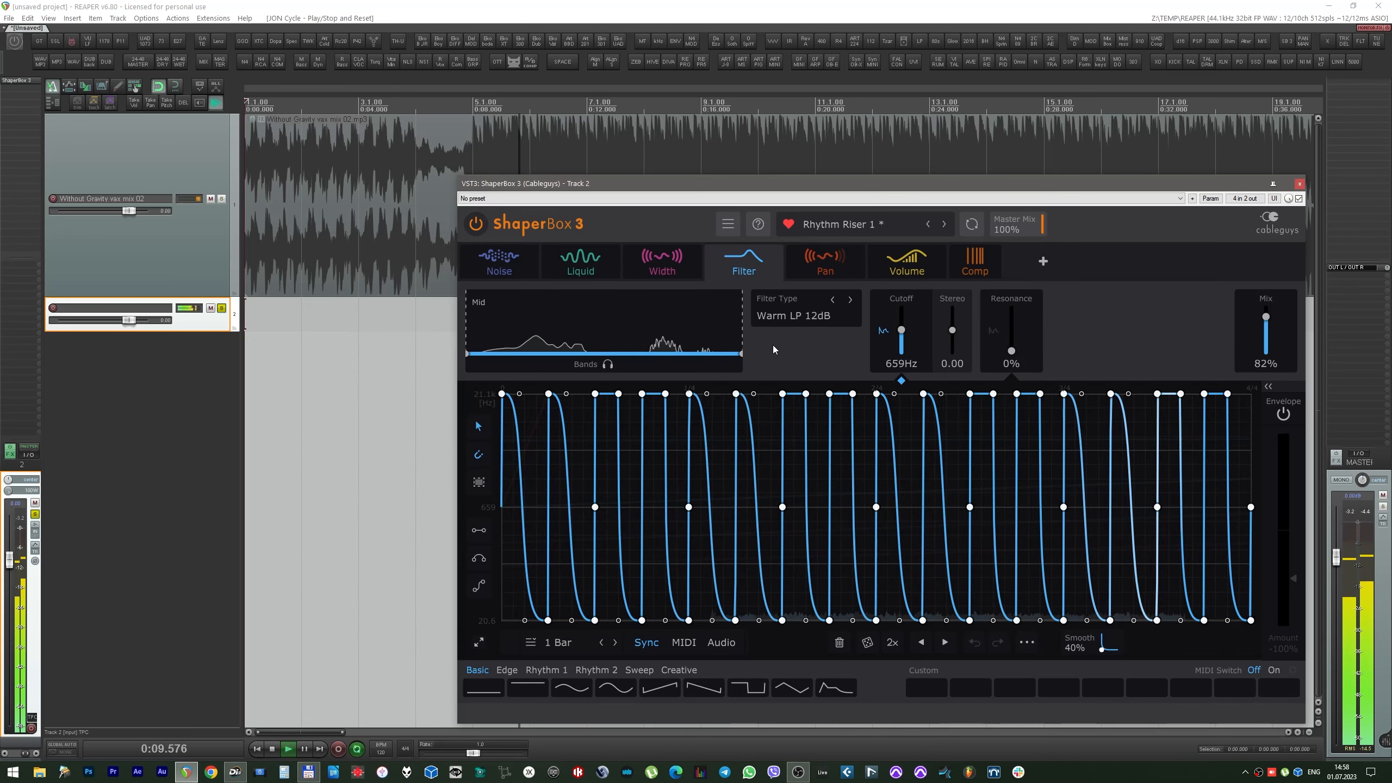
click(602, 643)
click(615, 642)
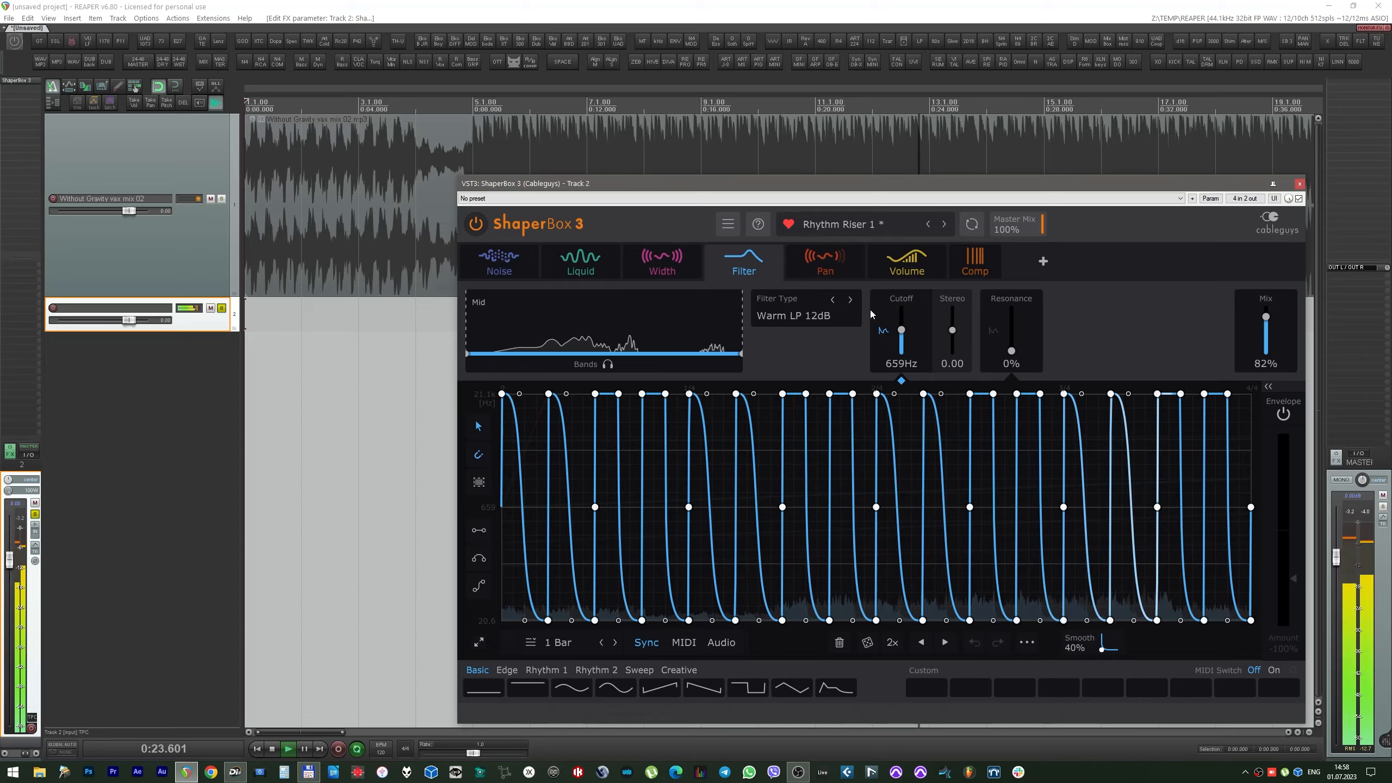
Step: Load the Rhythm Riser 2 preset and audition several Creative waveforms on its filter cutoff, including Creative 3, 6 and 7
click(944, 224)
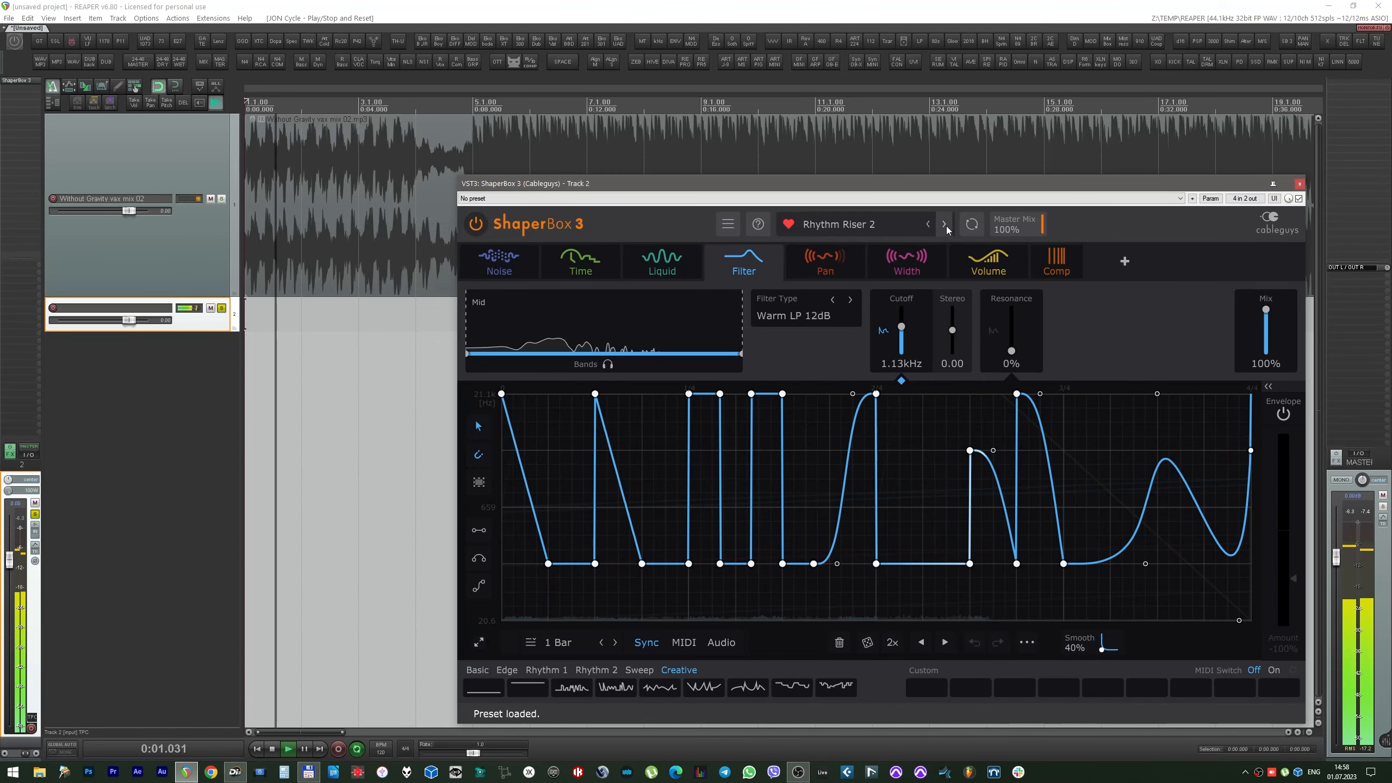
key(space)
click(660, 692)
key(space)
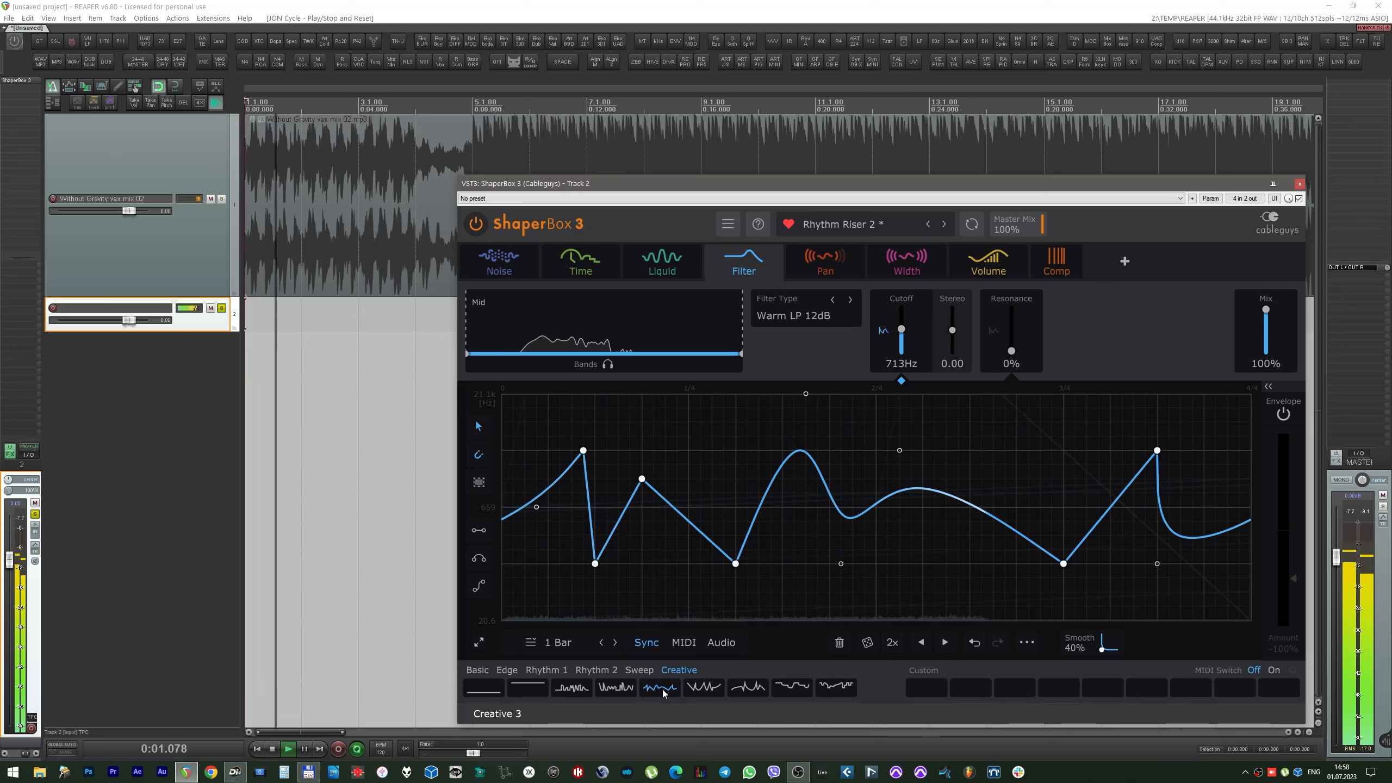
click(748, 690)
click(803, 691)
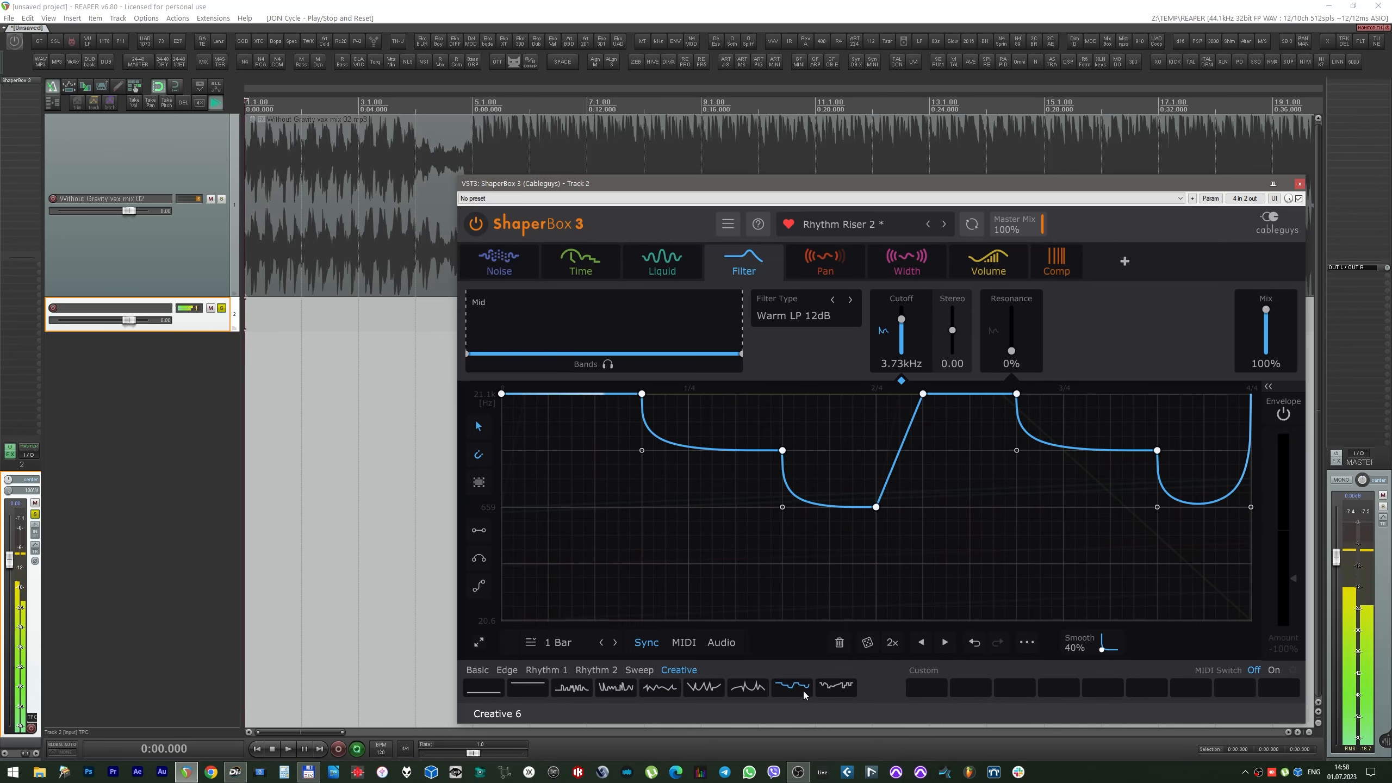
click(837, 689)
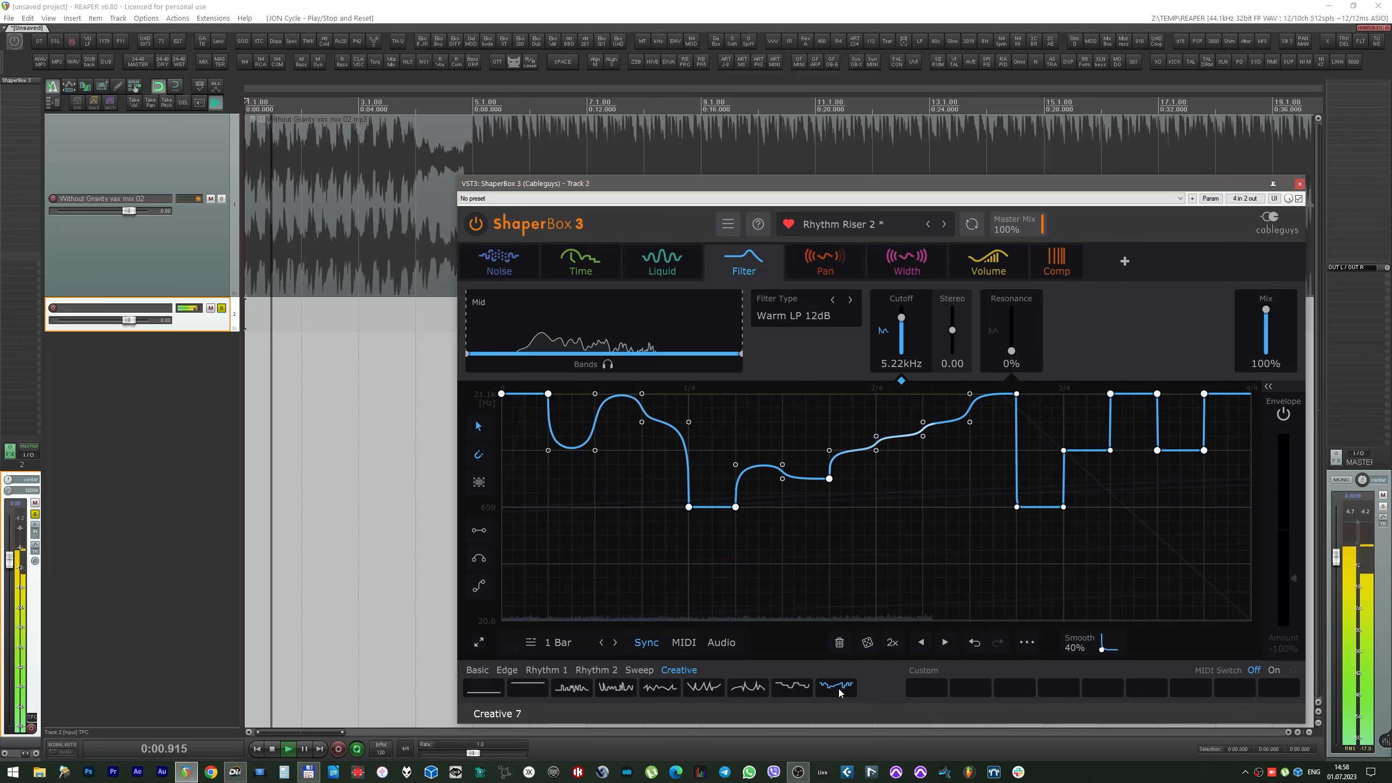
Step: Apply the fifth rhythmic waveform of the Rhythm 2 set to the filter, with cutoff at 2.33 kHz and stereo at -18.1
click(647, 690)
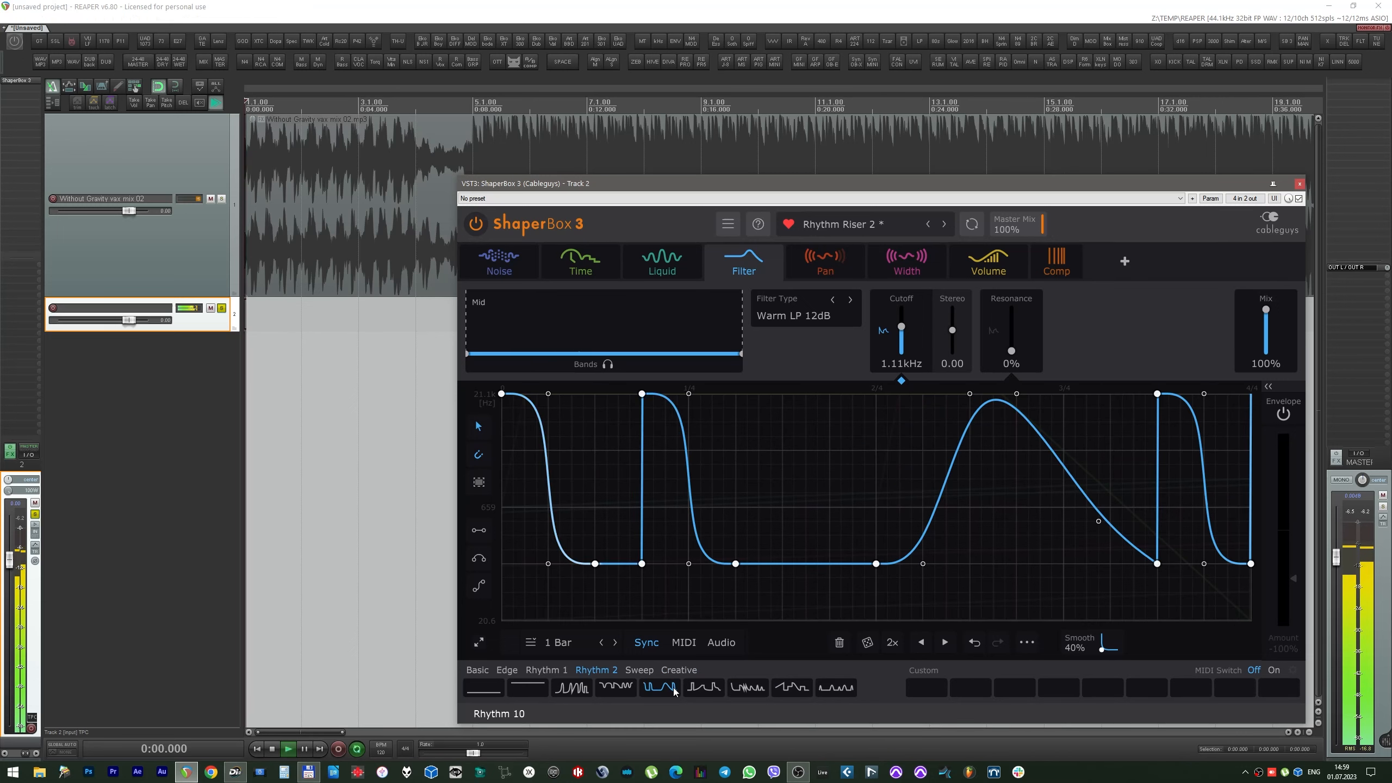
click(751, 692)
key(space)
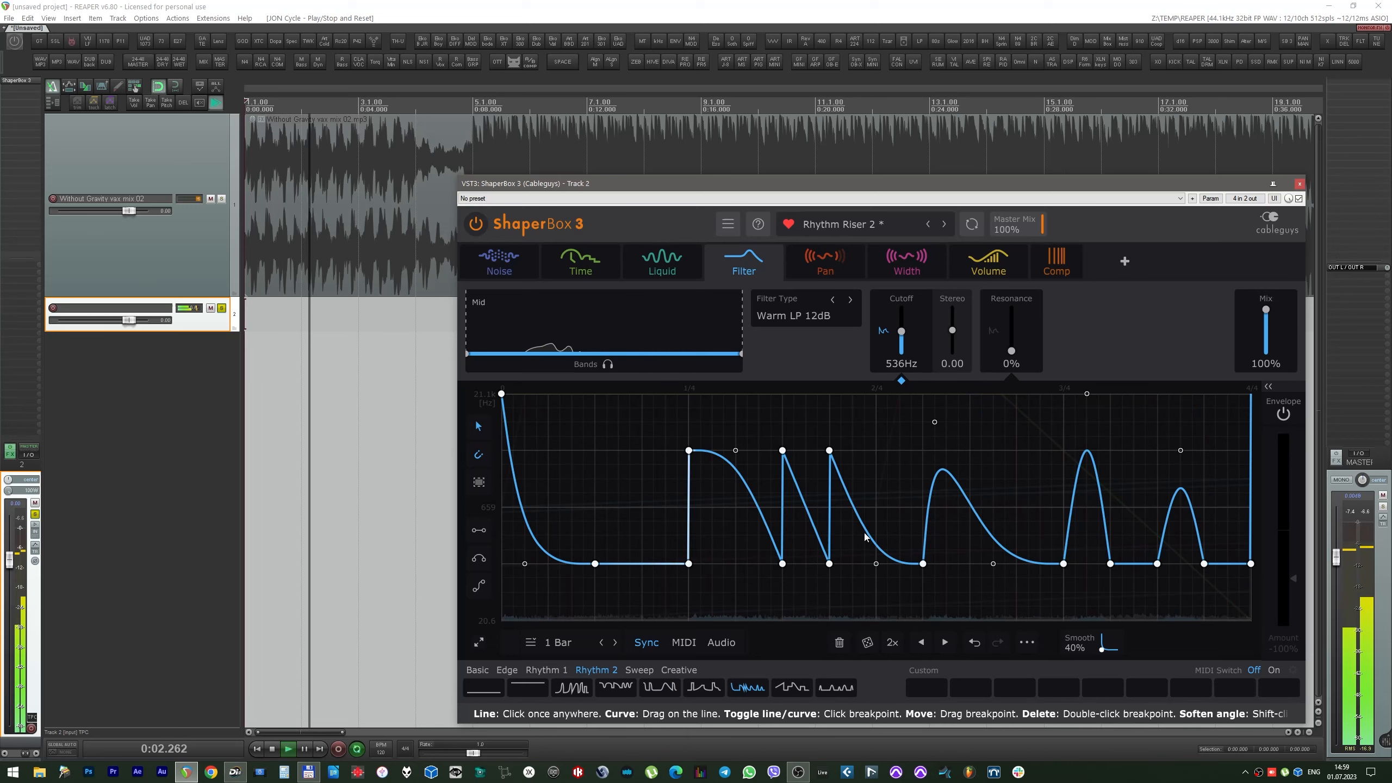
drag(901, 332, 953, 350)
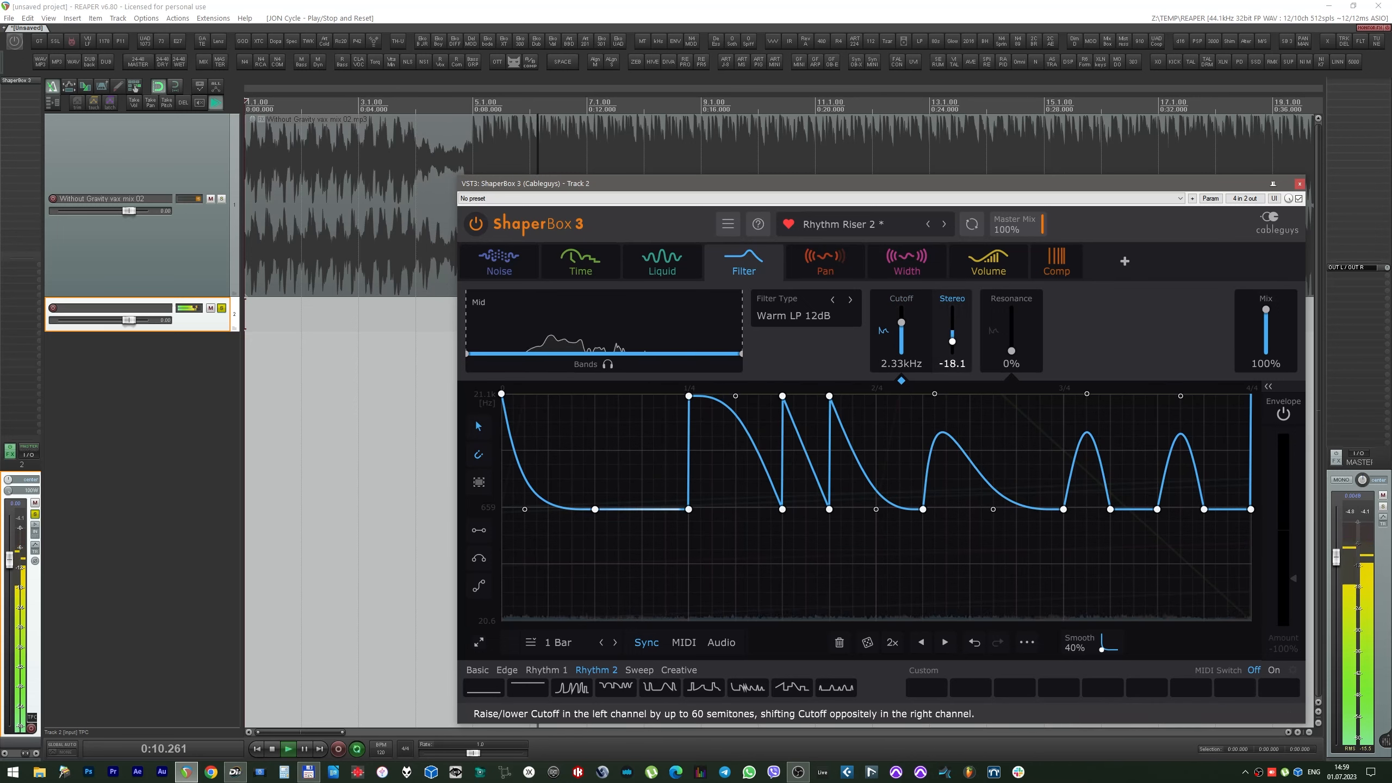
Step: Flip the Liquid feedback curve horizontally, stretch it to fall from 100% to 0%, and switch to the flanger in negative mode
click(662, 260)
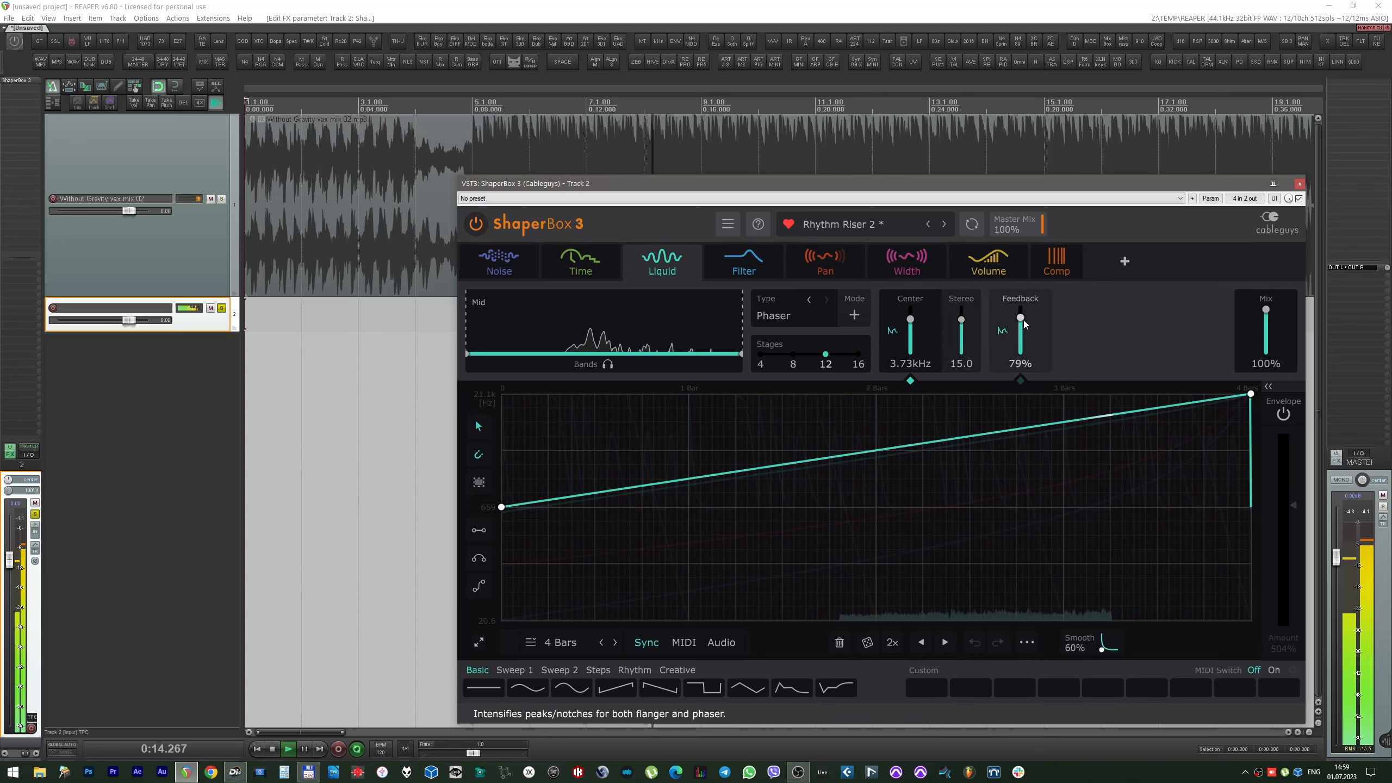
drag(1024, 324, 1026, 328)
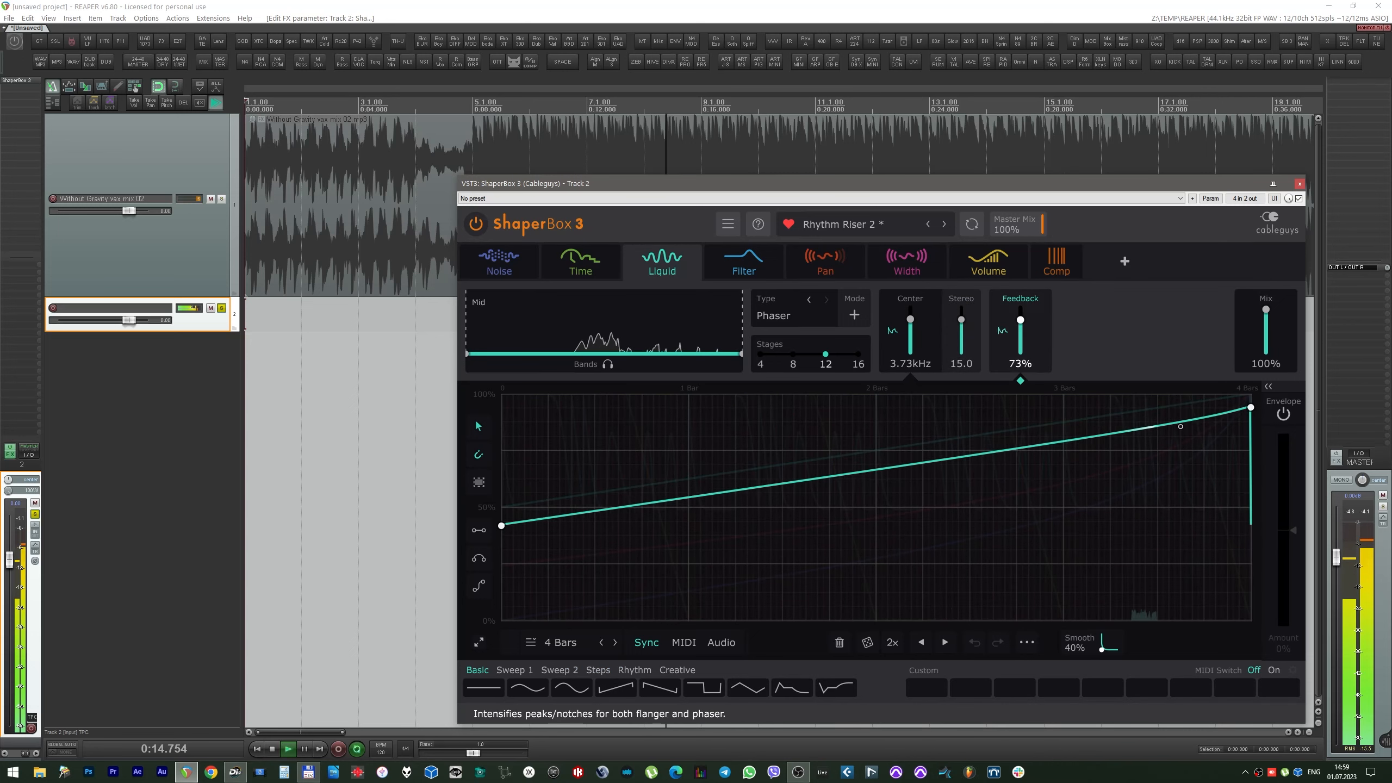
right_click(1024, 522)
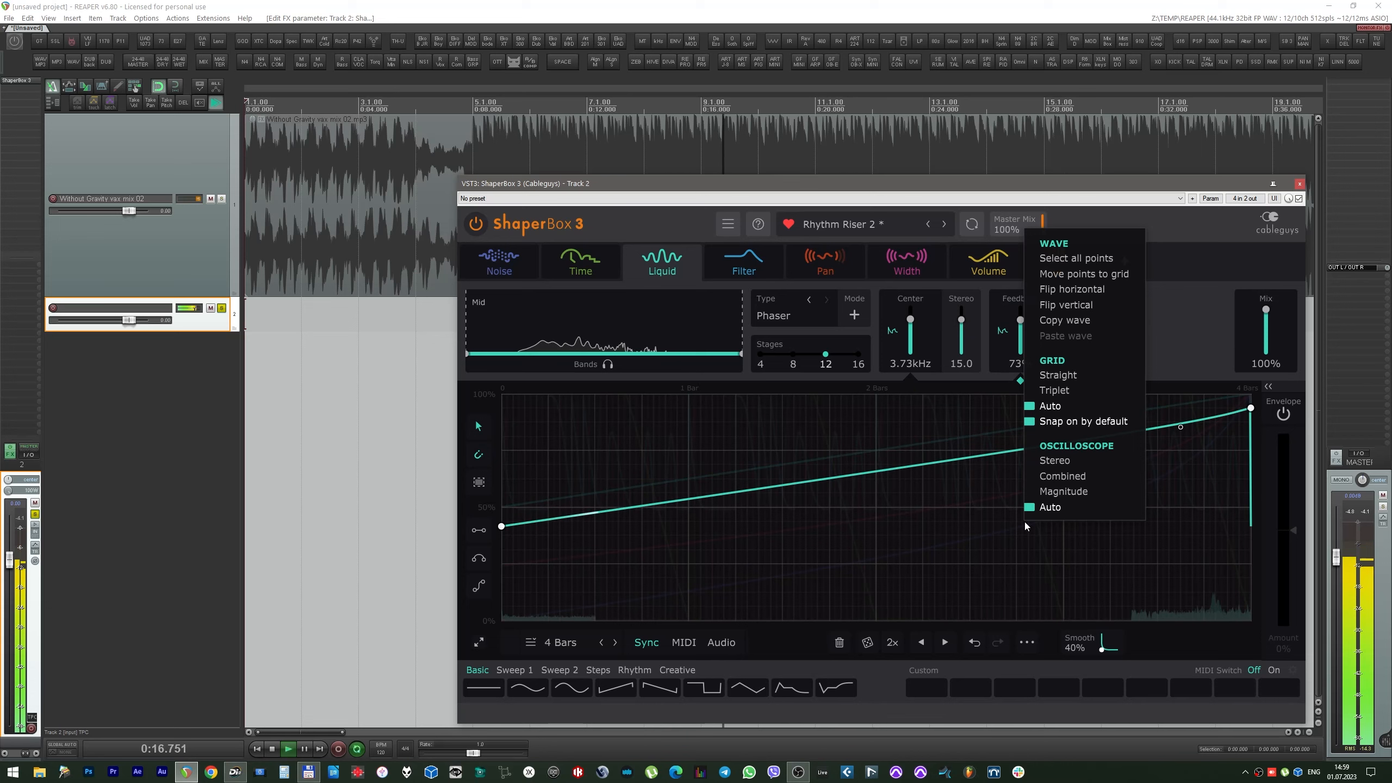
click(1072, 289)
drag(1249, 536, 1250, 620)
drag(510, 411, 501, 394)
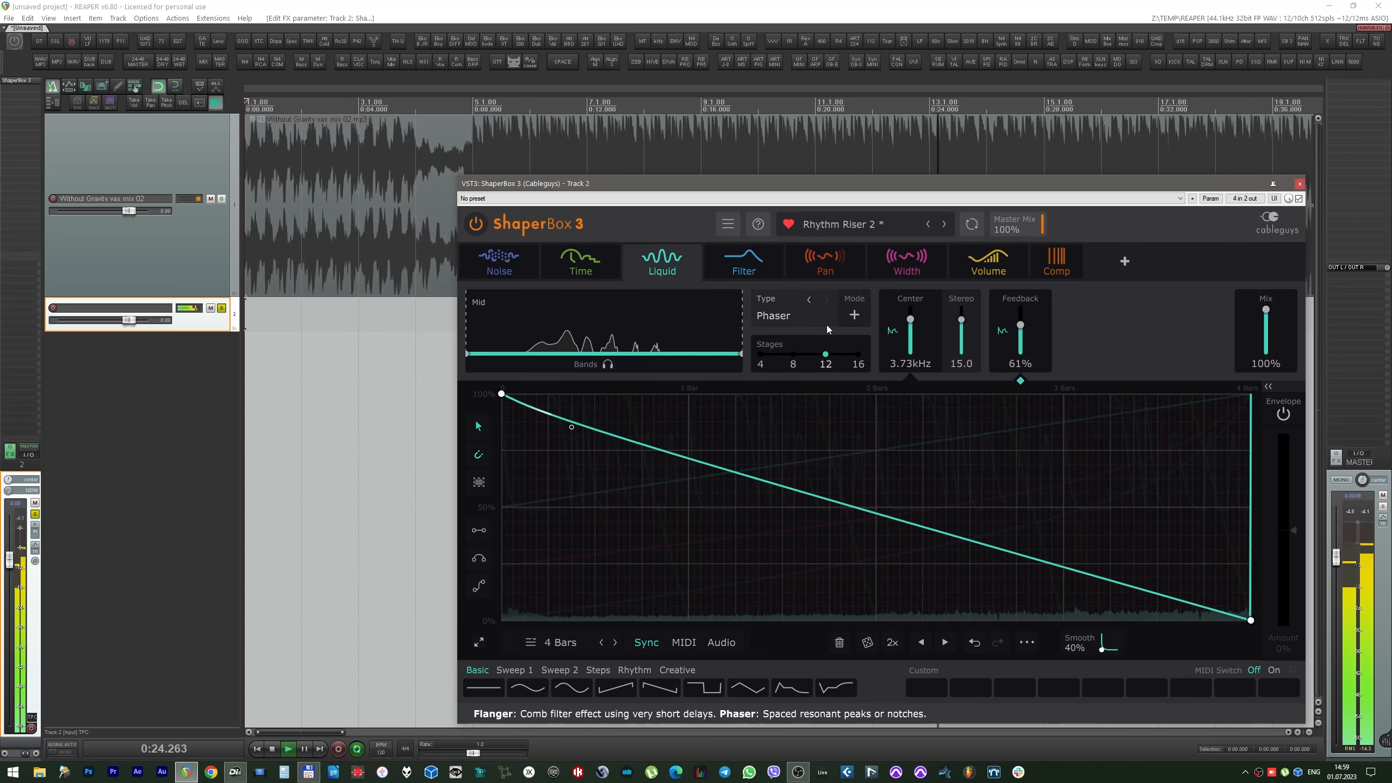
click(854, 316)
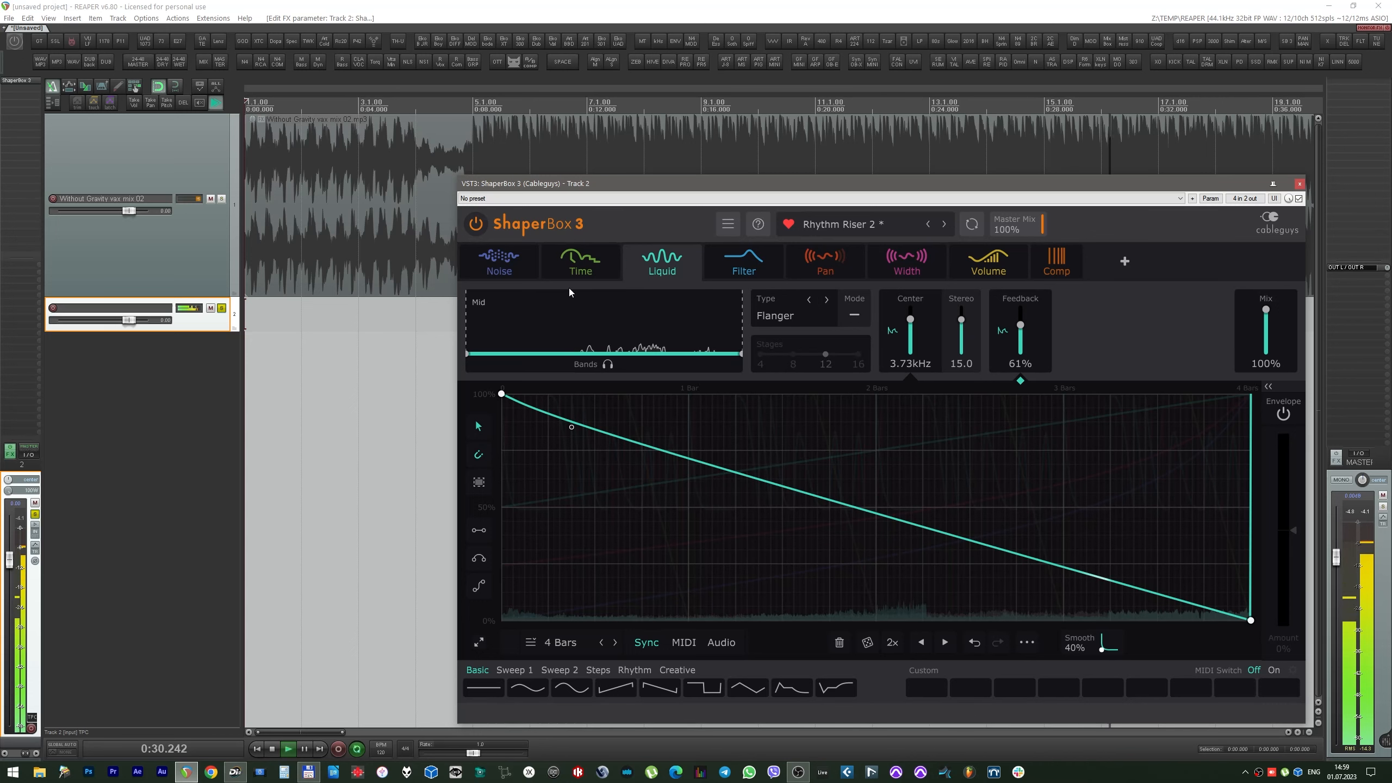
Step: Audition noise types in the Noise shaper, including Tape Vintage, Rural Brook, Key Rattle, Counting Coins, Europa Ocean and Mic Pre A Hum
click(508, 274)
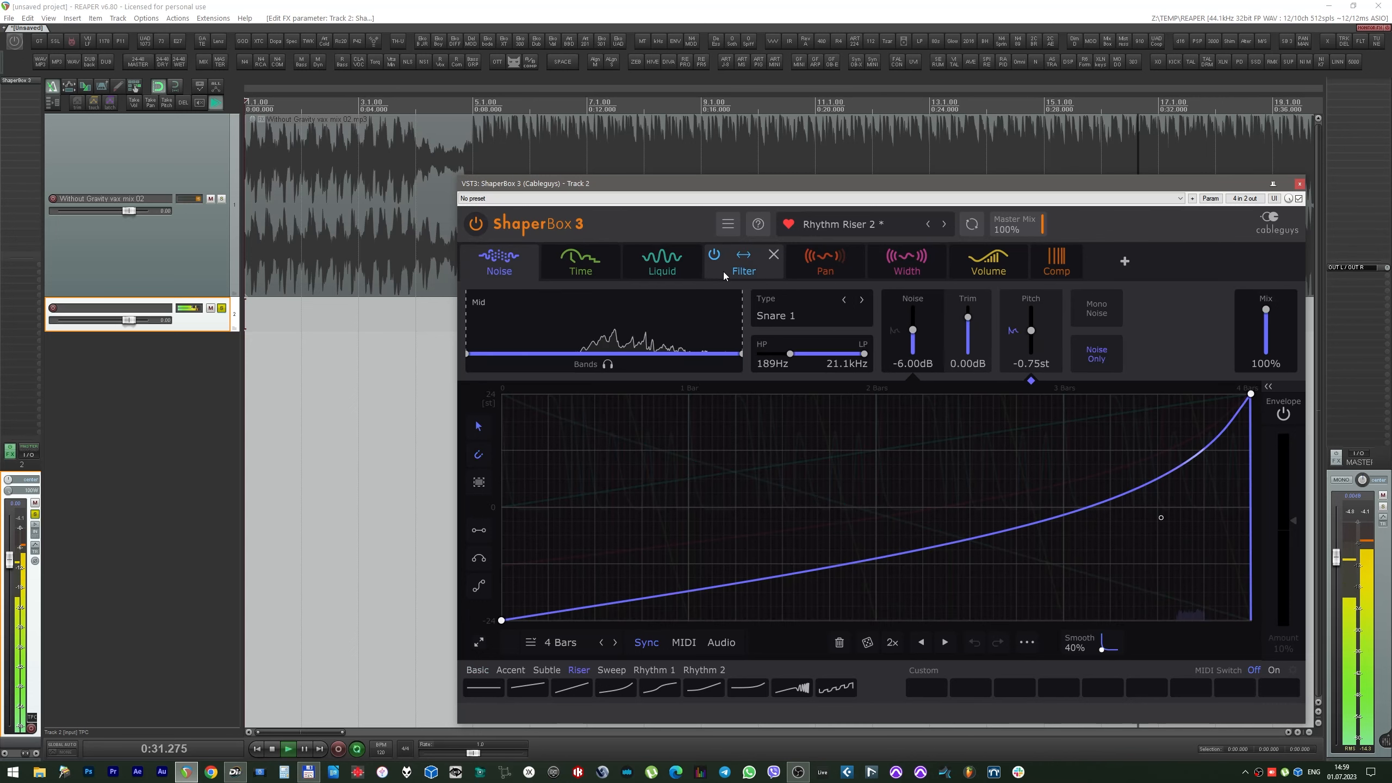
click(783, 318)
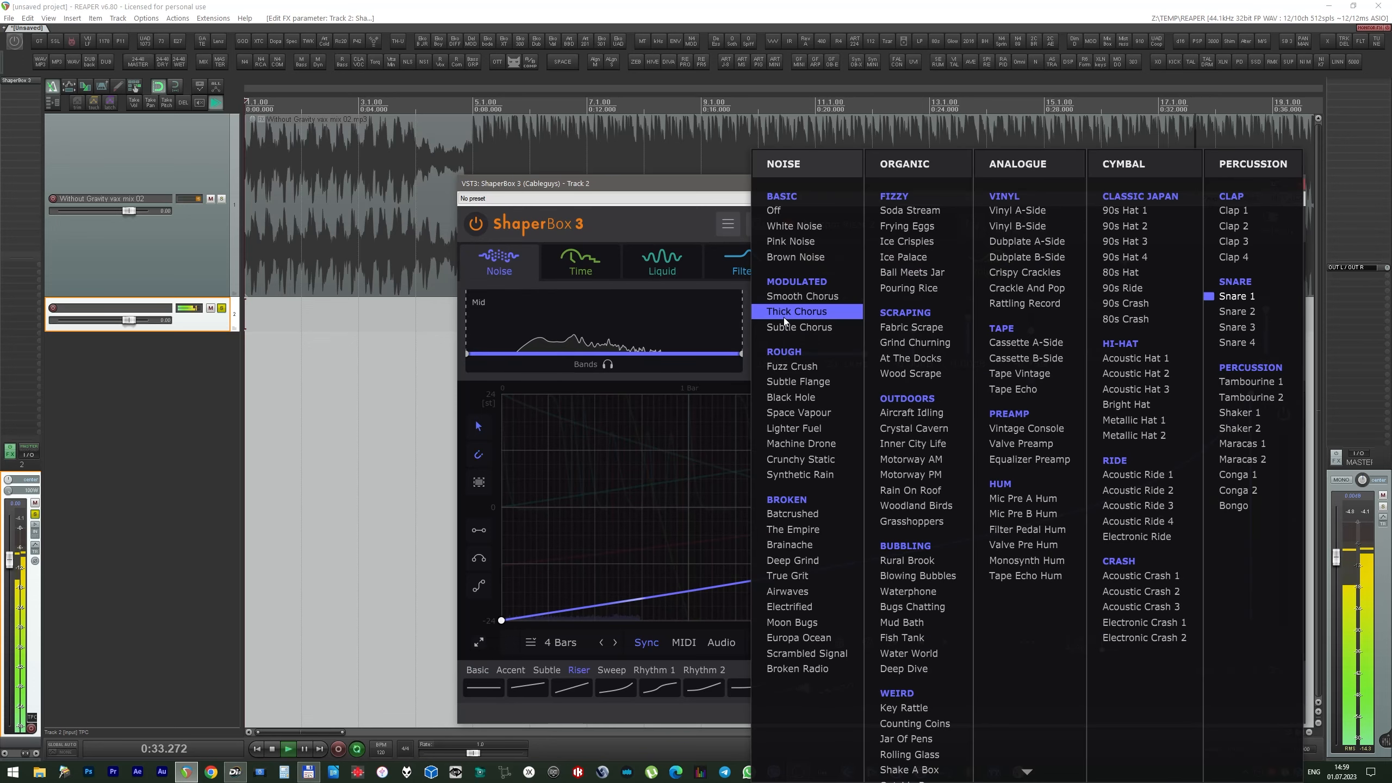
click(1008, 372)
click(827, 324)
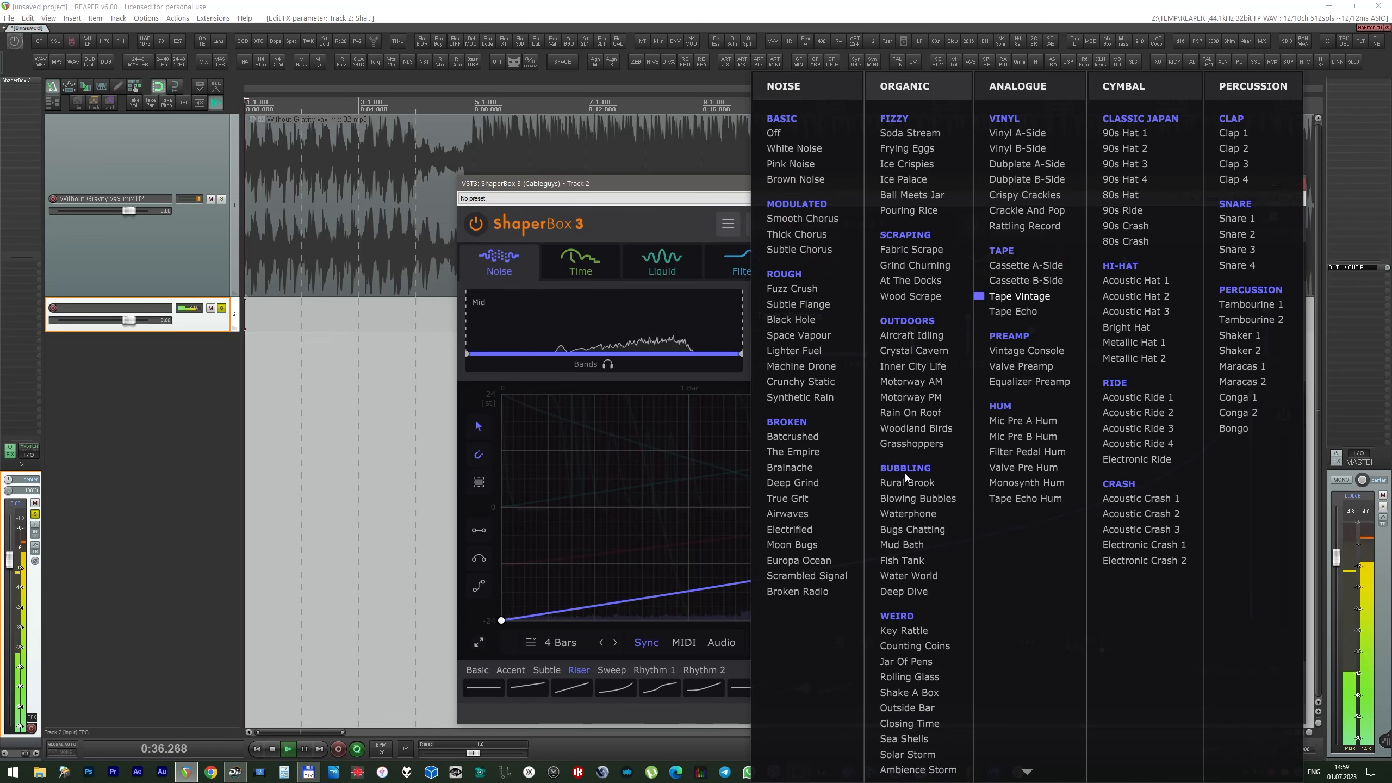
click(907, 482)
click(822, 313)
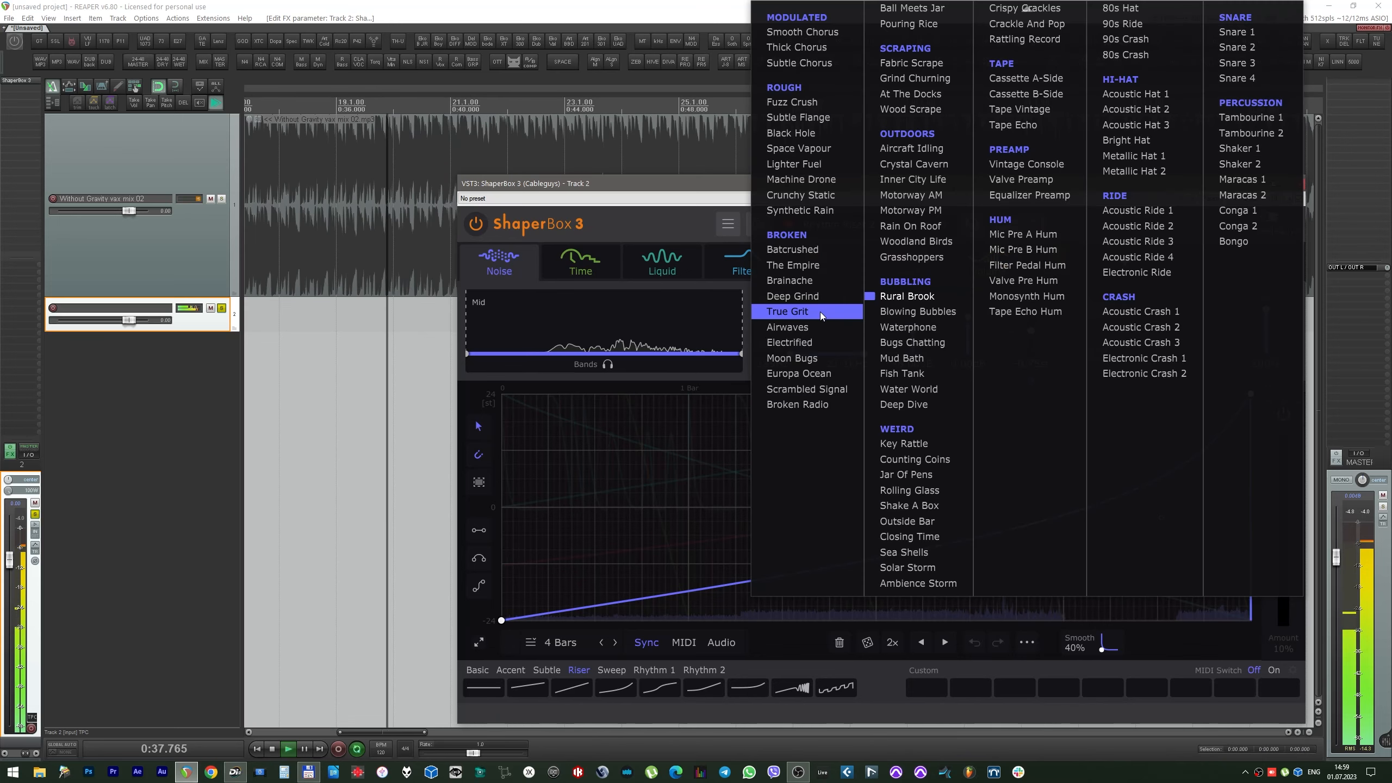
click(903, 445)
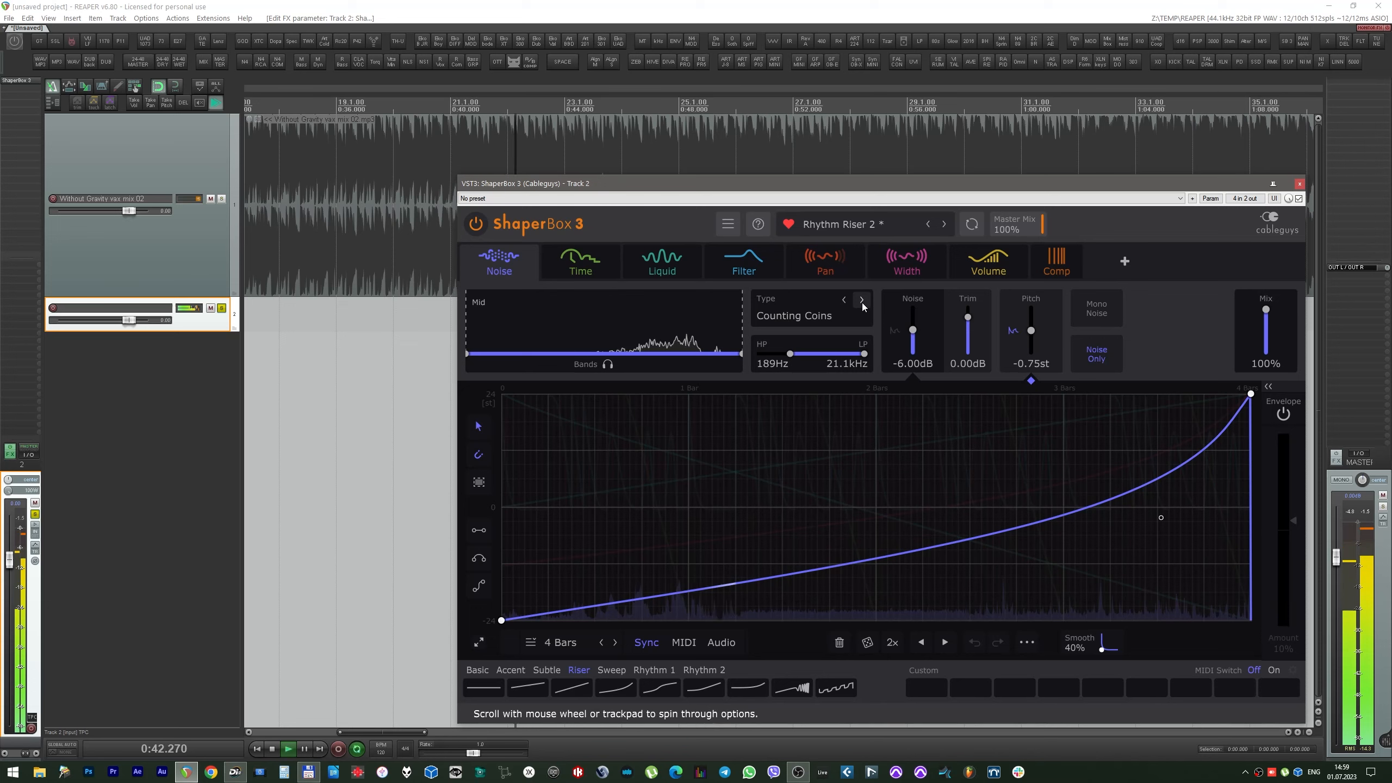
click(830, 312)
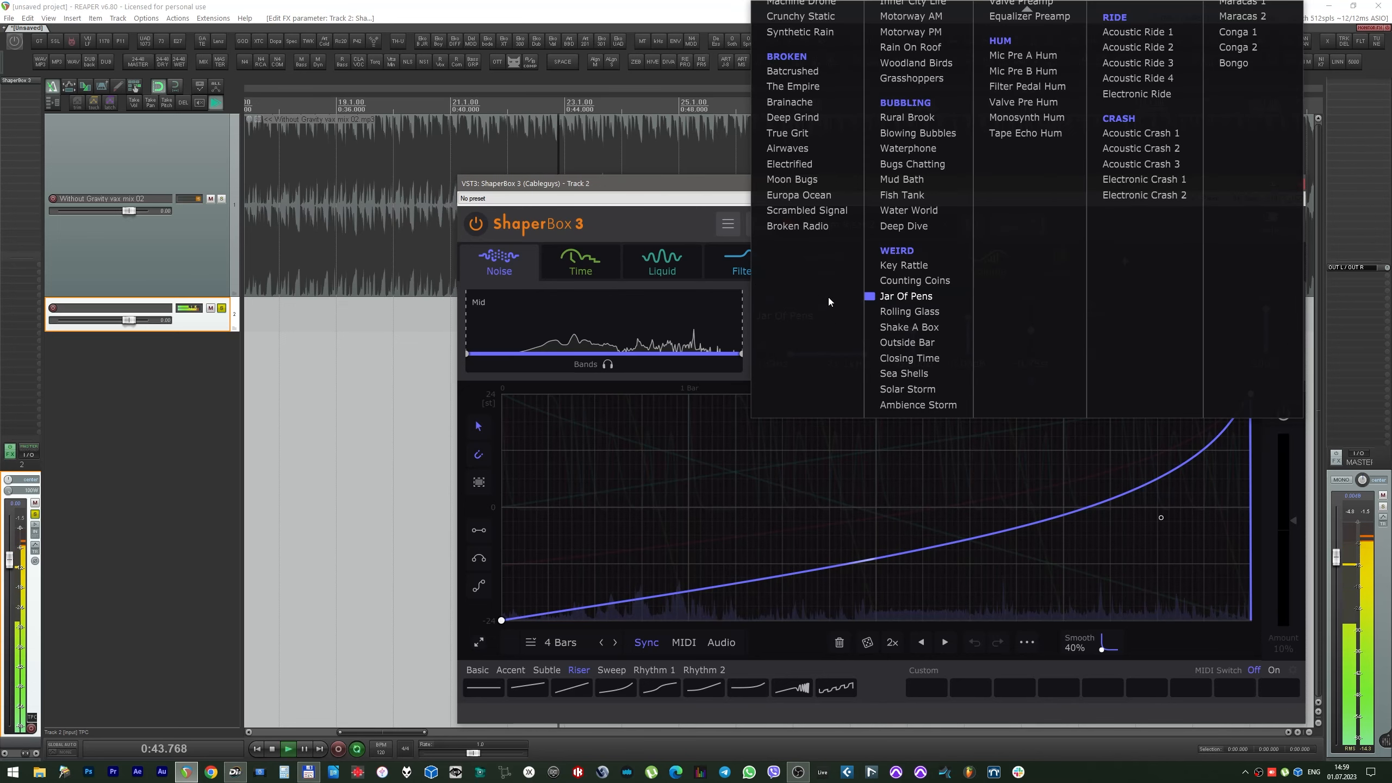
click(799, 195)
click(860, 310)
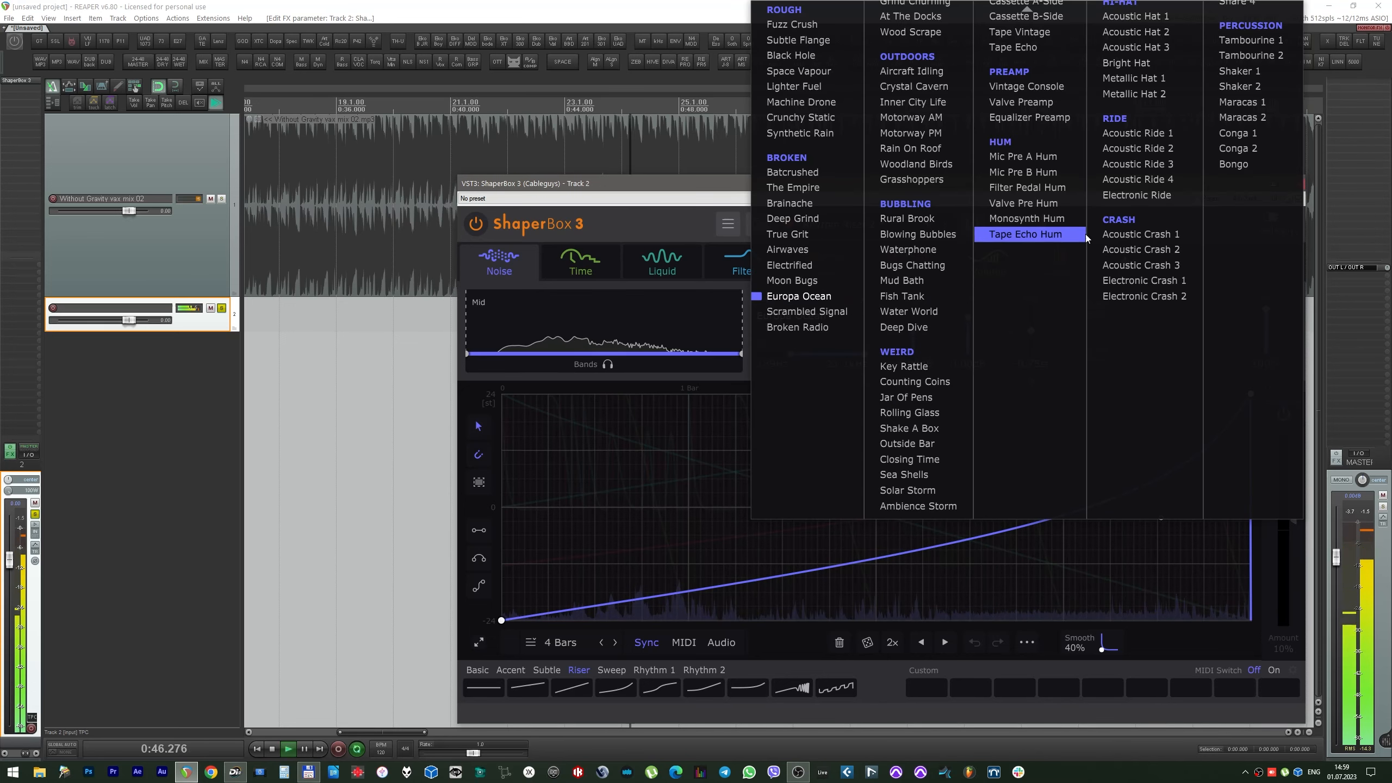
click(1061, 157)
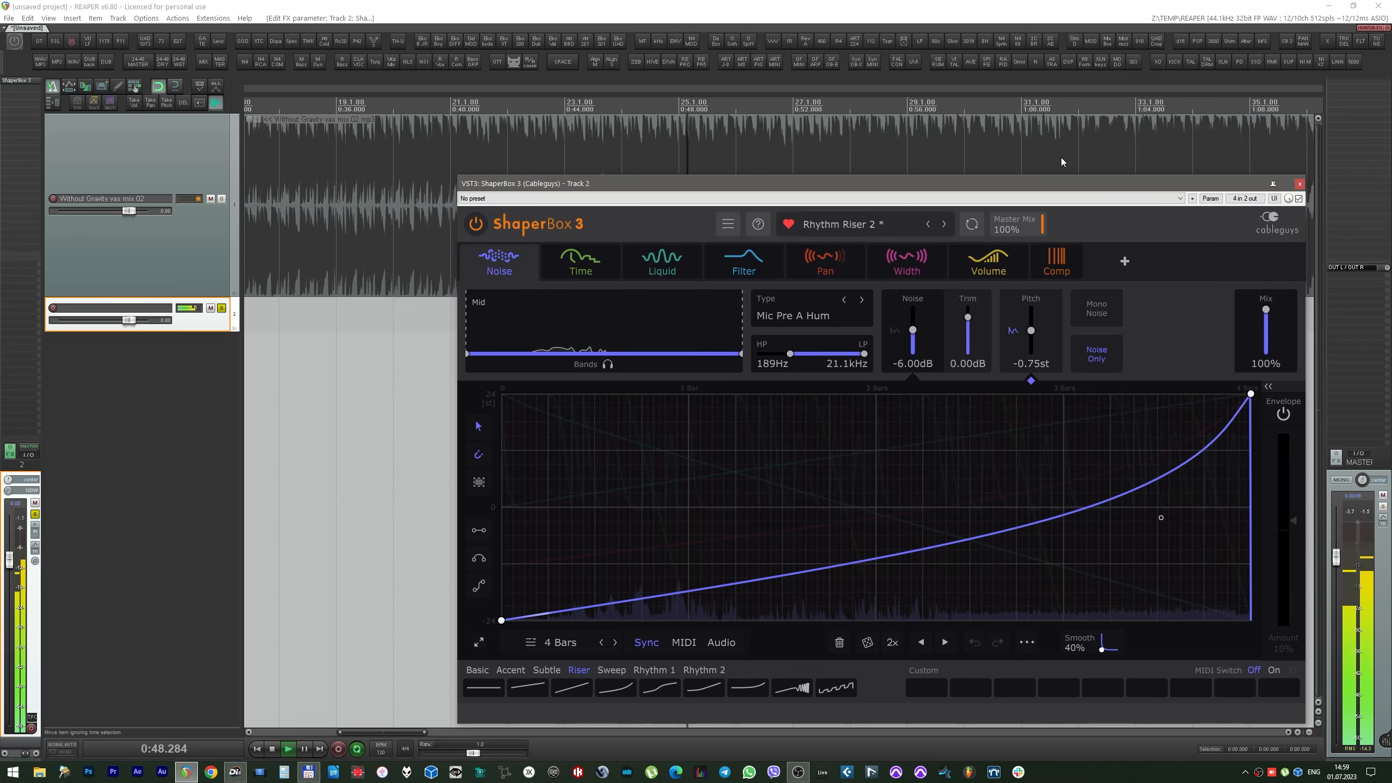
click(862, 301)
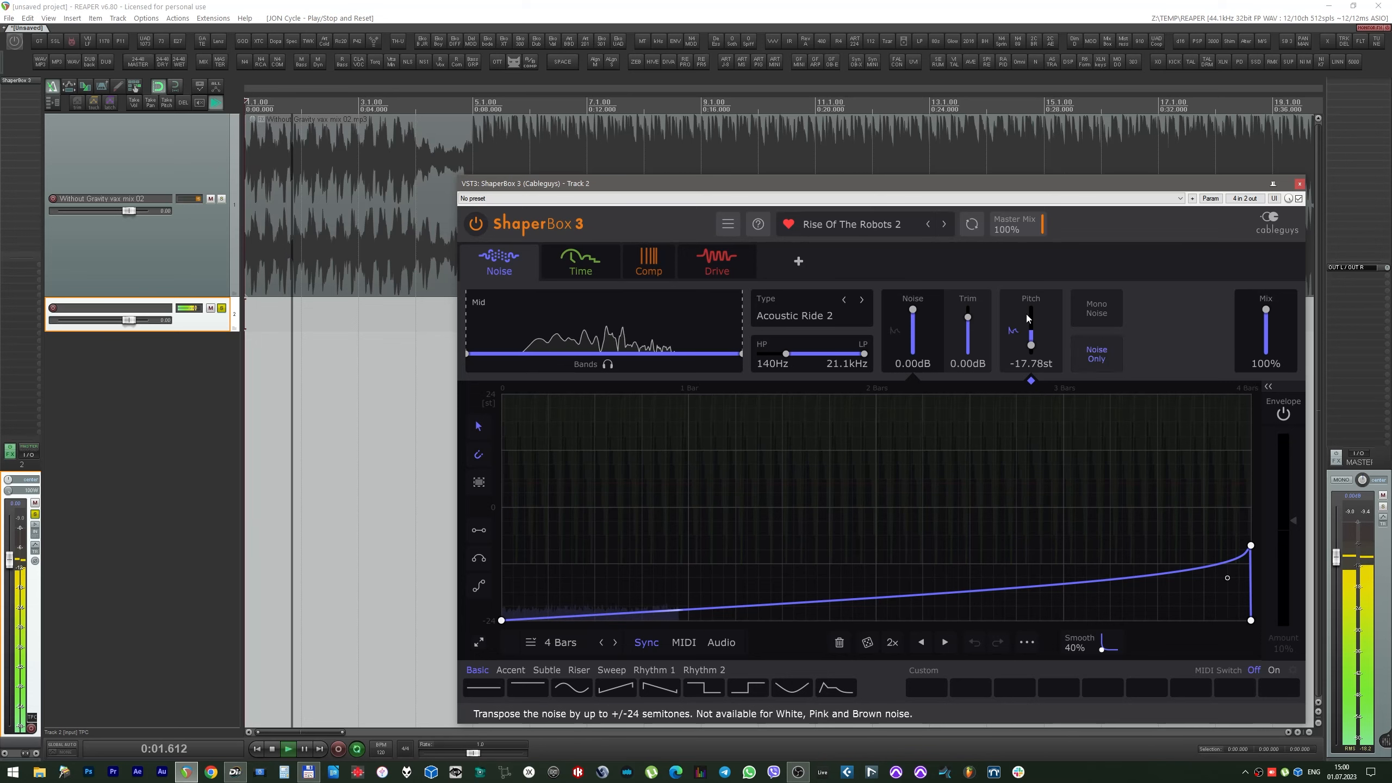
Step: In the Rise Of The Robots 2 preset, raise the end point of the Noise pitch curve to the maximum
drag(1250, 545, 1251, 394)
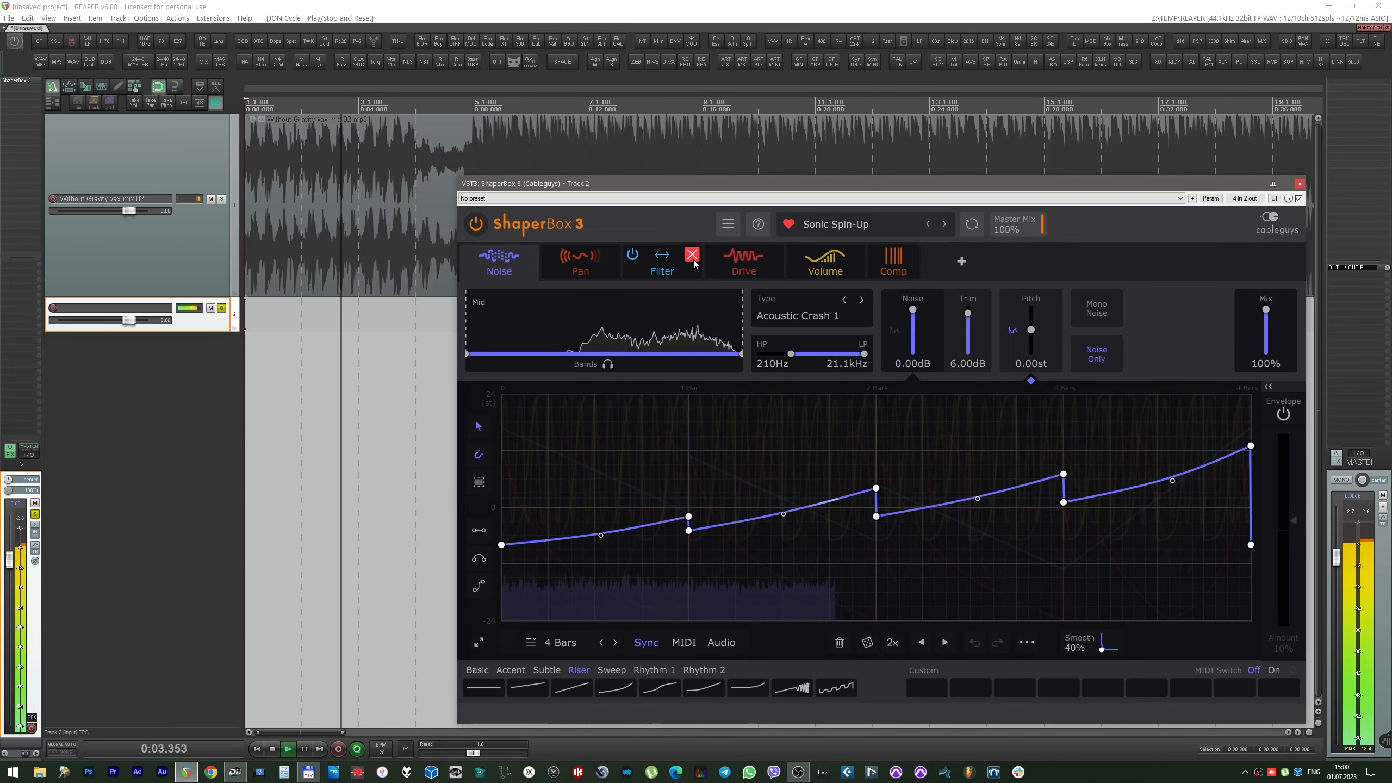
Step: Check the Filter shaper of Sonic Spin-Up, compare its Pan mix at 73% and 100%, and move on to the Stereoriser preset
click(669, 268)
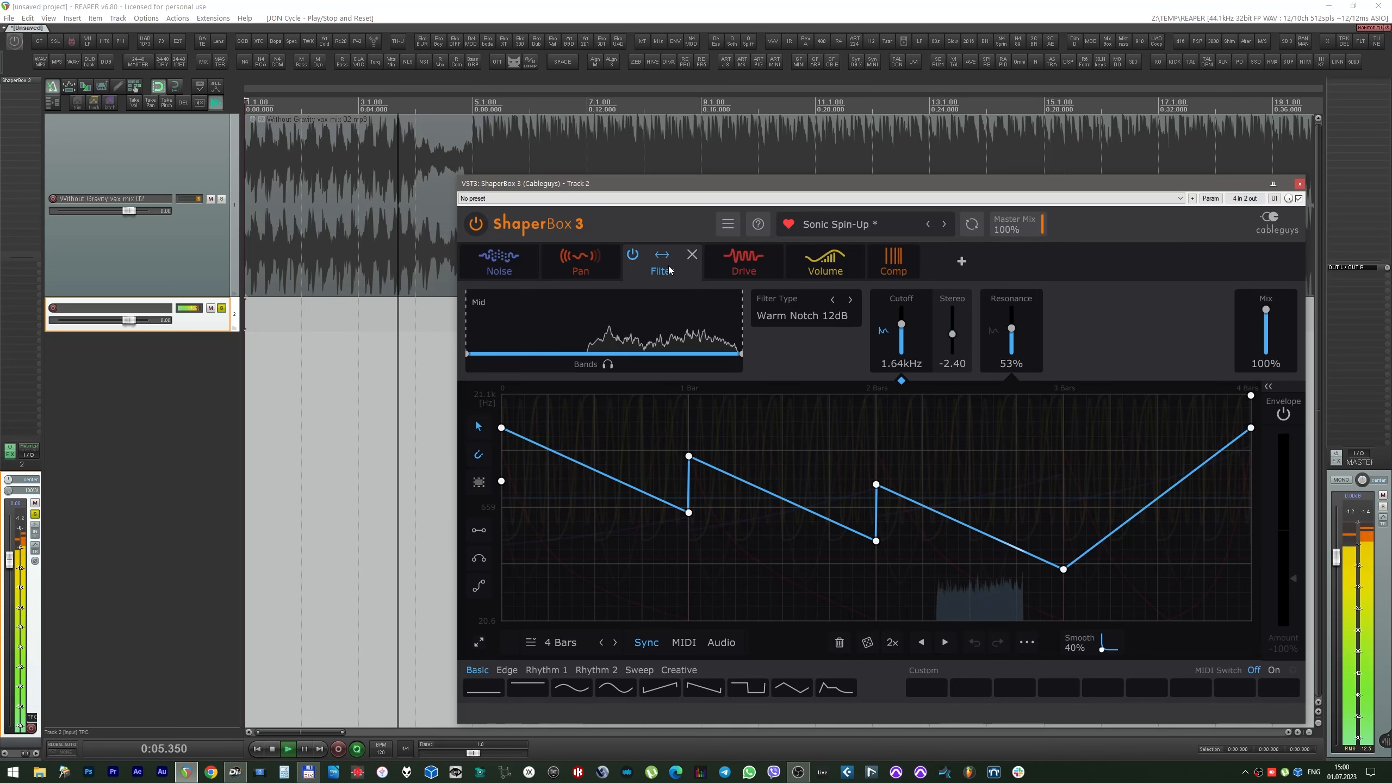
click(580, 262)
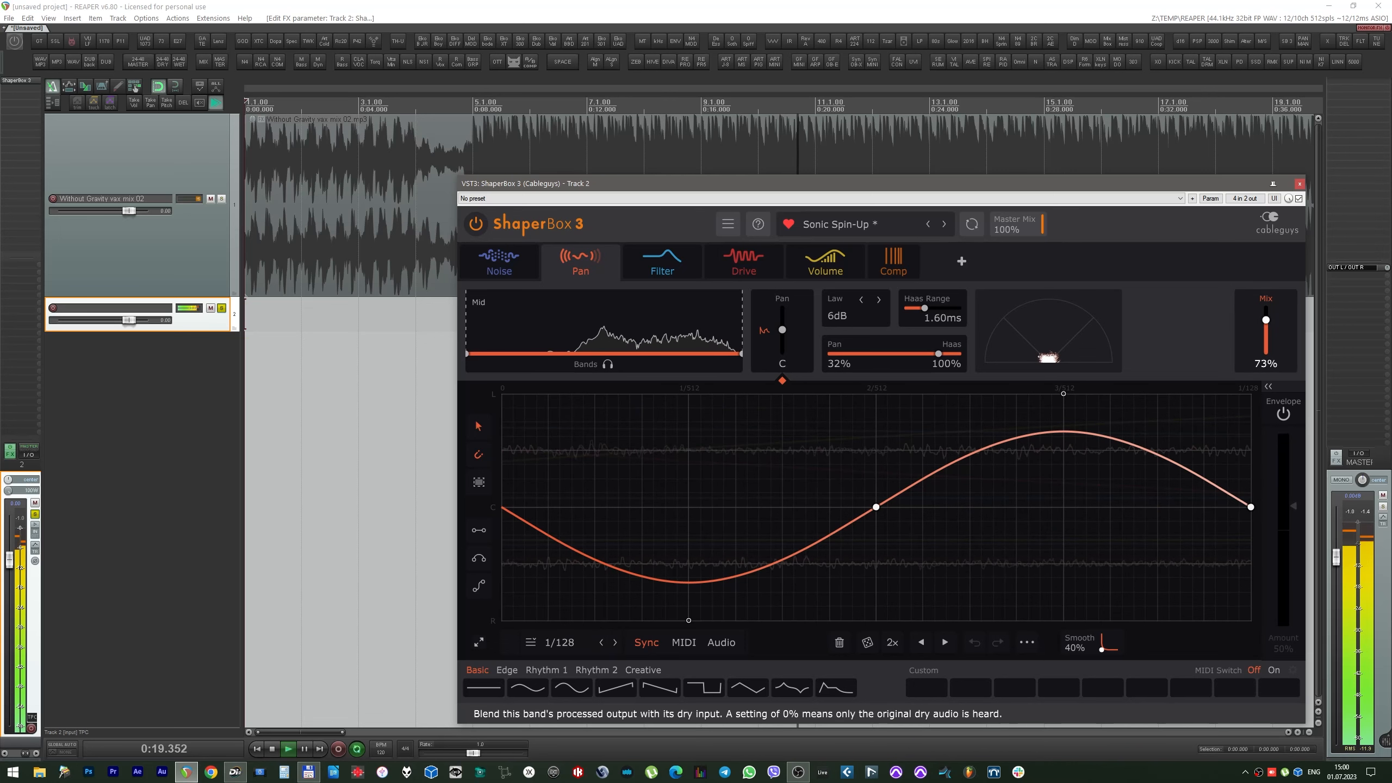
drag(1265, 310, 1265, 308)
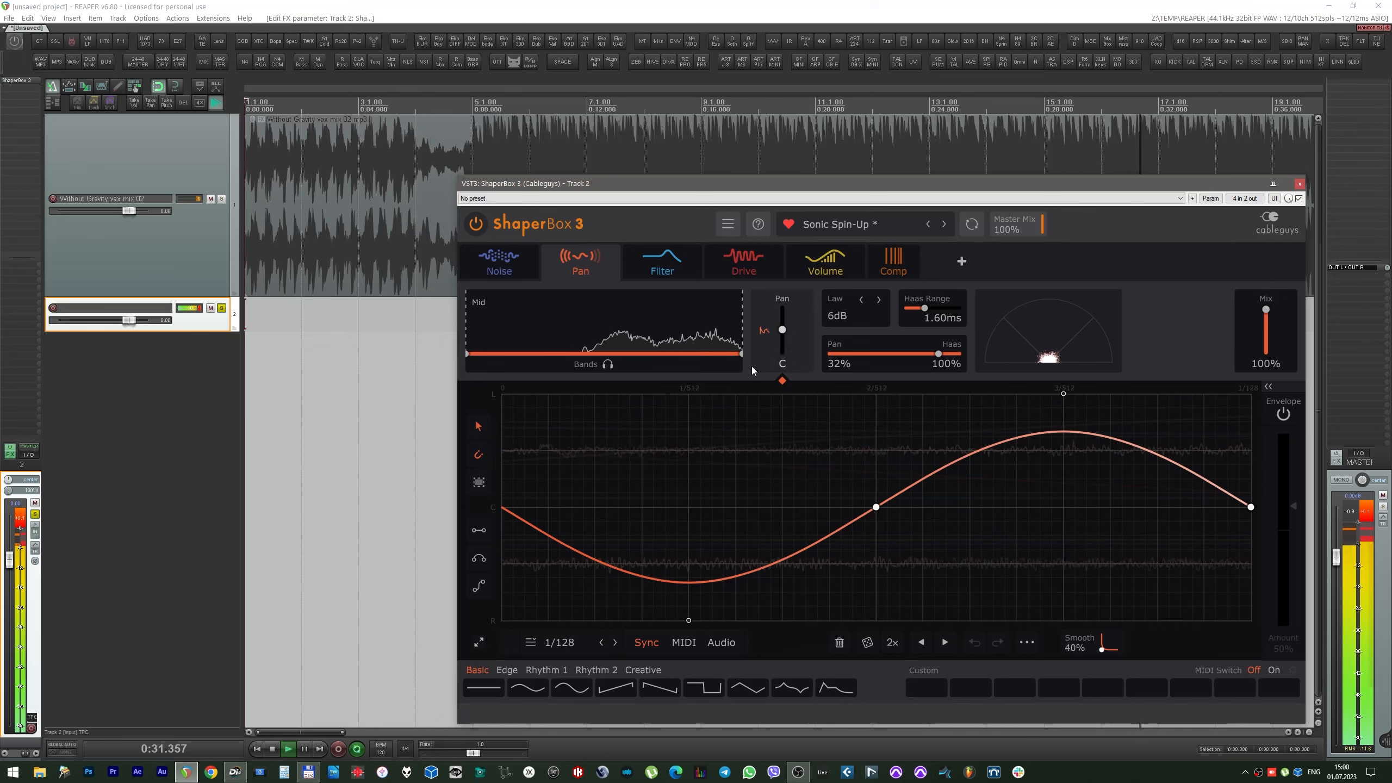
click(944, 224)
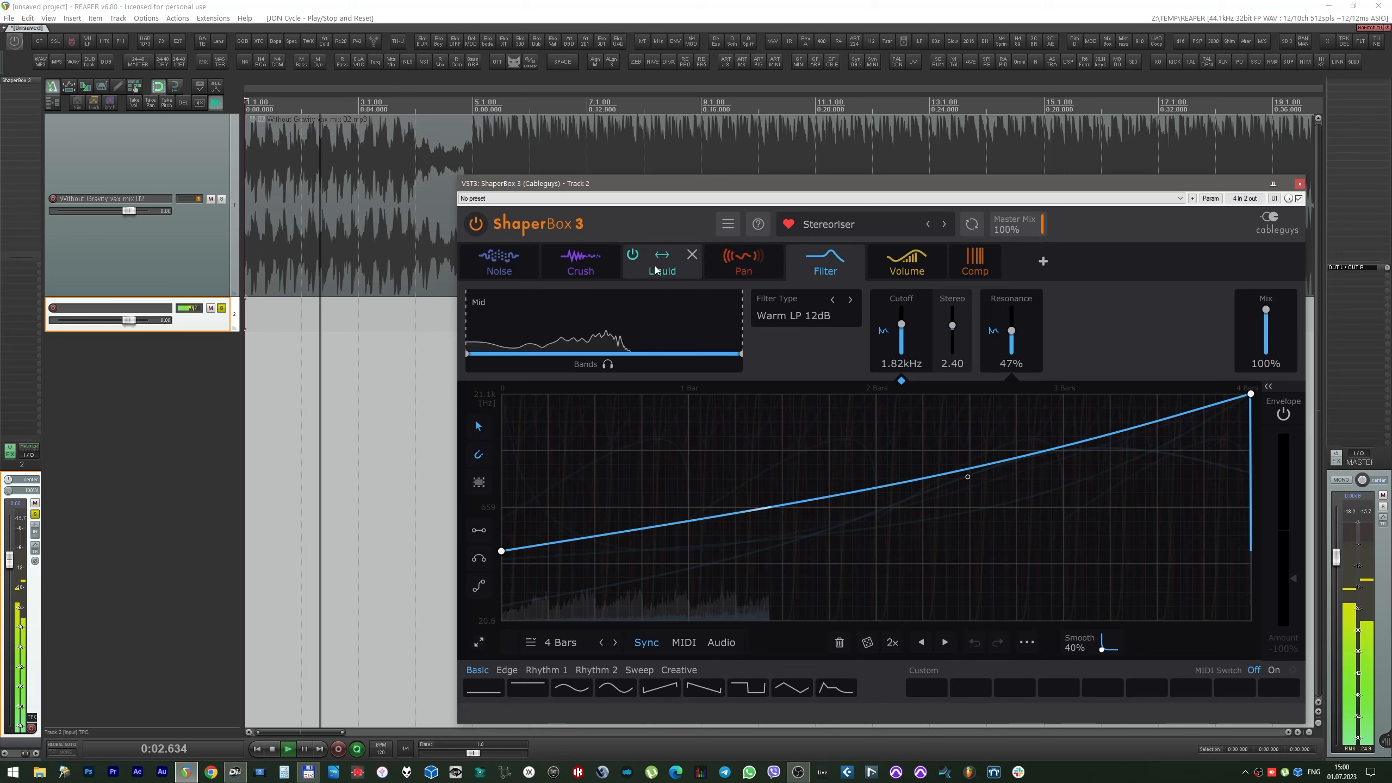
Step: Bend the Resample curve of Stereoriser's Crush shaper downward
click(598, 266)
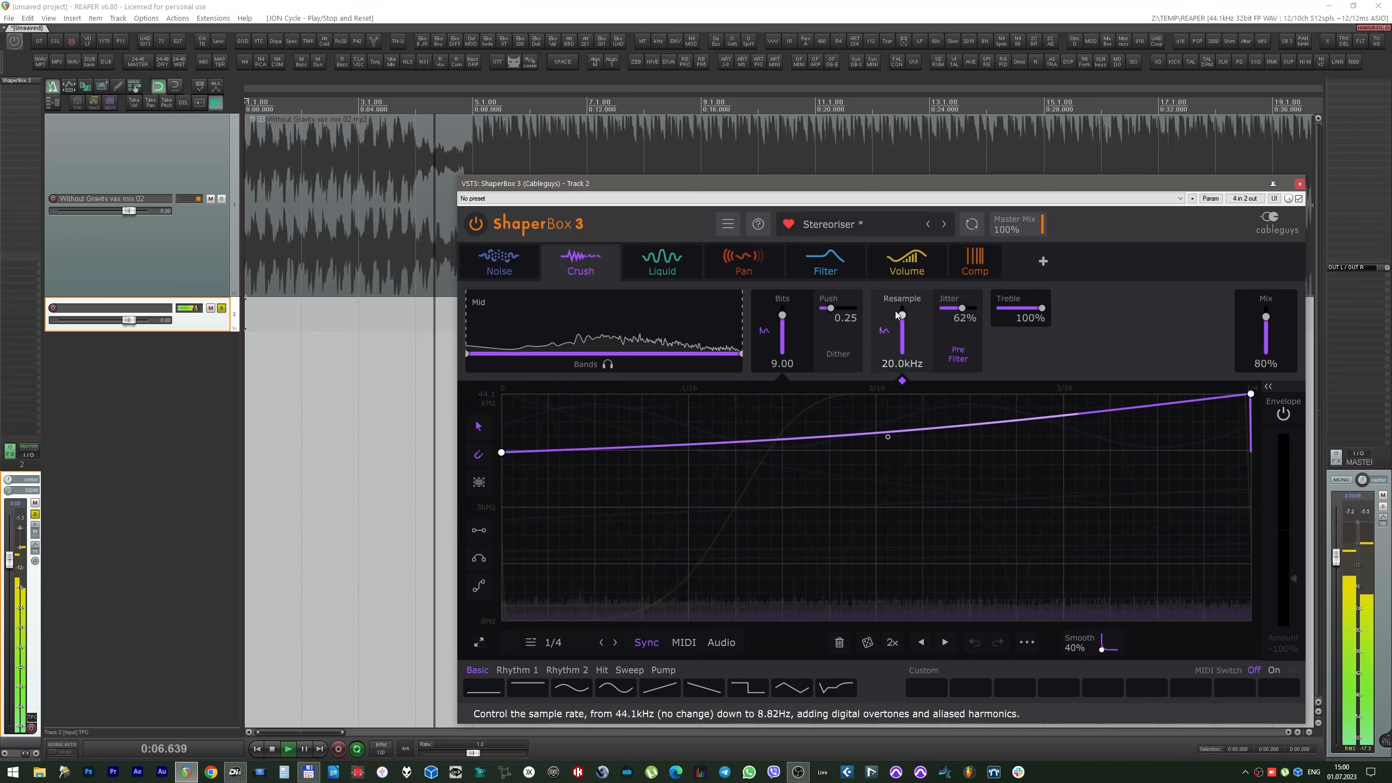
drag(931, 431, 931, 466)
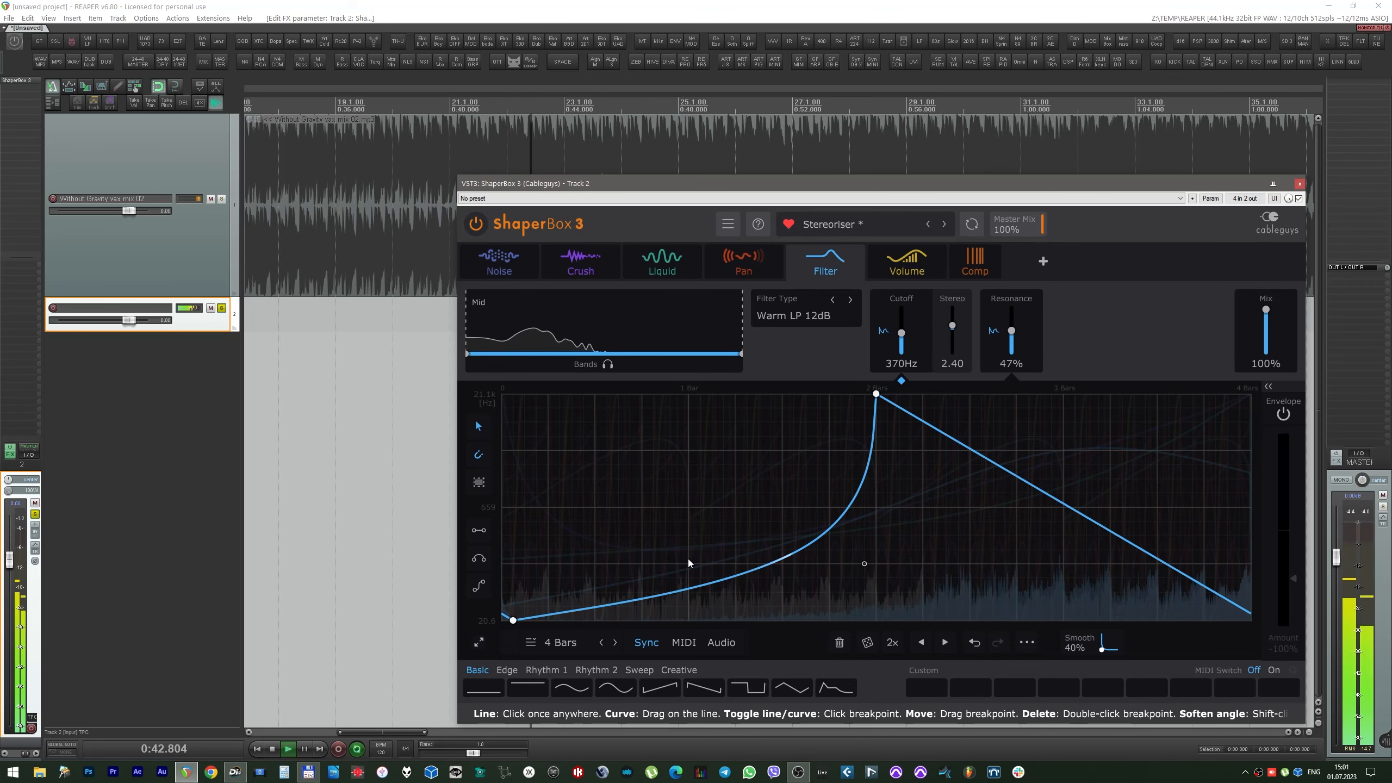
Step: Shorten the Filter cutoff cycle to 1/128, reshape the curve's falling segment and pull its peak lower and earlier
click(603, 643)
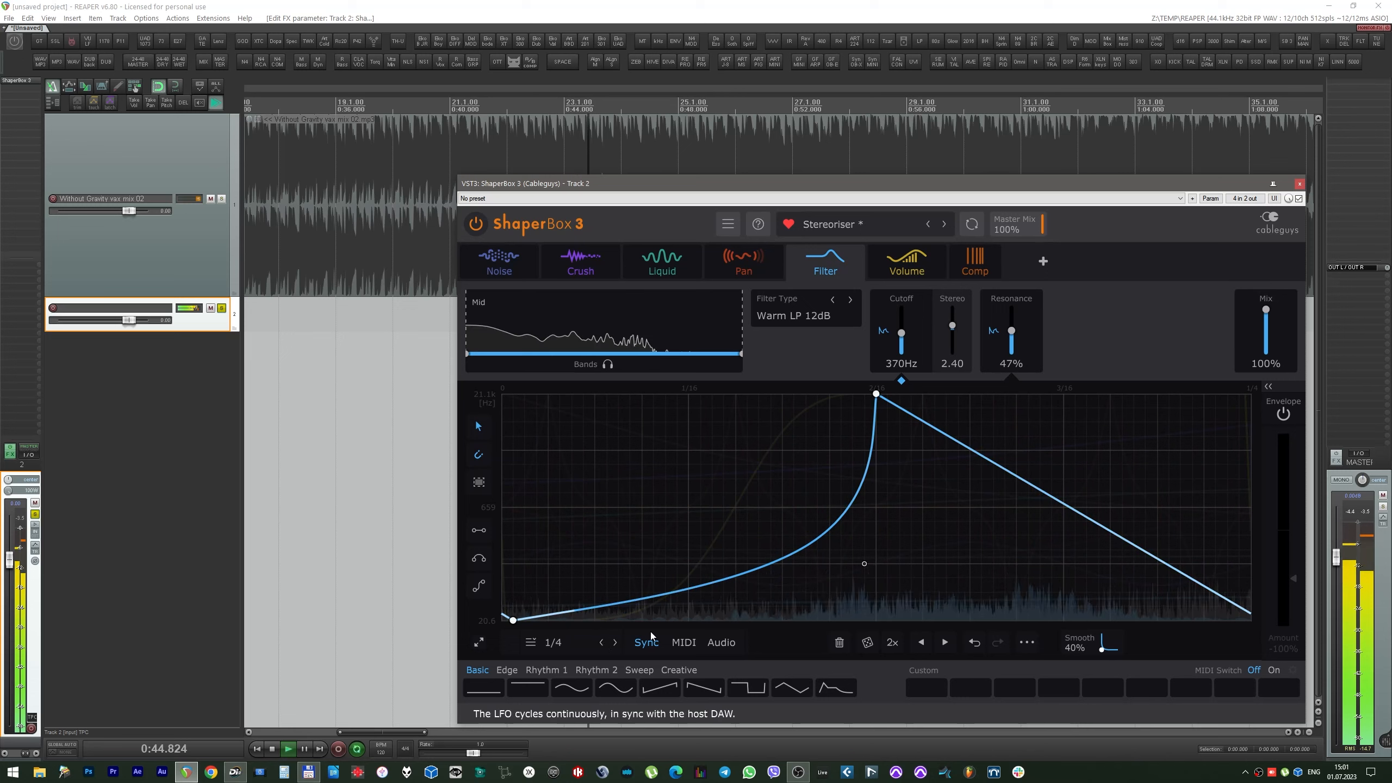
drag(1057, 501, 1029, 479)
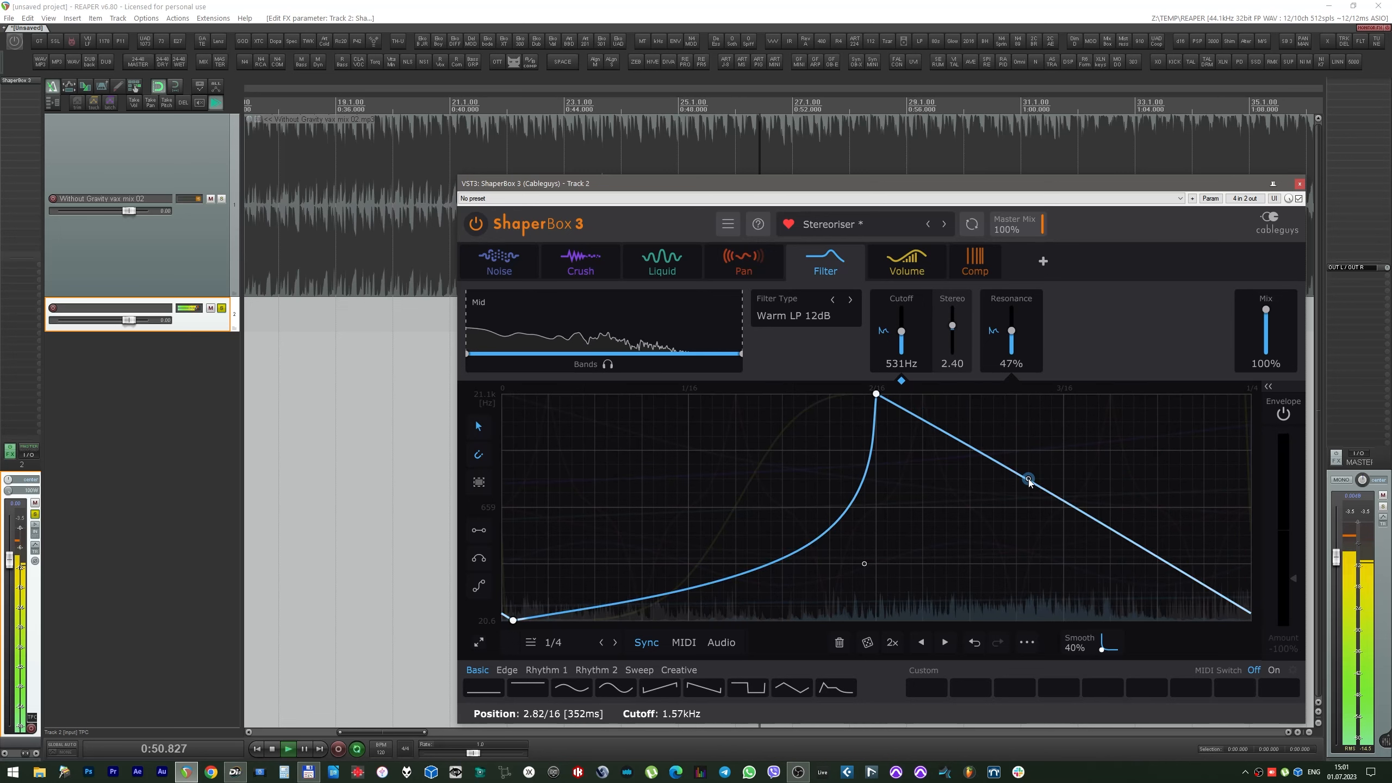
click(603, 647)
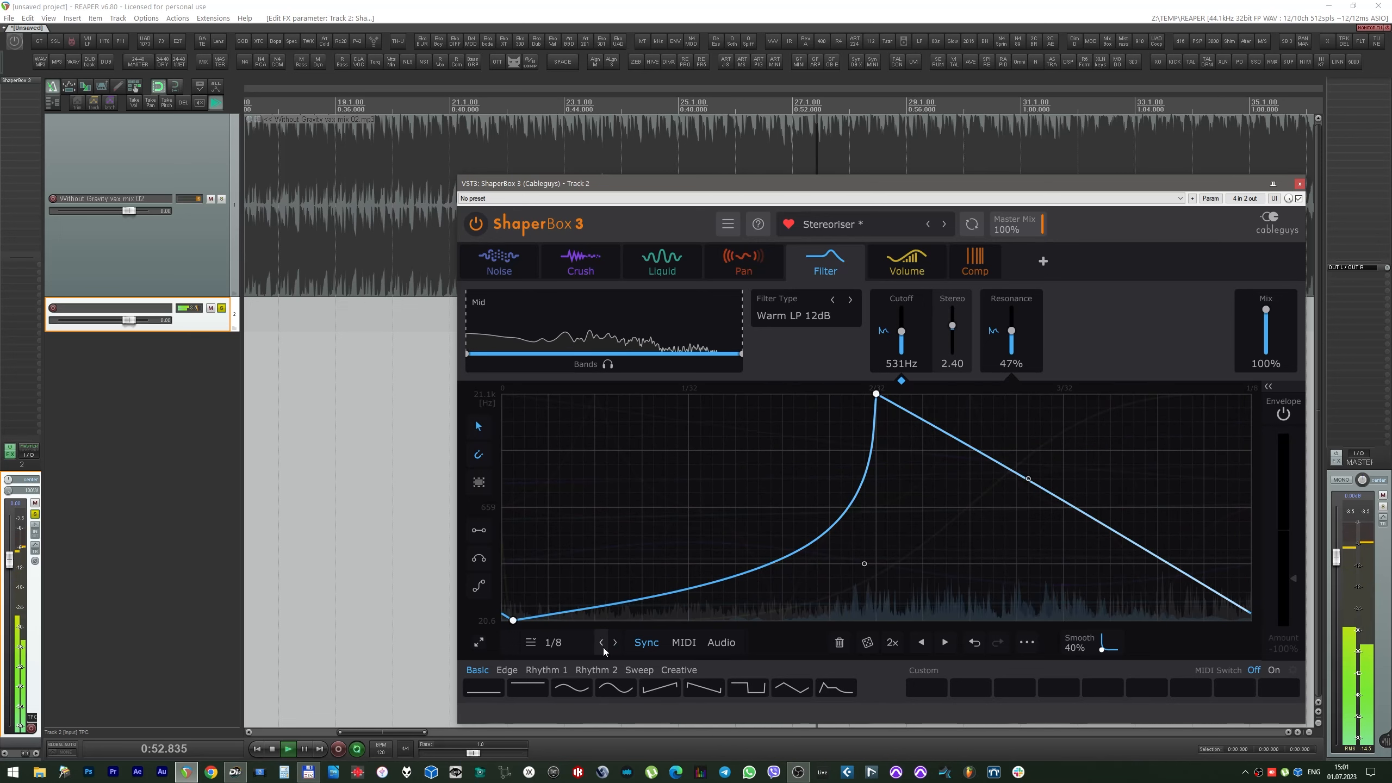
click(603, 647)
click(603, 647)
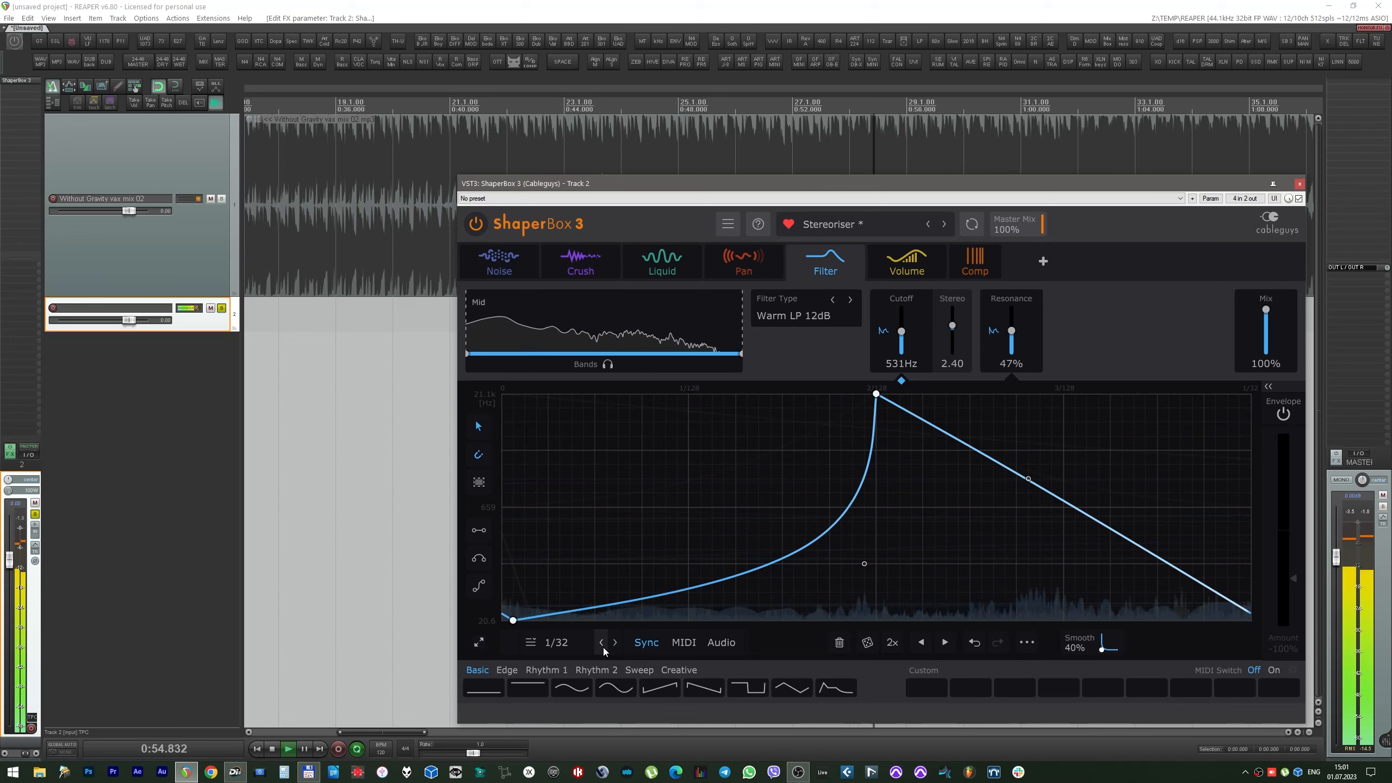
click(603, 647)
click(603, 648)
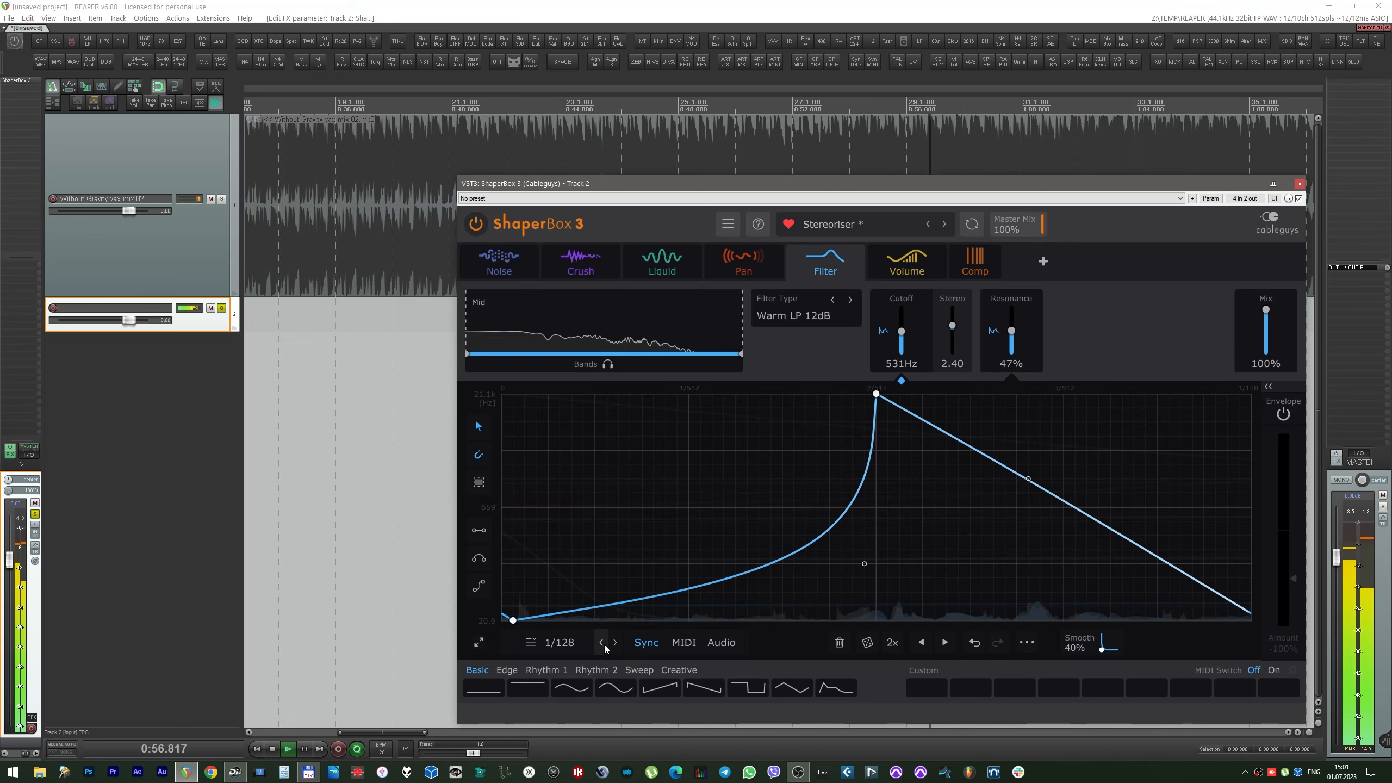
drag(876, 394, 783, 592)
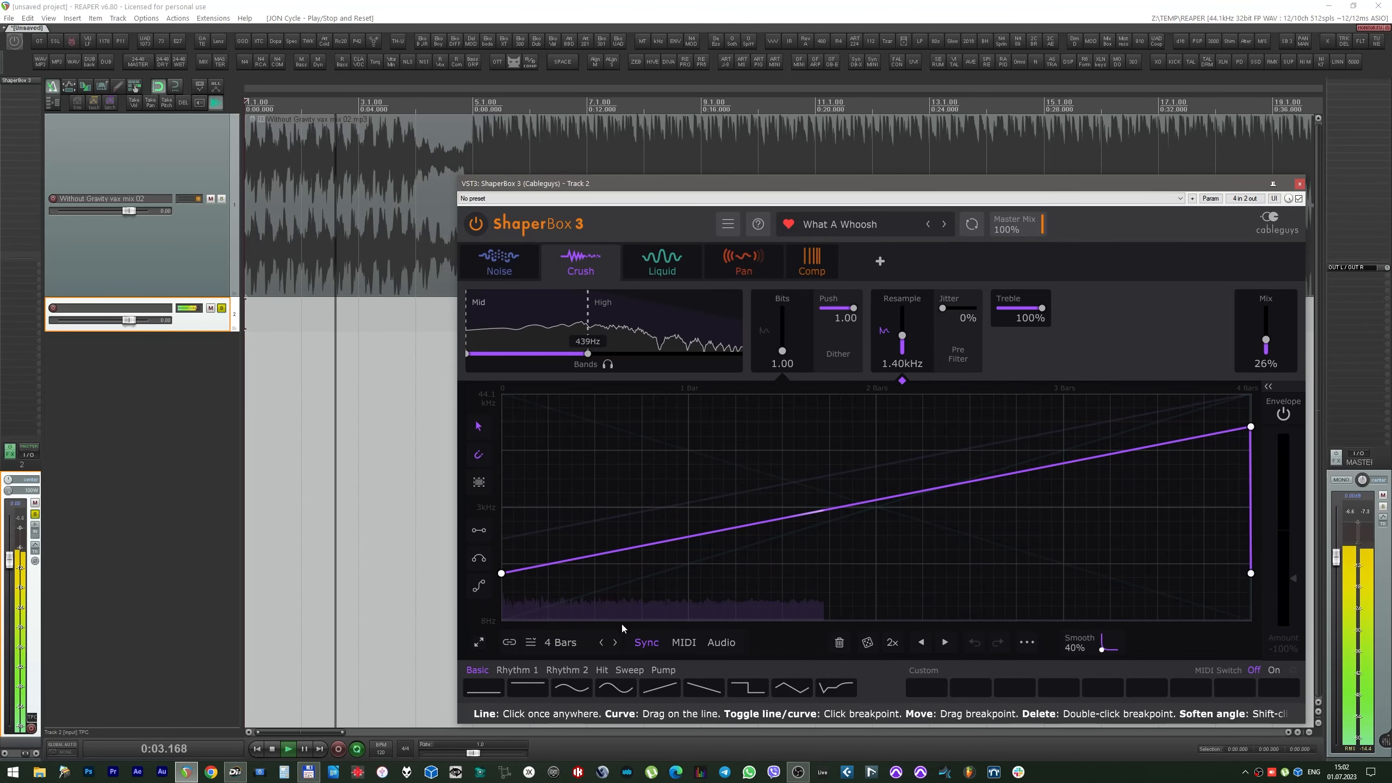
Step: In What A Whoosh, lengthen the Crush Resample and Noise Pitch cycles to 8 bars and restart playback
click(615, 642)
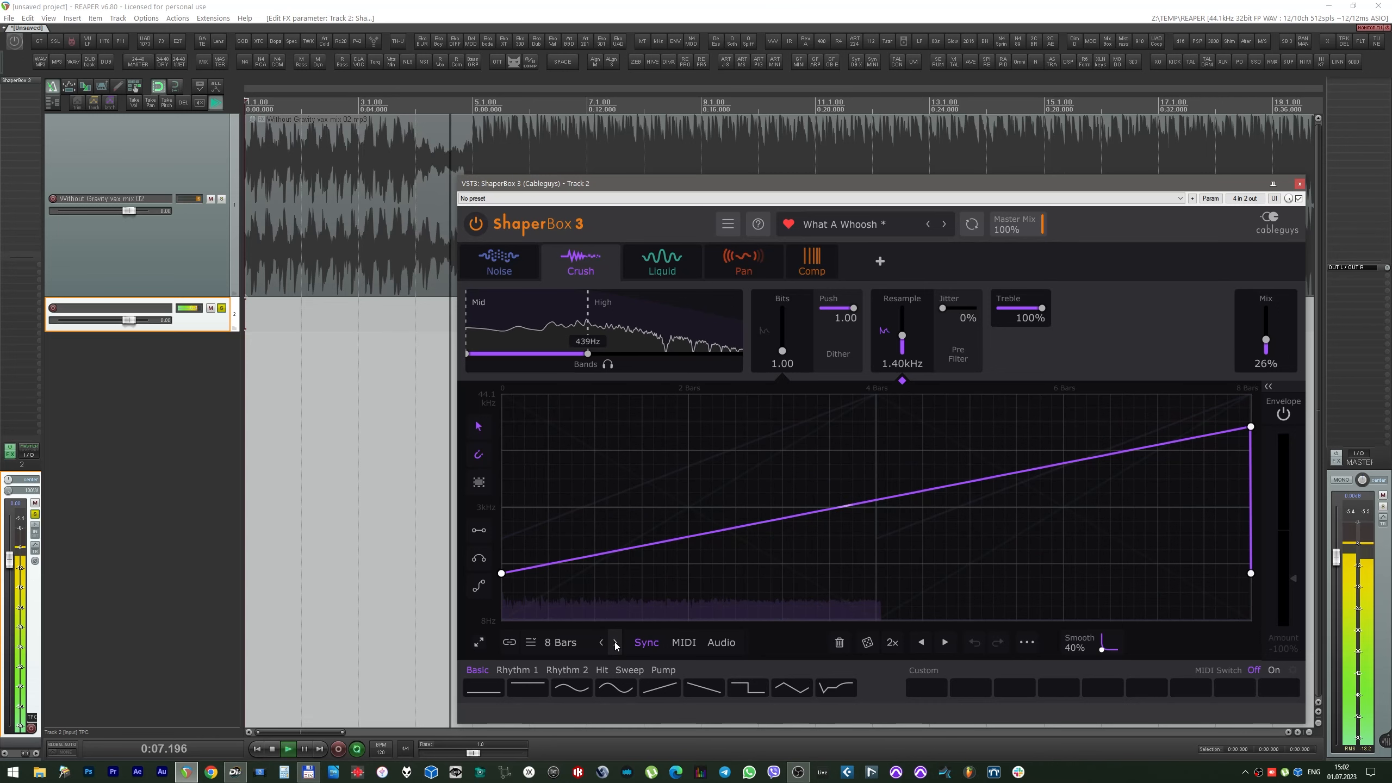
click(521, 272)
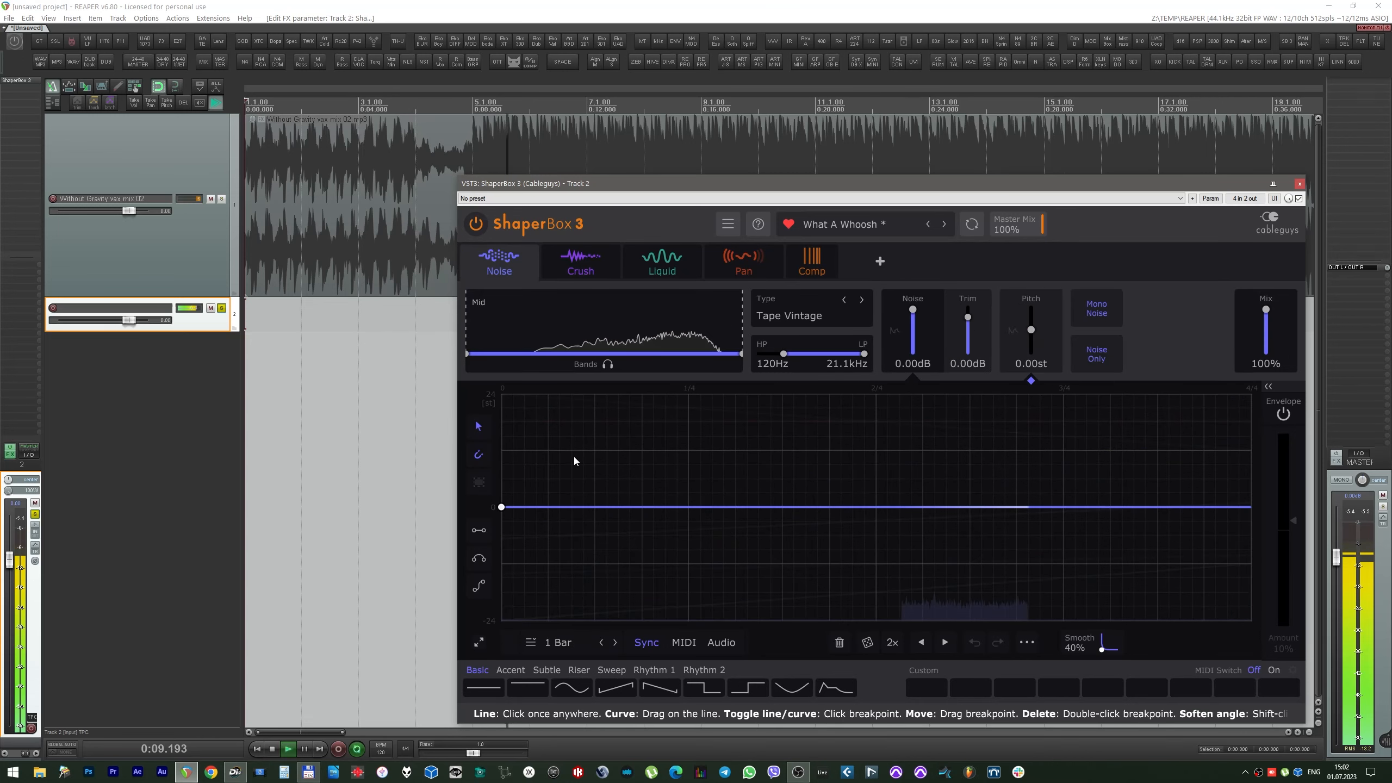
click(612, 648)
click(612, 649)
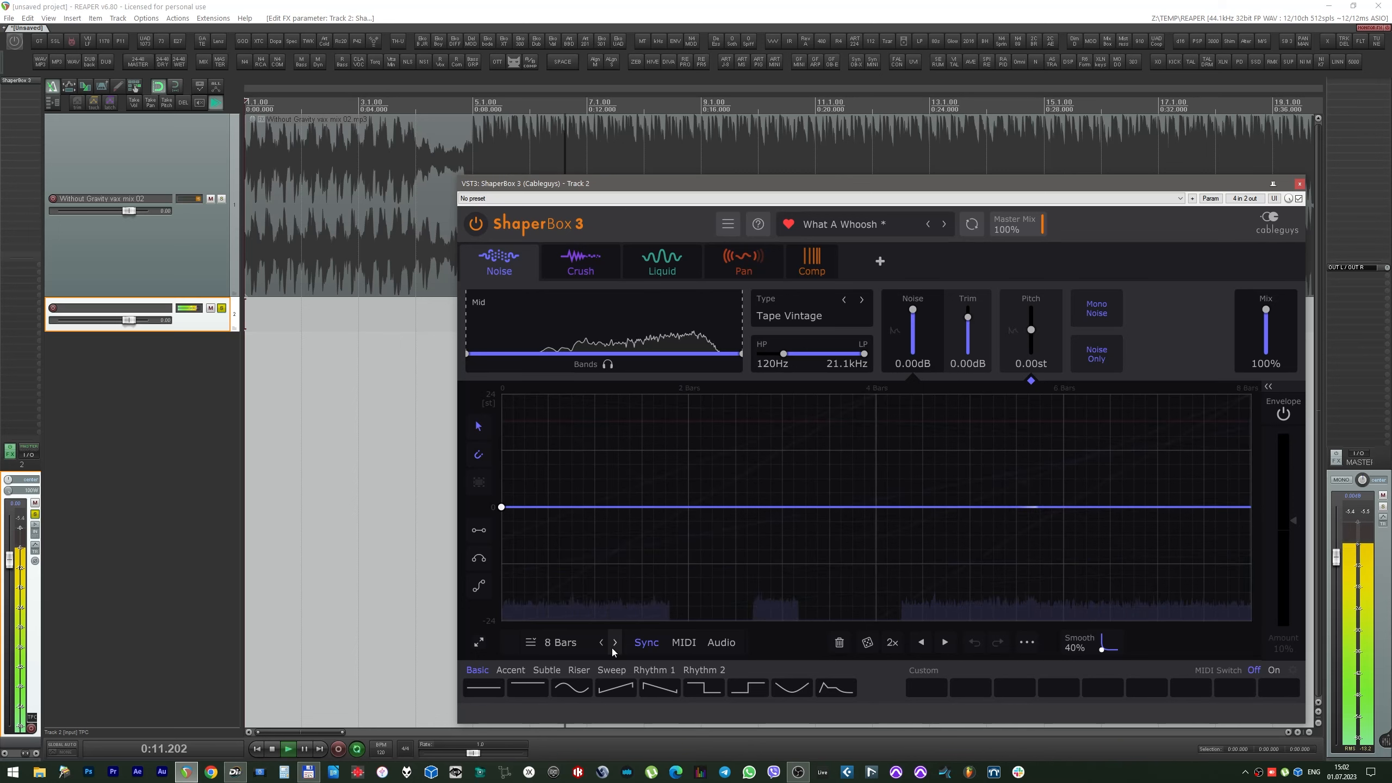
key(space)
key(space)
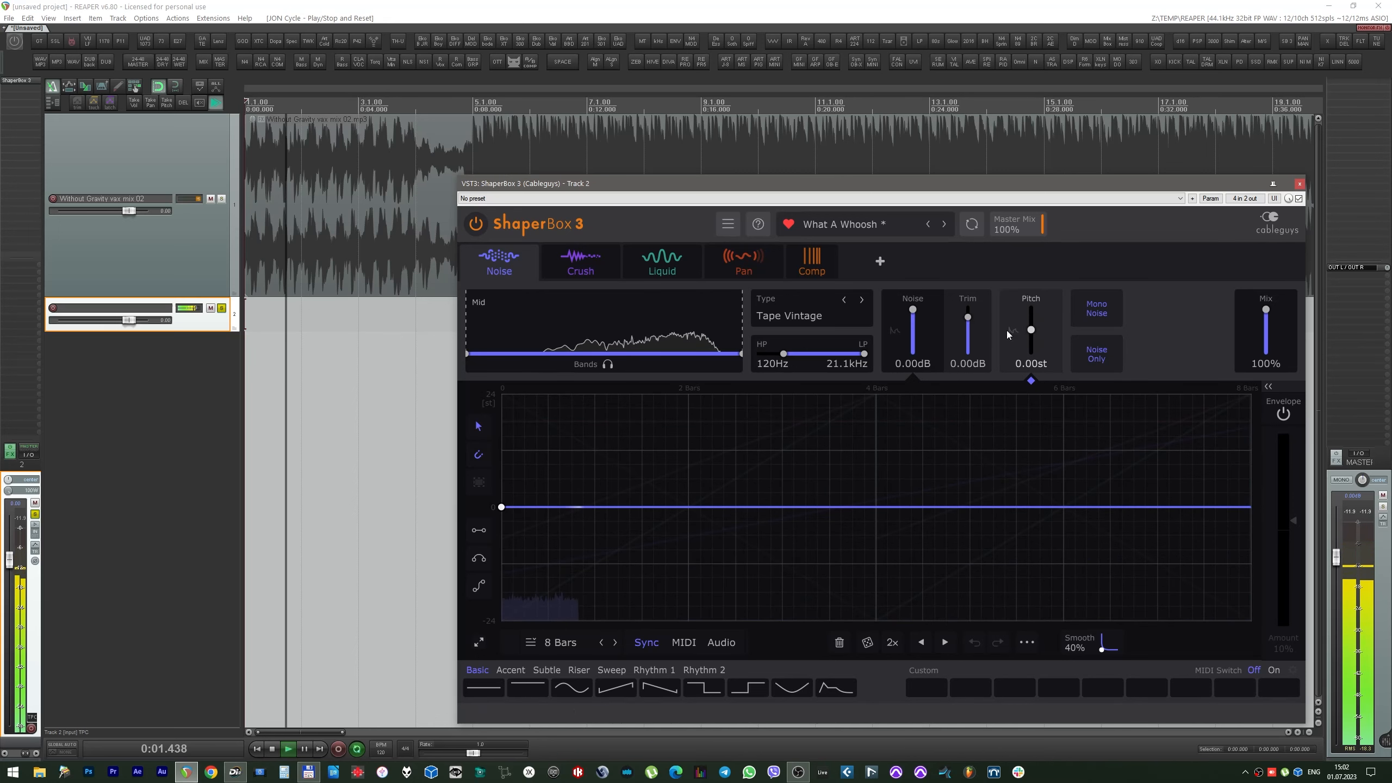
Step: Draw a linear Noise Pitch ramp rising from about -24 to +24 semitones across the 8 bars
click(1239, 506)
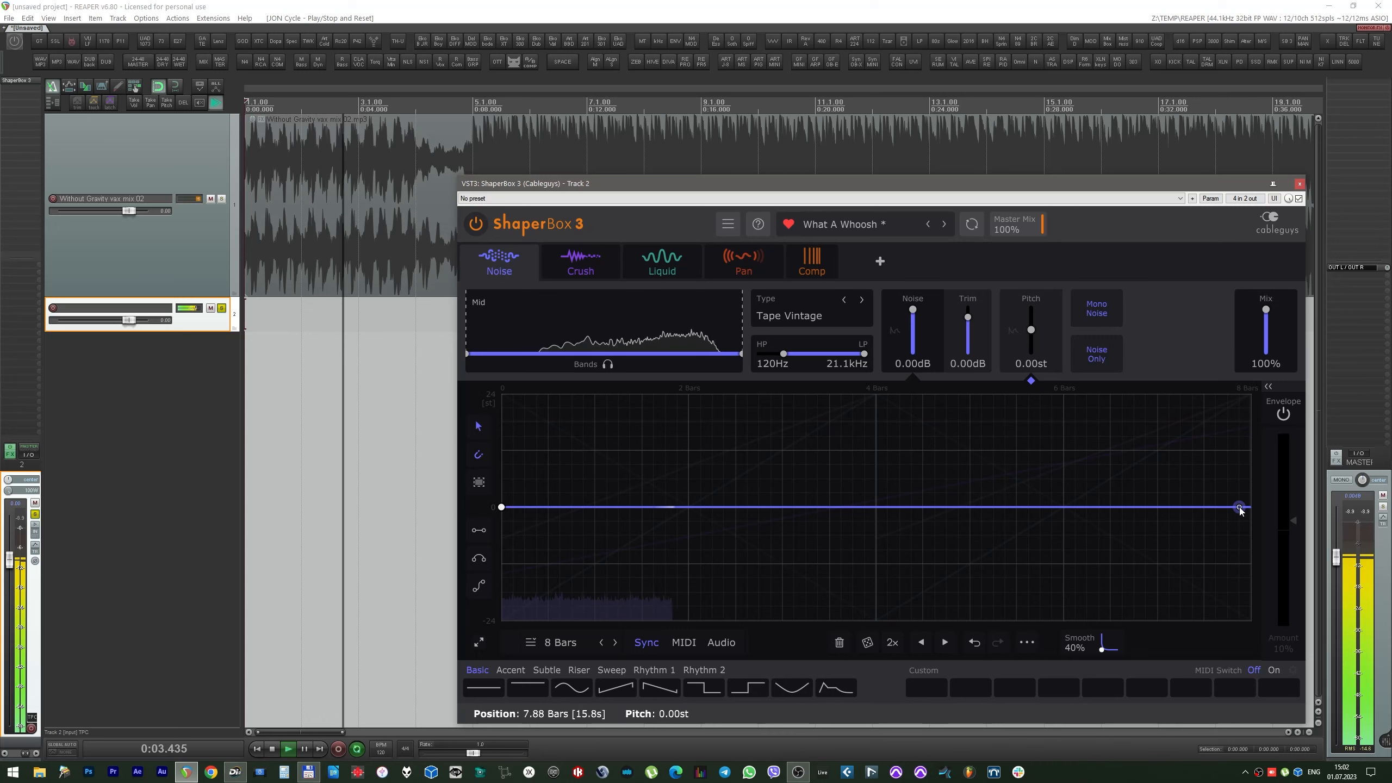
drag(1239, 507, 1250, 393)
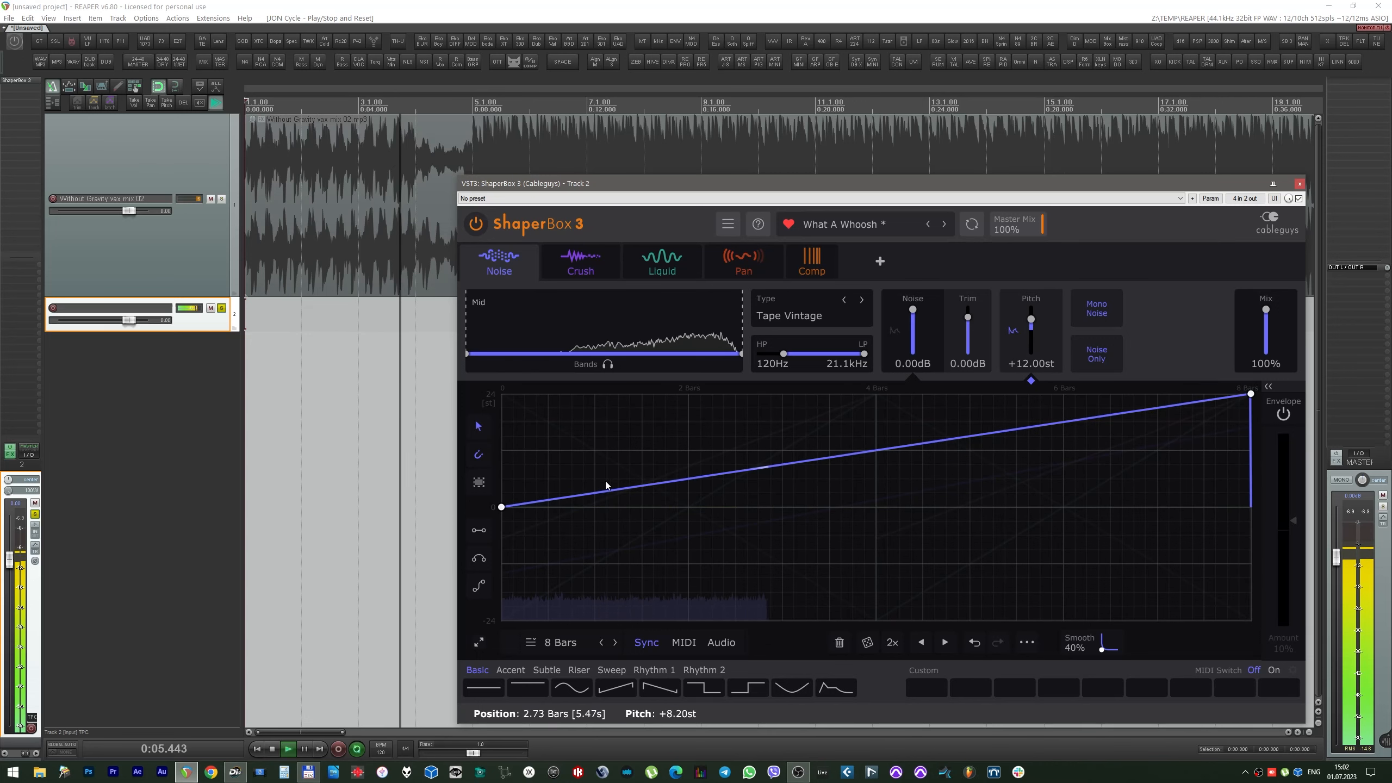
drag(500, 507, 502, 620)
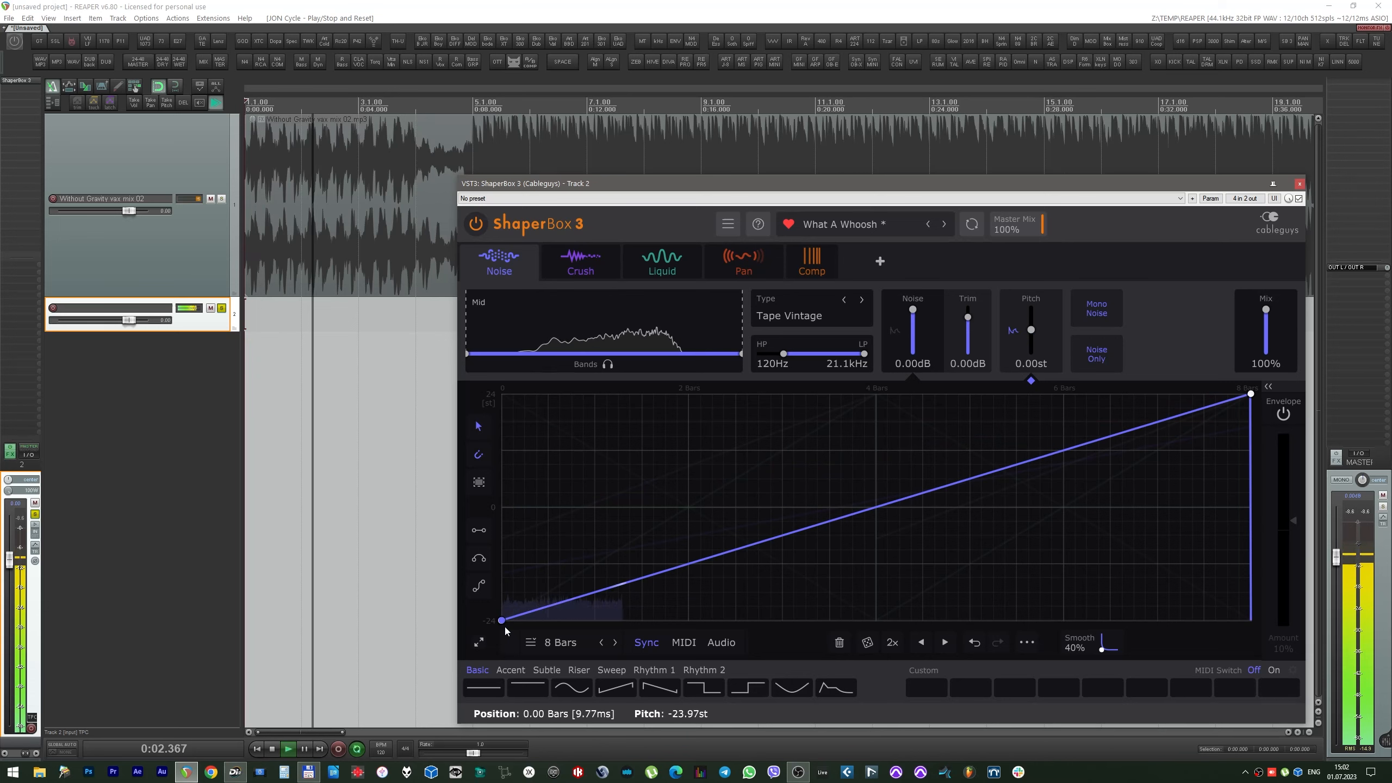
click(558, 603)
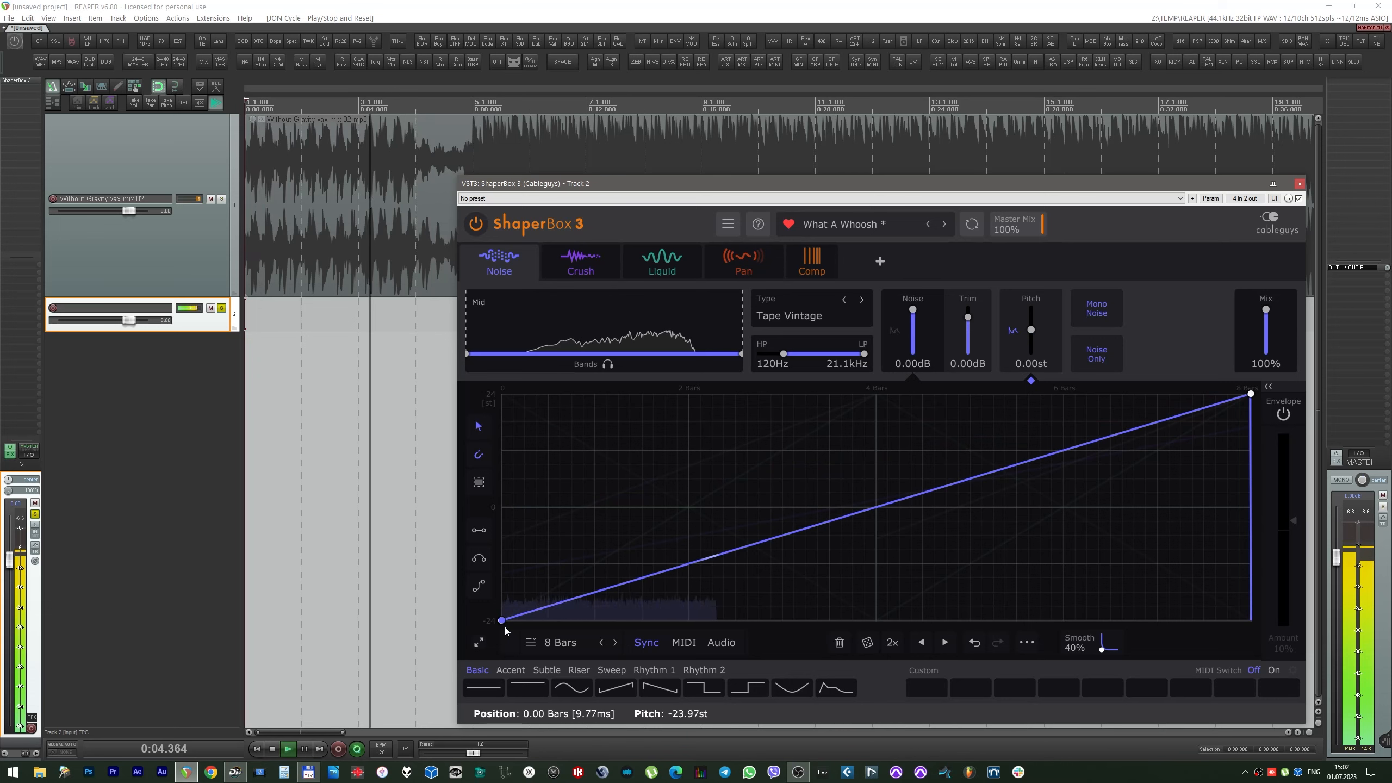
double_click(559, 604)
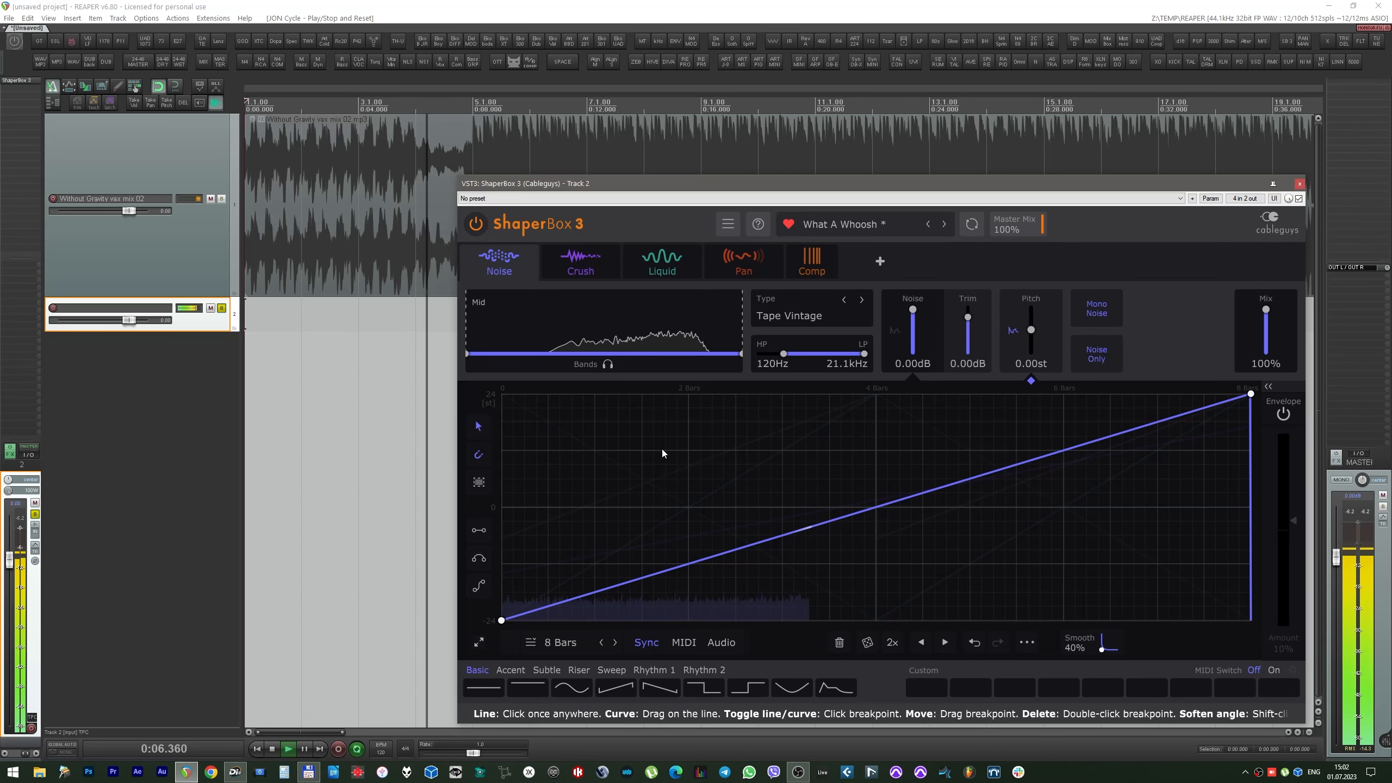
Step: Add a Drive shaper, restart playback, and set Drive to 16% and Grip to 66%
mouse_move(773, 256)
click(874, 262)
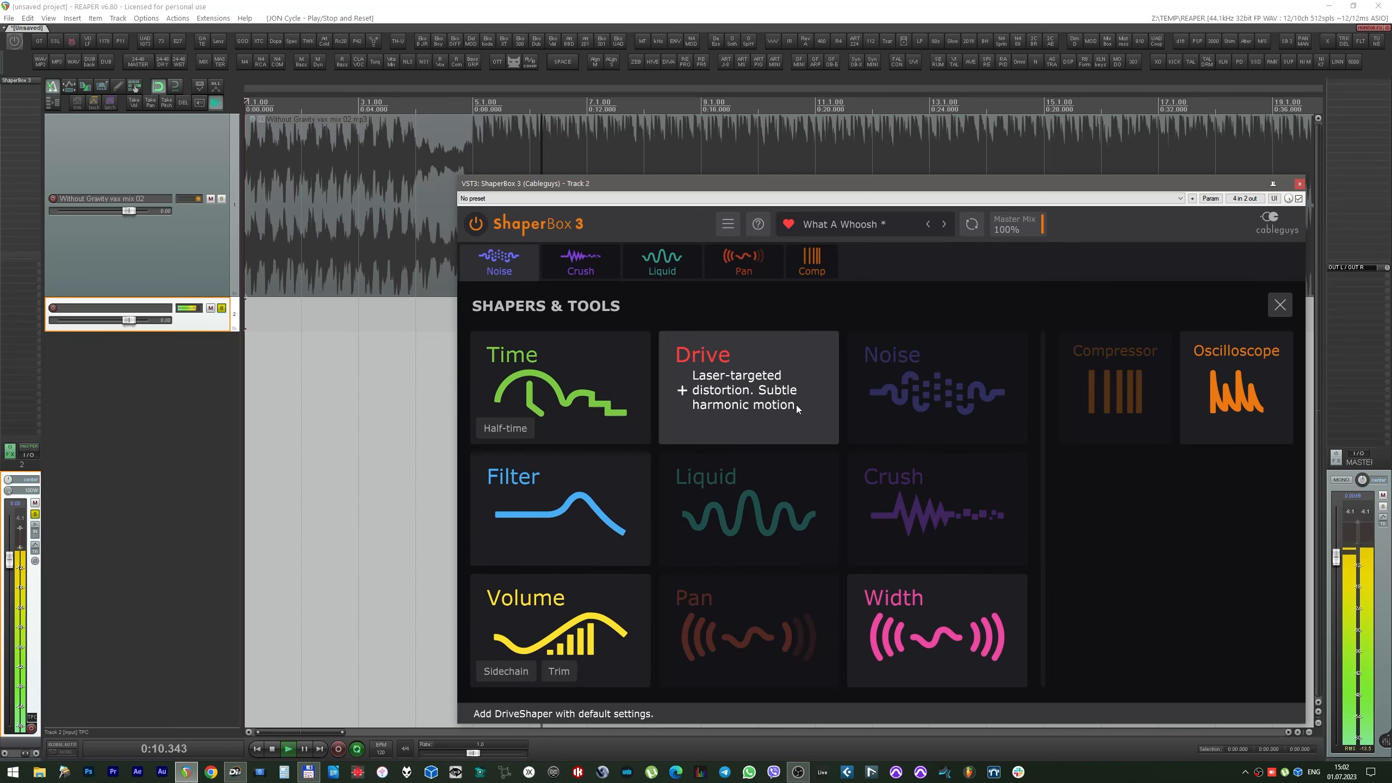
mouse_move(780, 279)
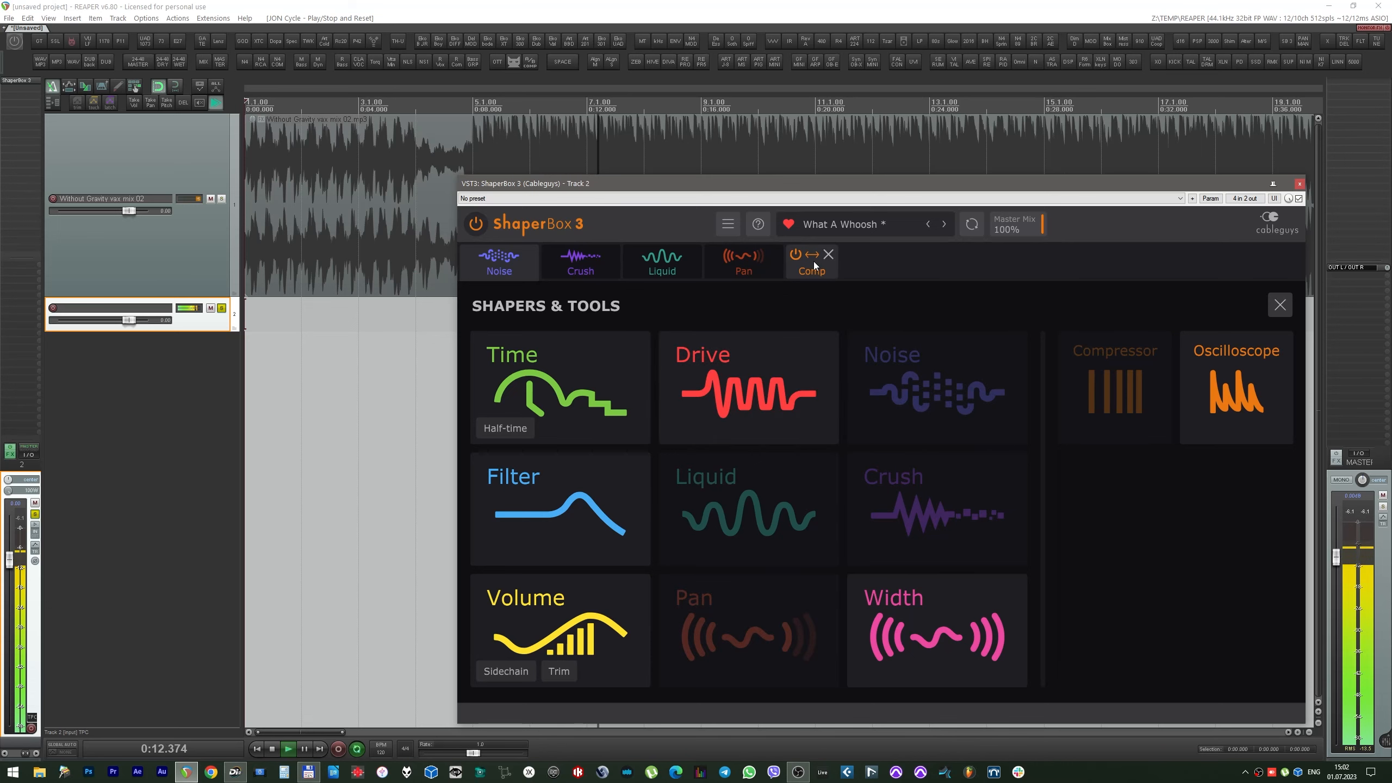
click(762, 361)
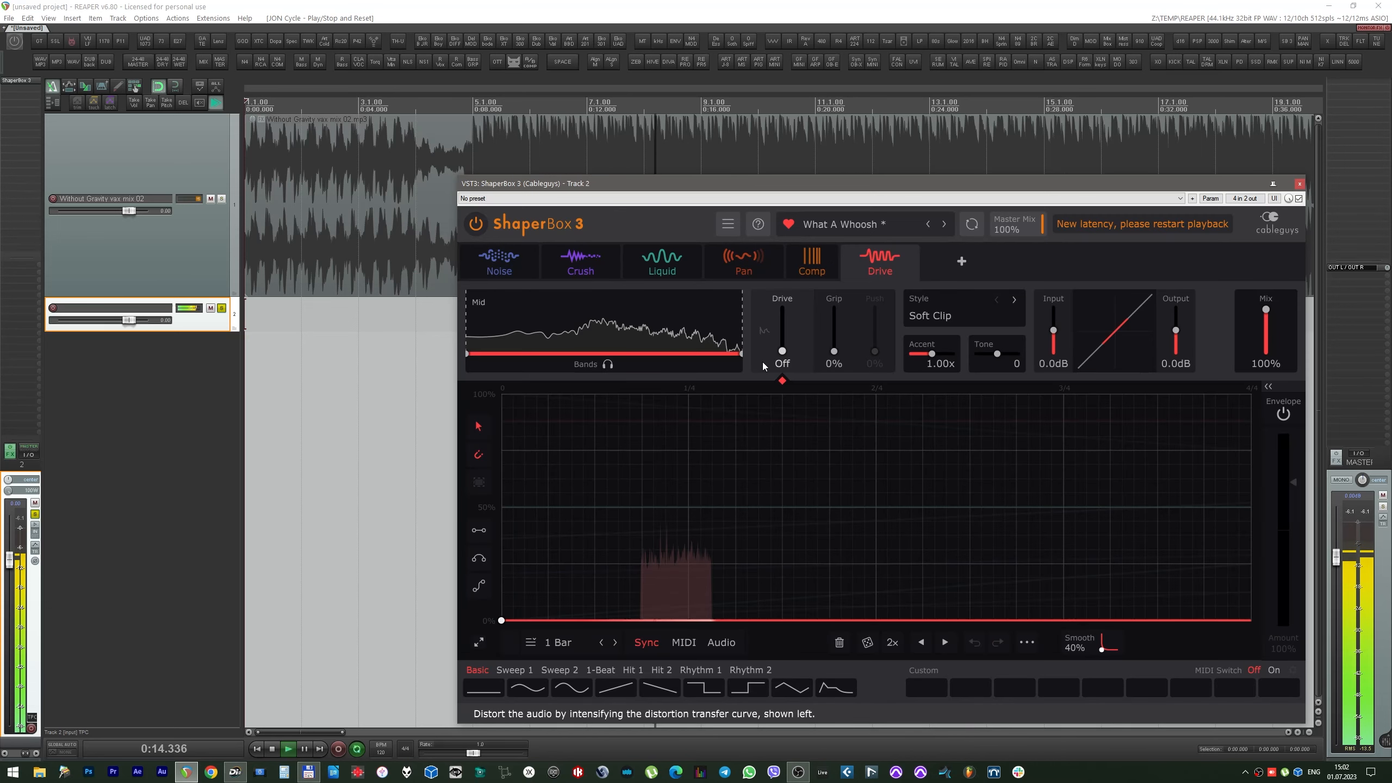
key(space)
key(space)
drag(782, 350, 833, 324)
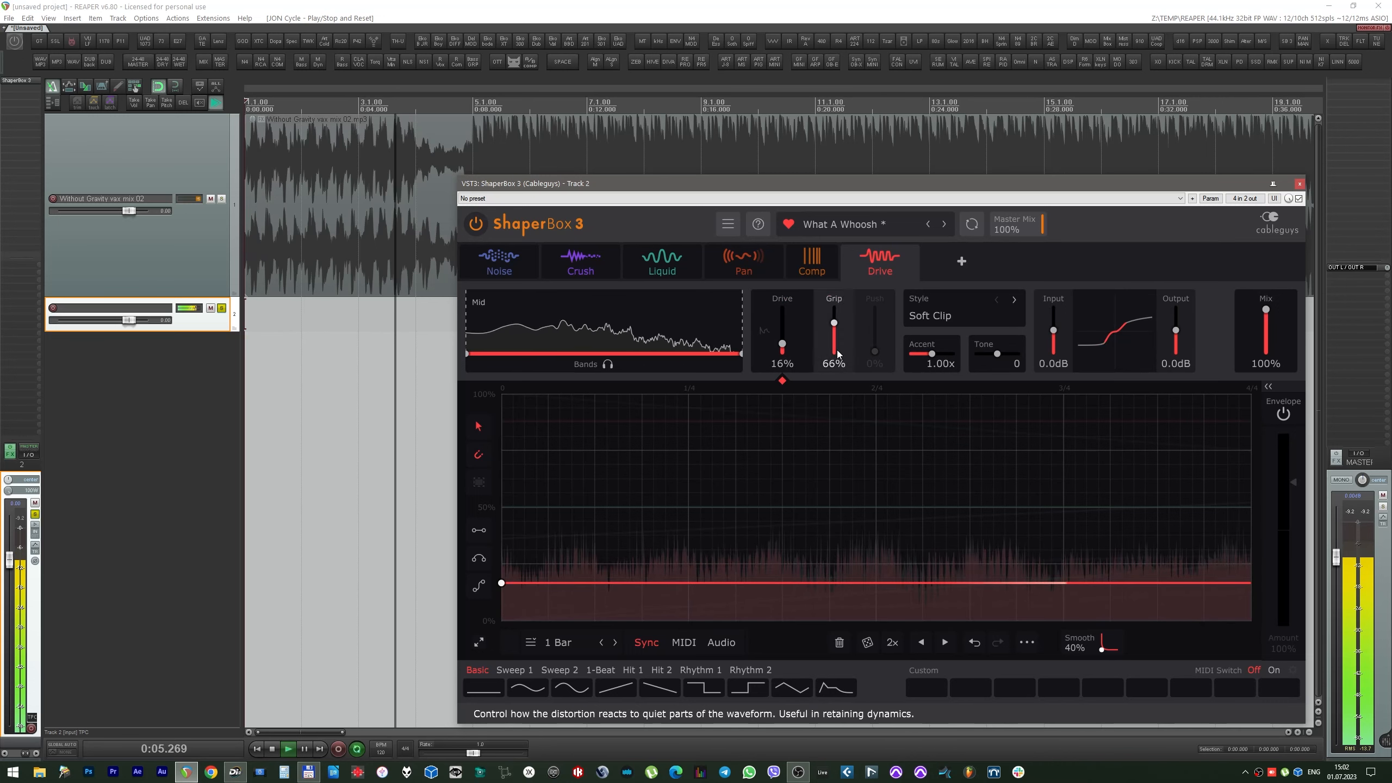
Step: Limit the Drive shaper to frequencies above 412 Hz and reorder the chain so the compressor follows it
drag(467, 353, 585, 354)
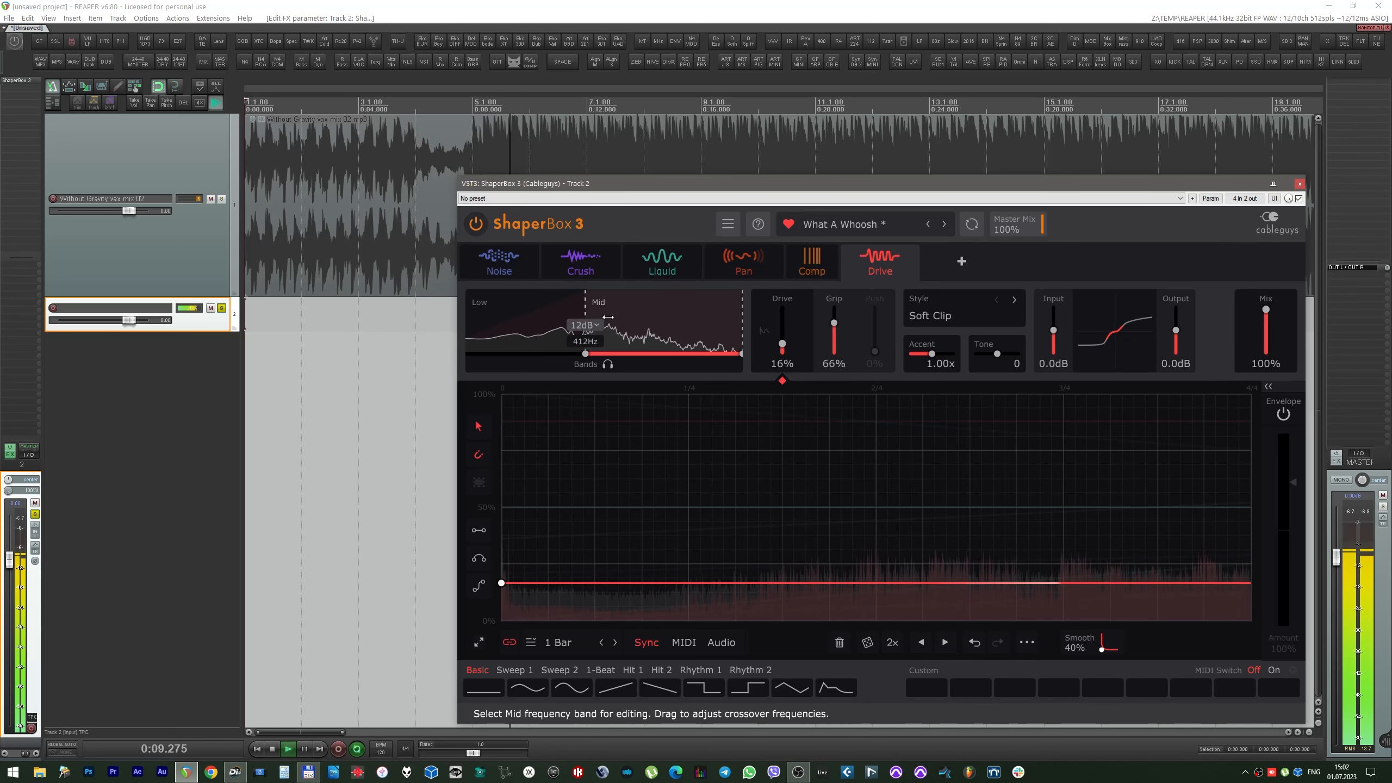
drag(810, 272, 869, 266)
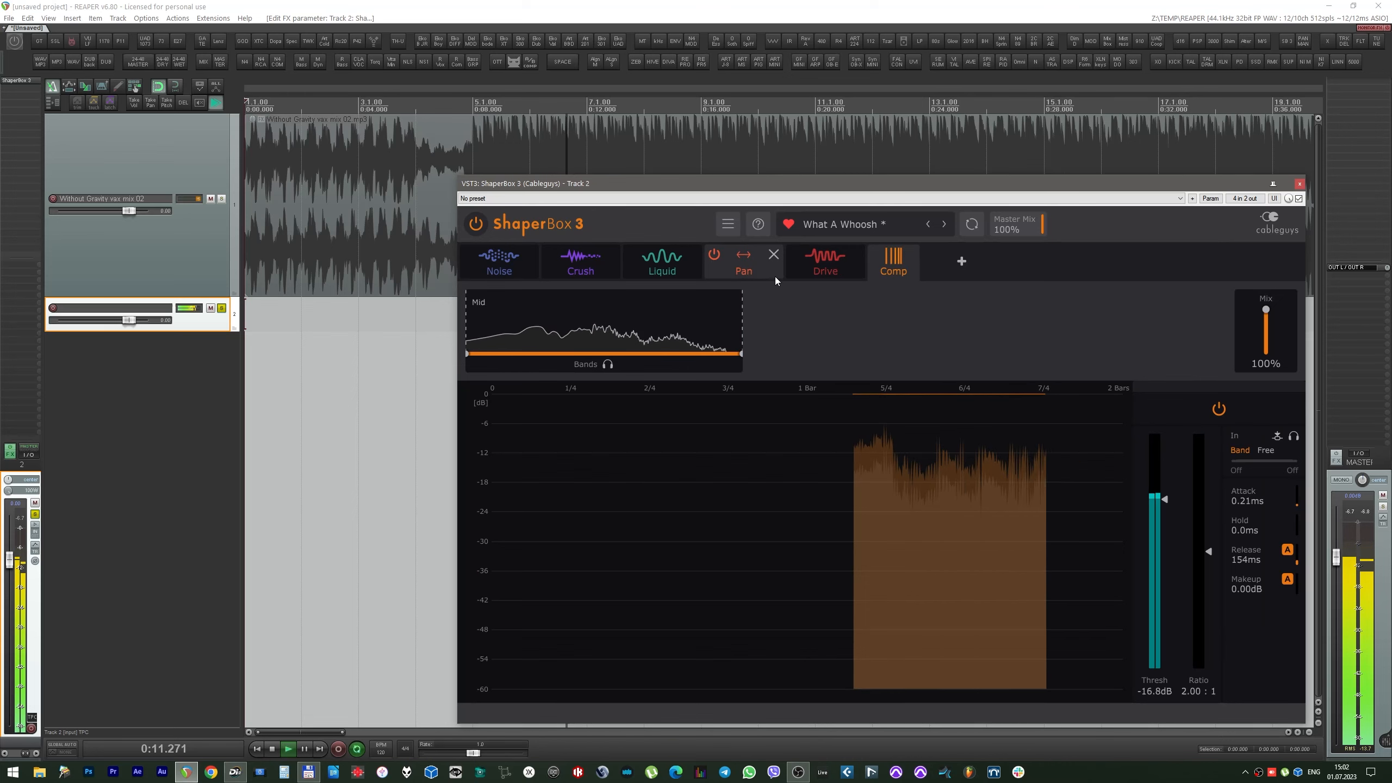
Step: In the Pan shaper, draw a linear pan ramp from full right to full left over 8 bars
click(740, 274)
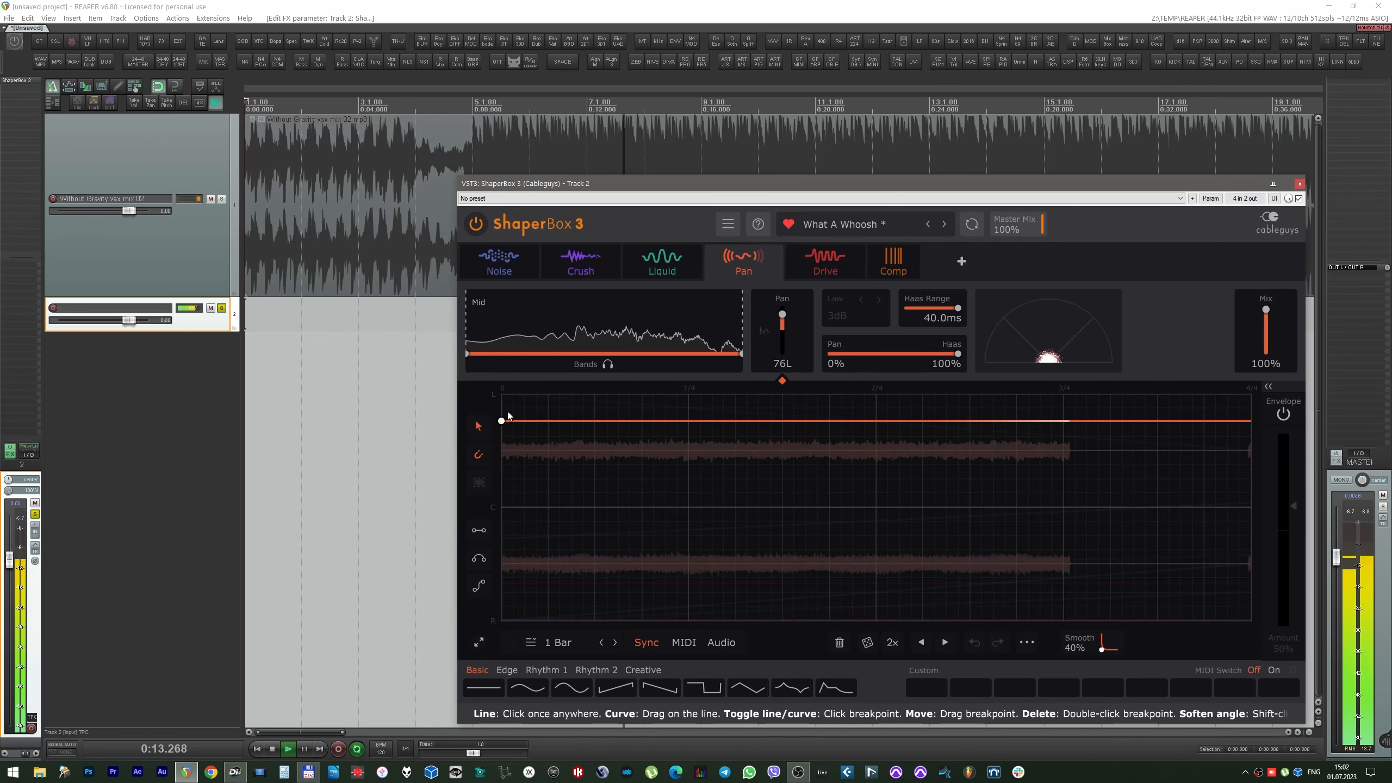
drag(507, 415, 501, 622)
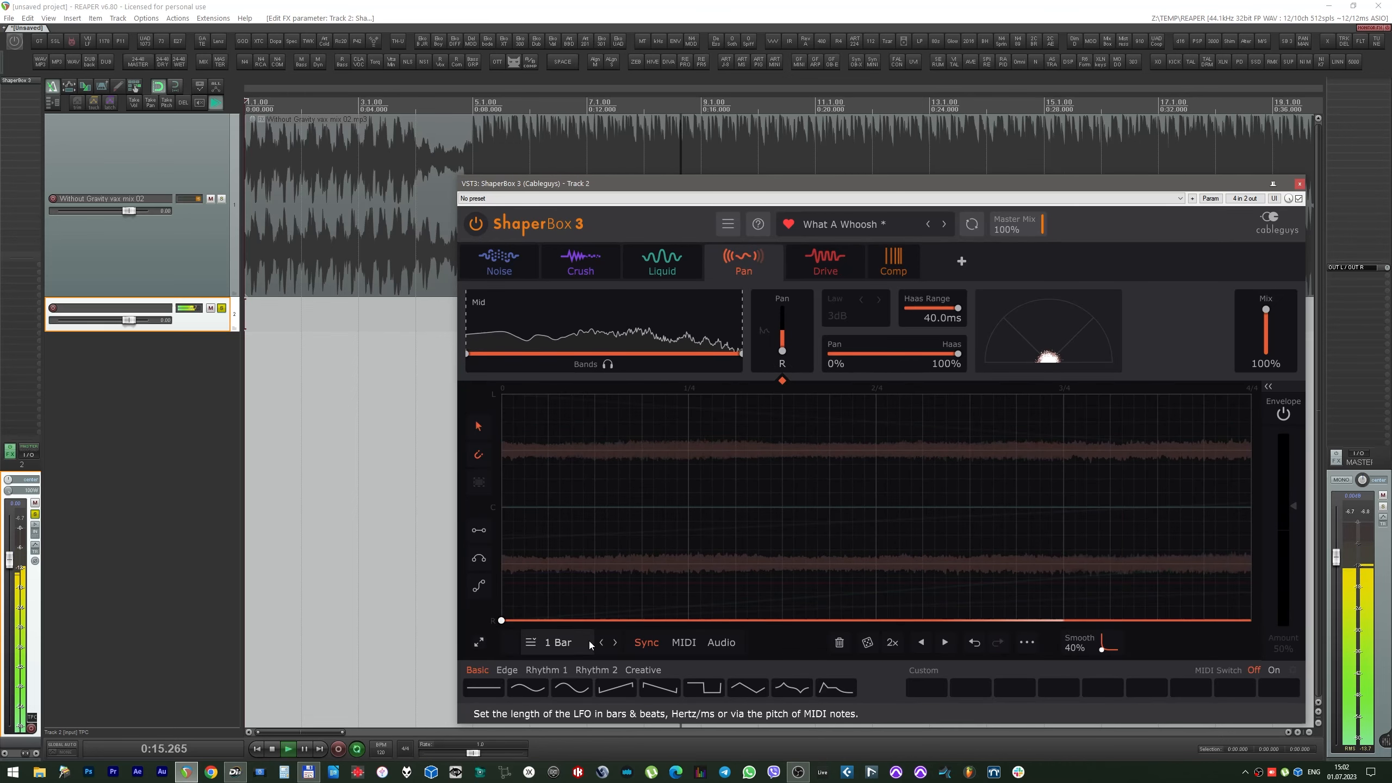
click(601, 644)
click(601, 643)
click(600, 643)
click(601, 643)
click(617, 643)
click(617, 643)
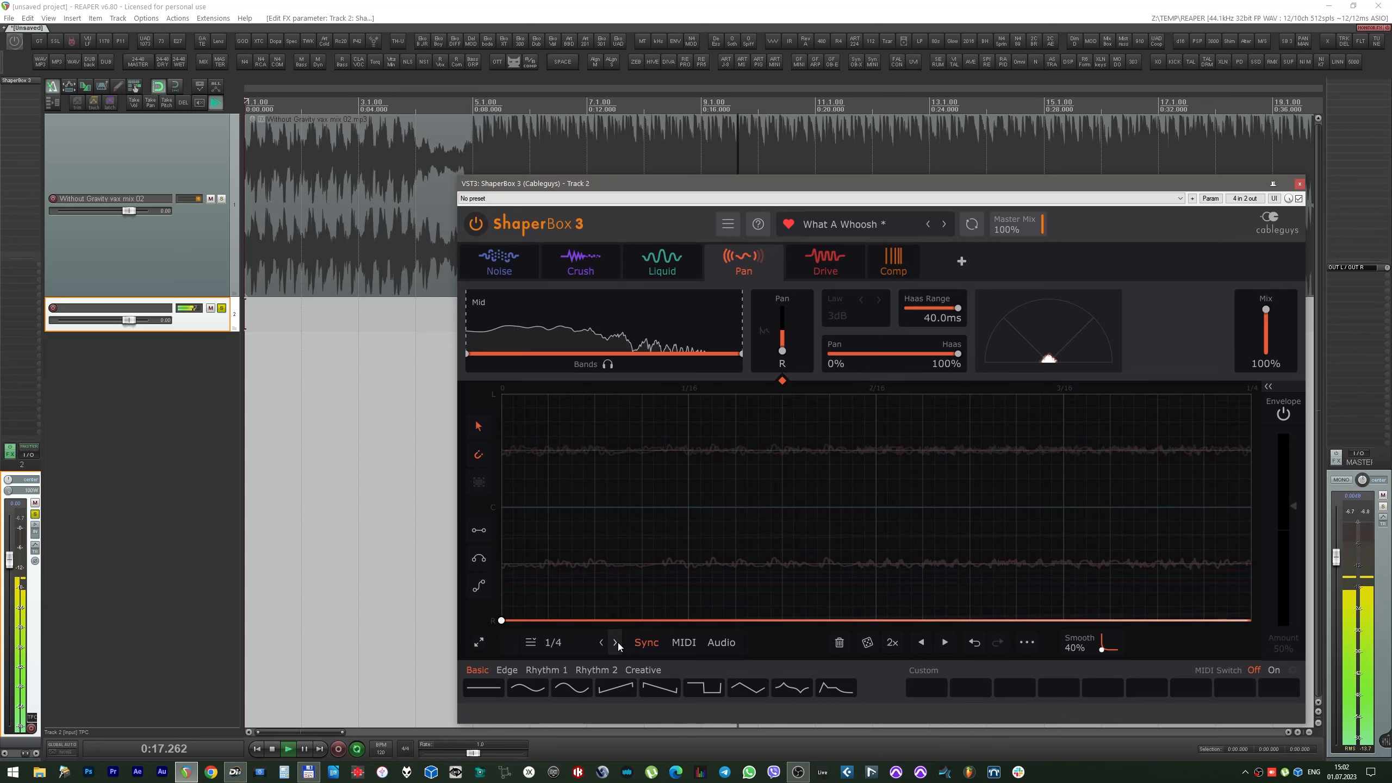
click(616, 643)
click(616, 643)
click(617, 643)
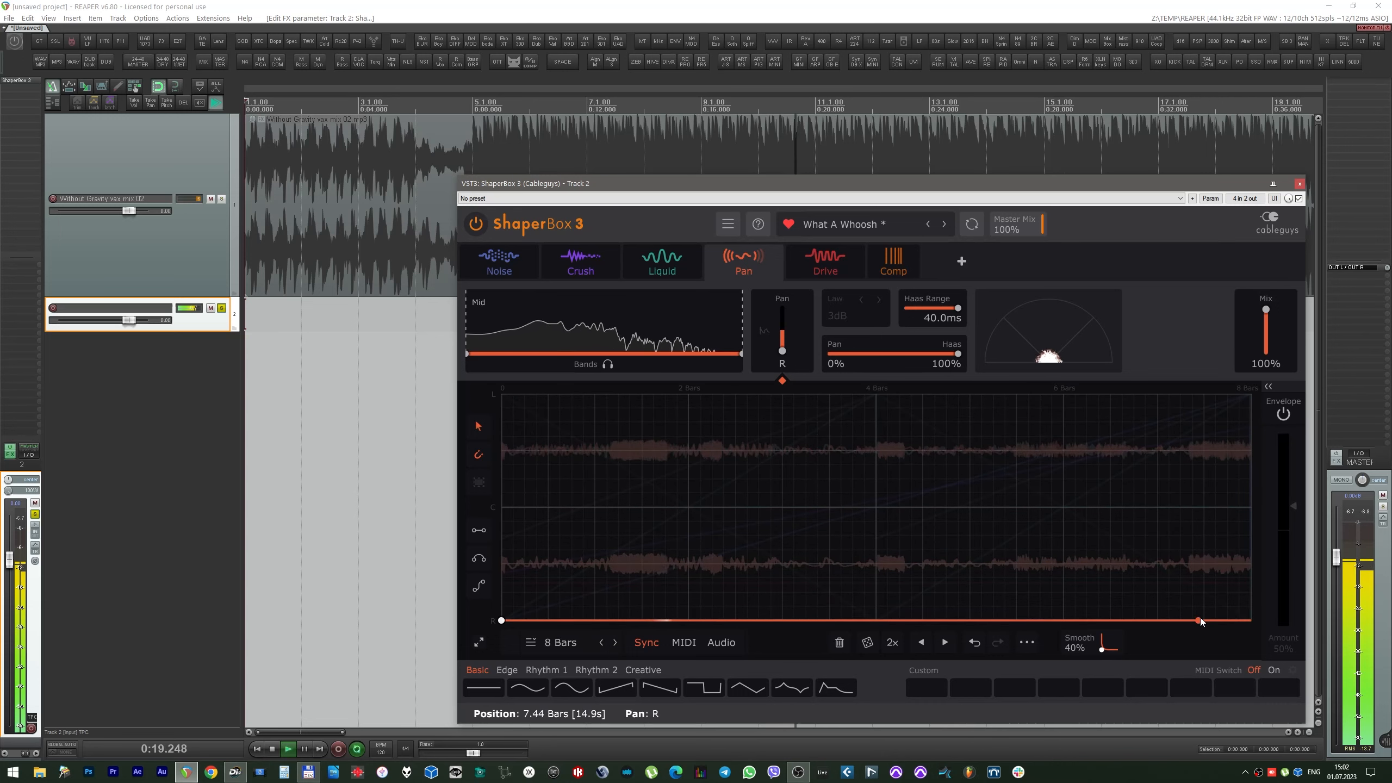
drag(1205, 620, 1251, 395)
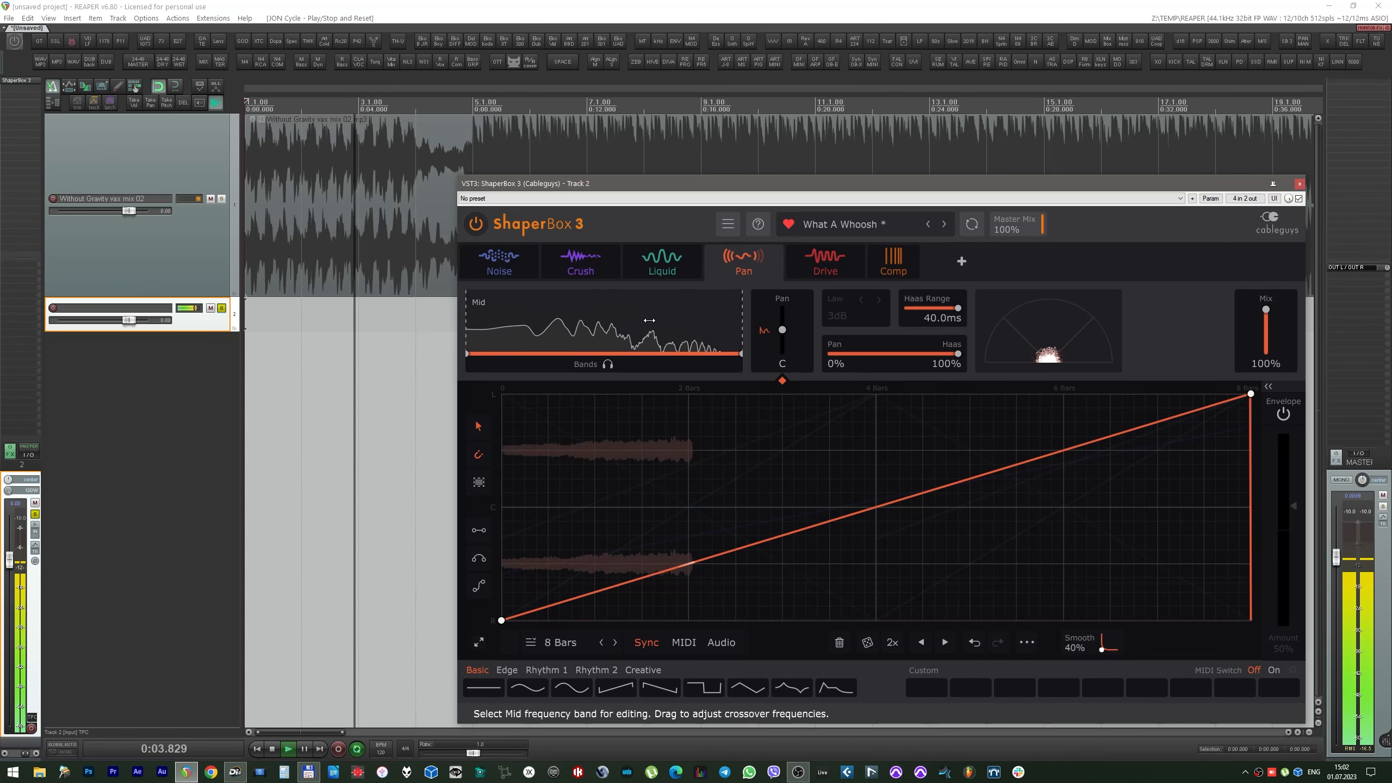
Step: Set the Stereo amount of the Liquid shaper's Low band to 21.6 and return to the Crush shaper
click(671, 276)
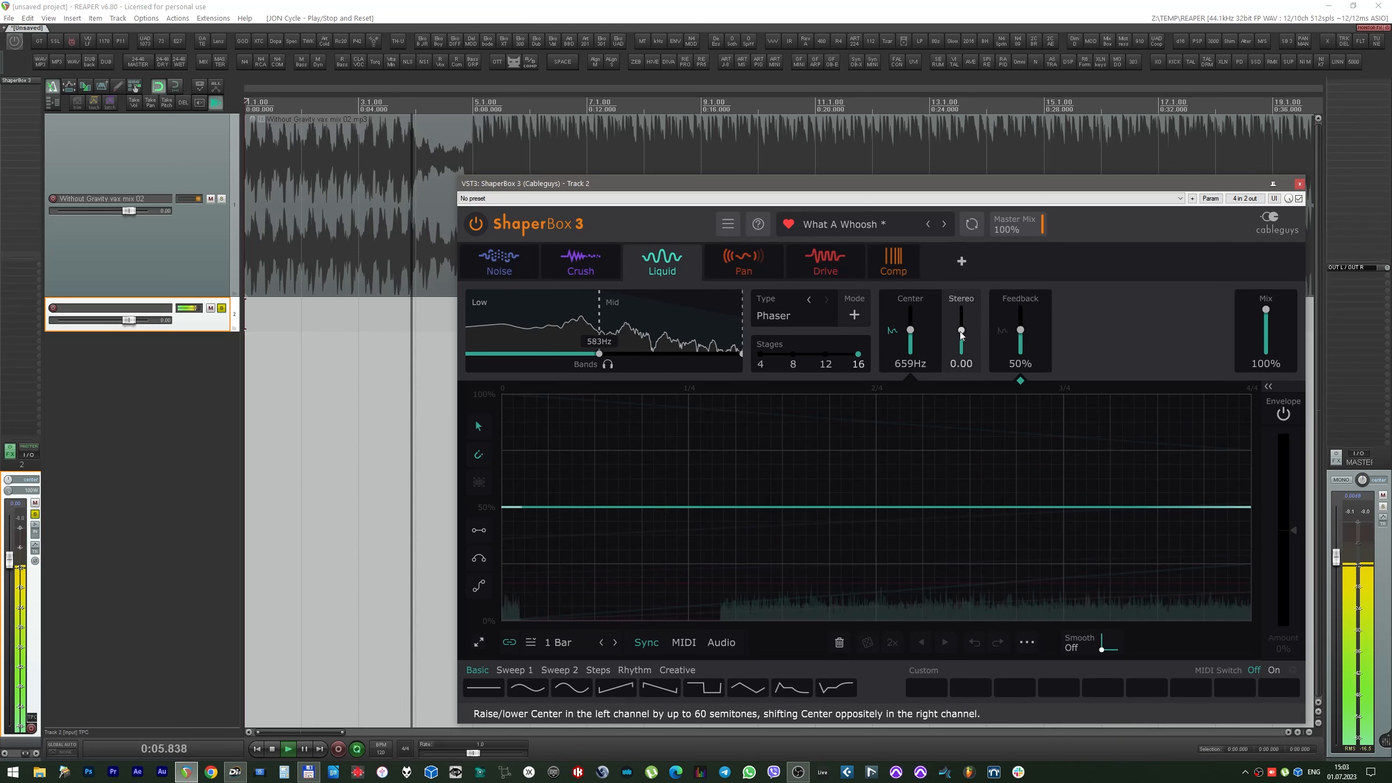
drag(961, 332, 961, 338)
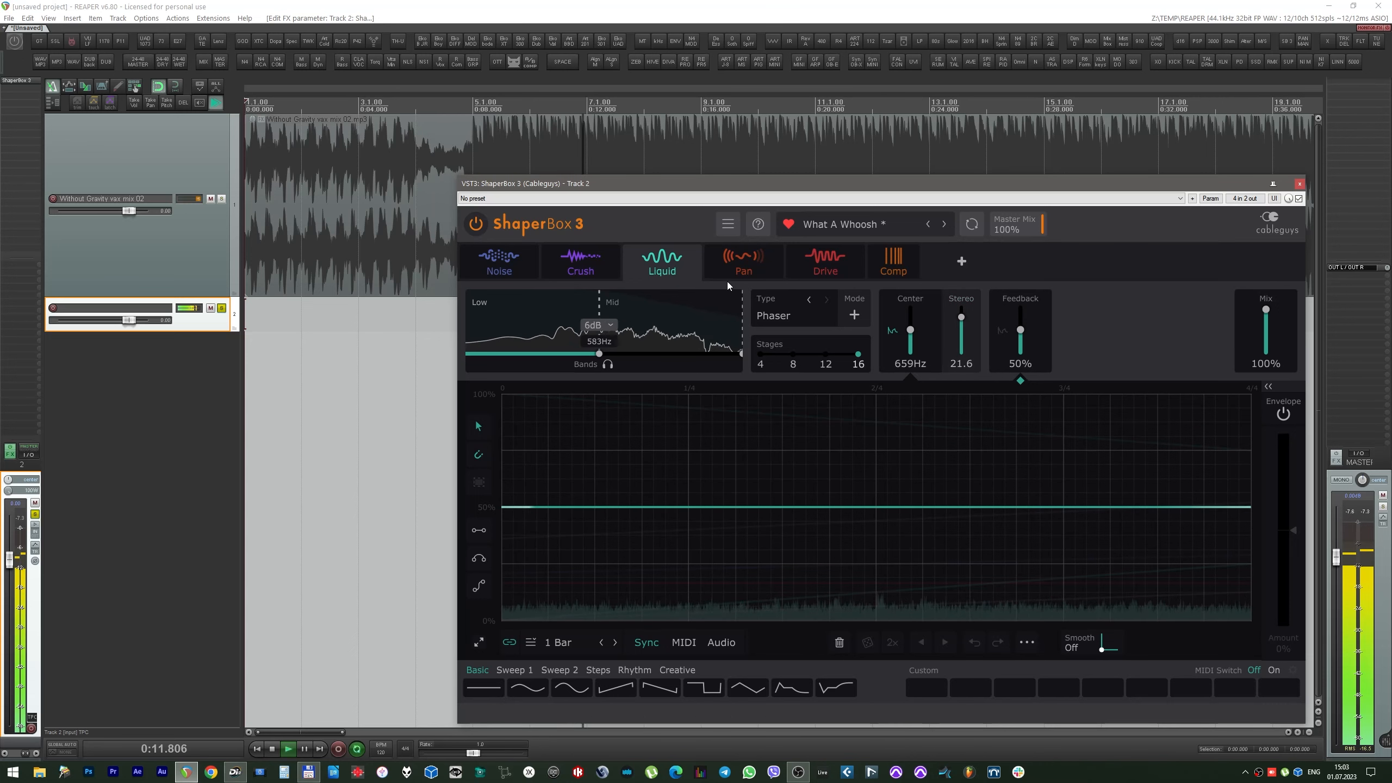
click(598, 278)
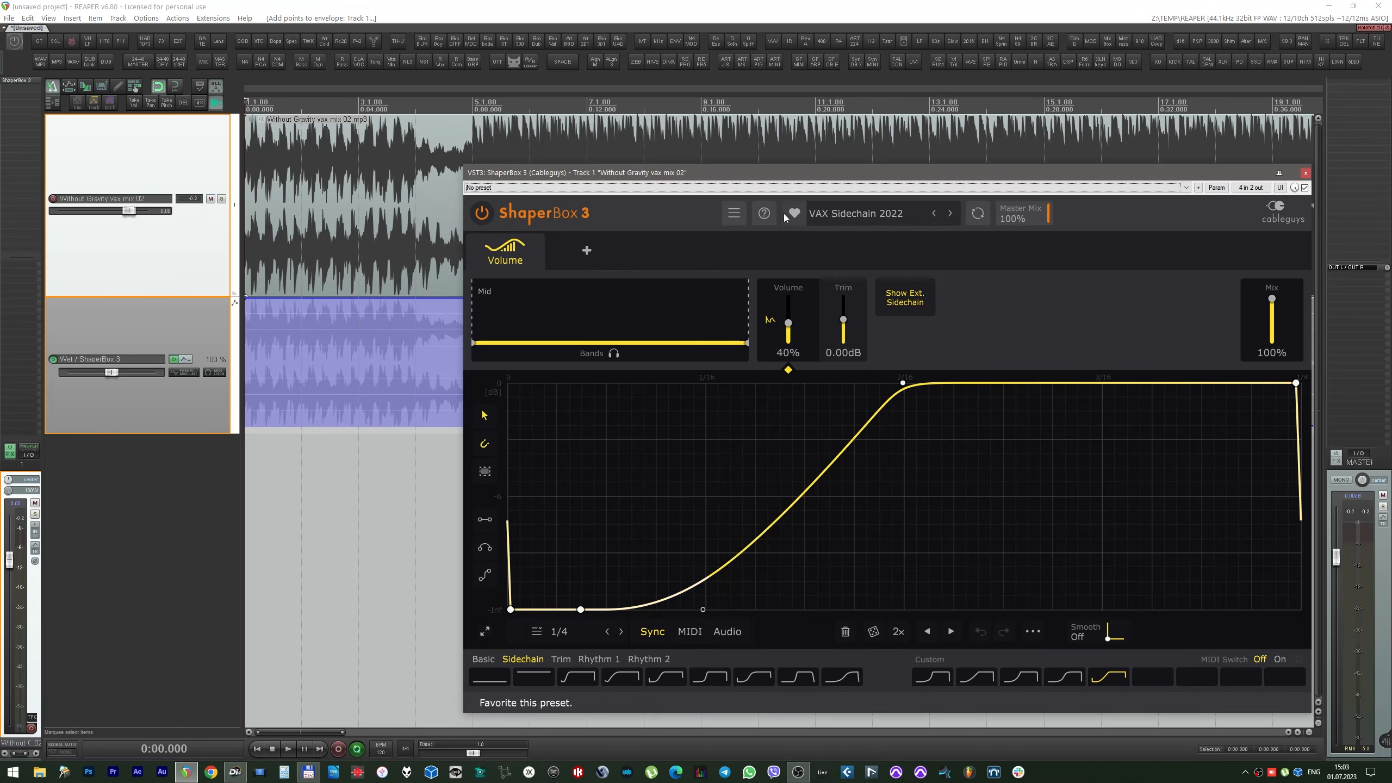
Step: On Track 1's ShaperBox, filter the Builds presets to favorites, load Shakey Build and start playback
click(831, 217)
click(752, 340)
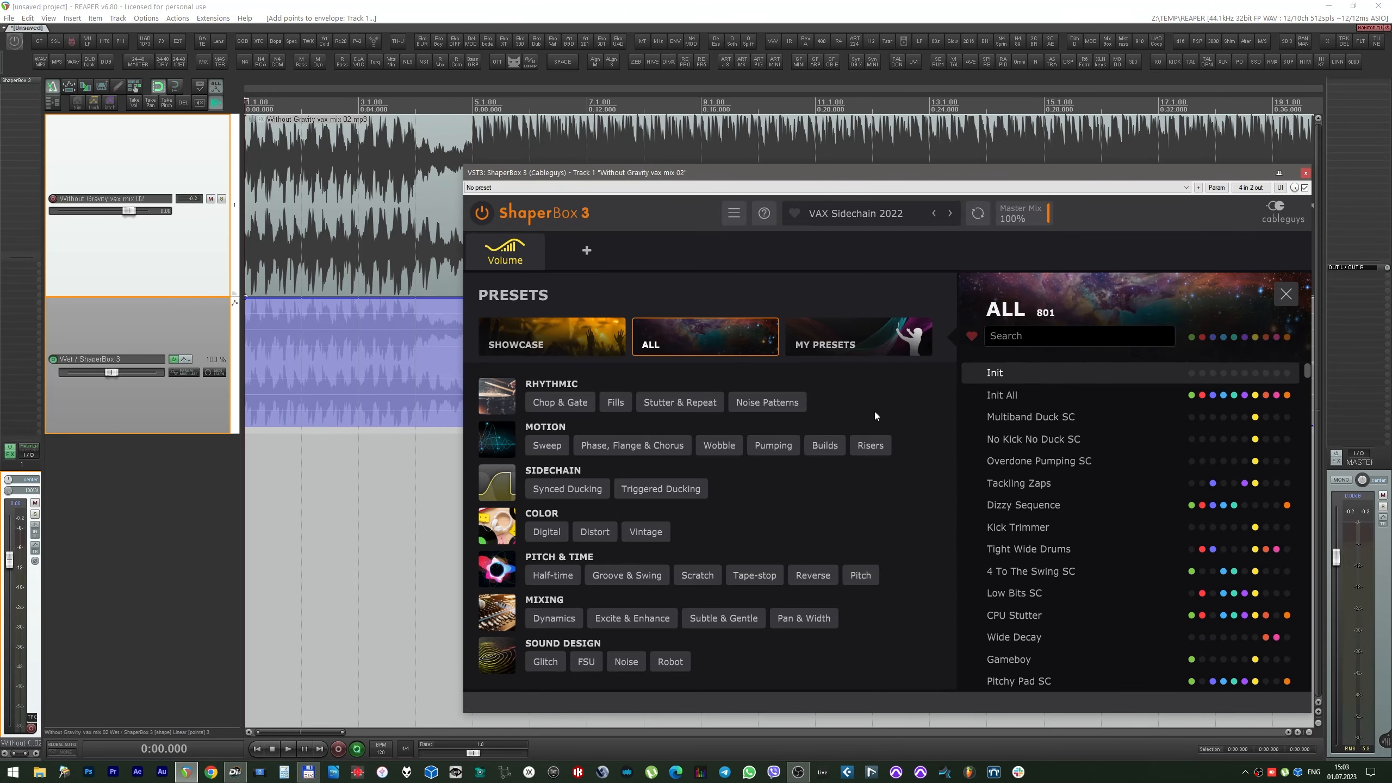
click(833, 446)
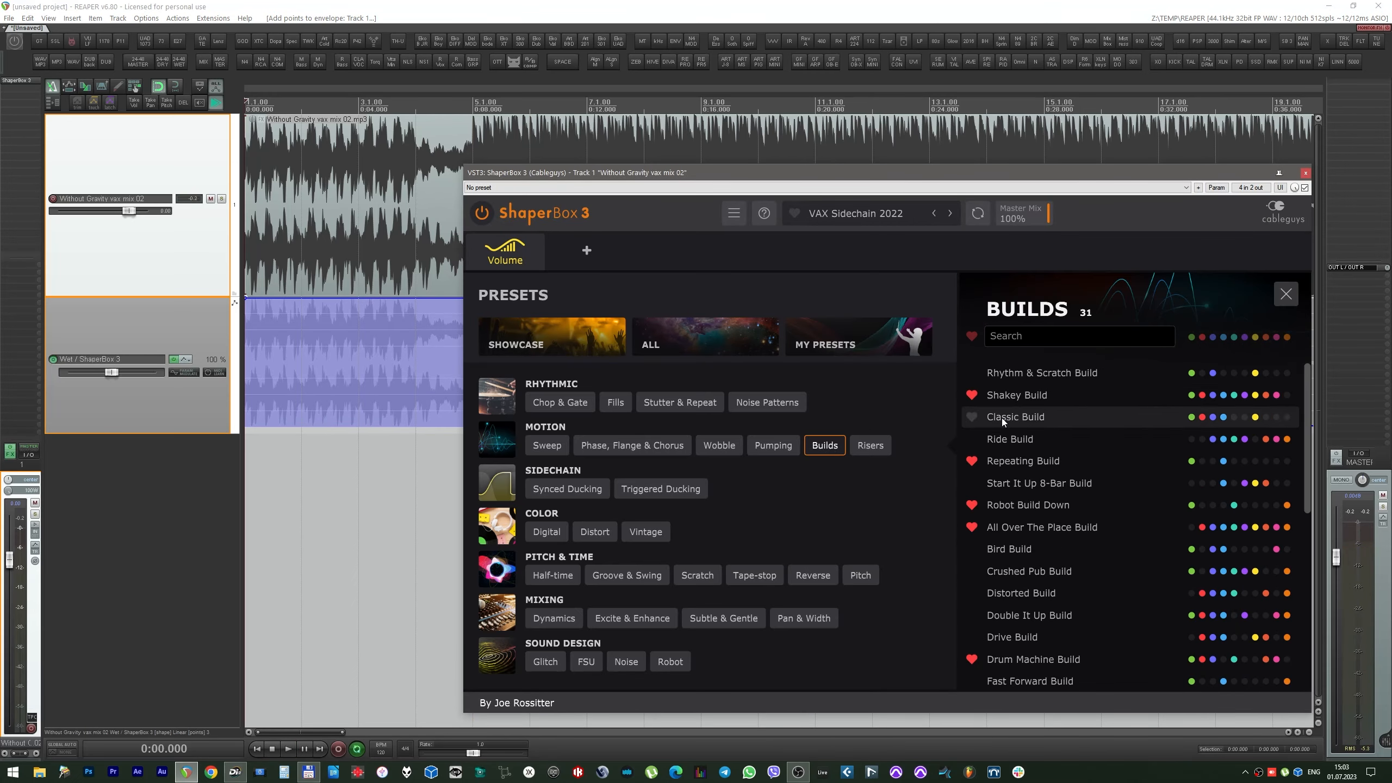
click(972, 335)
click(998, 376)
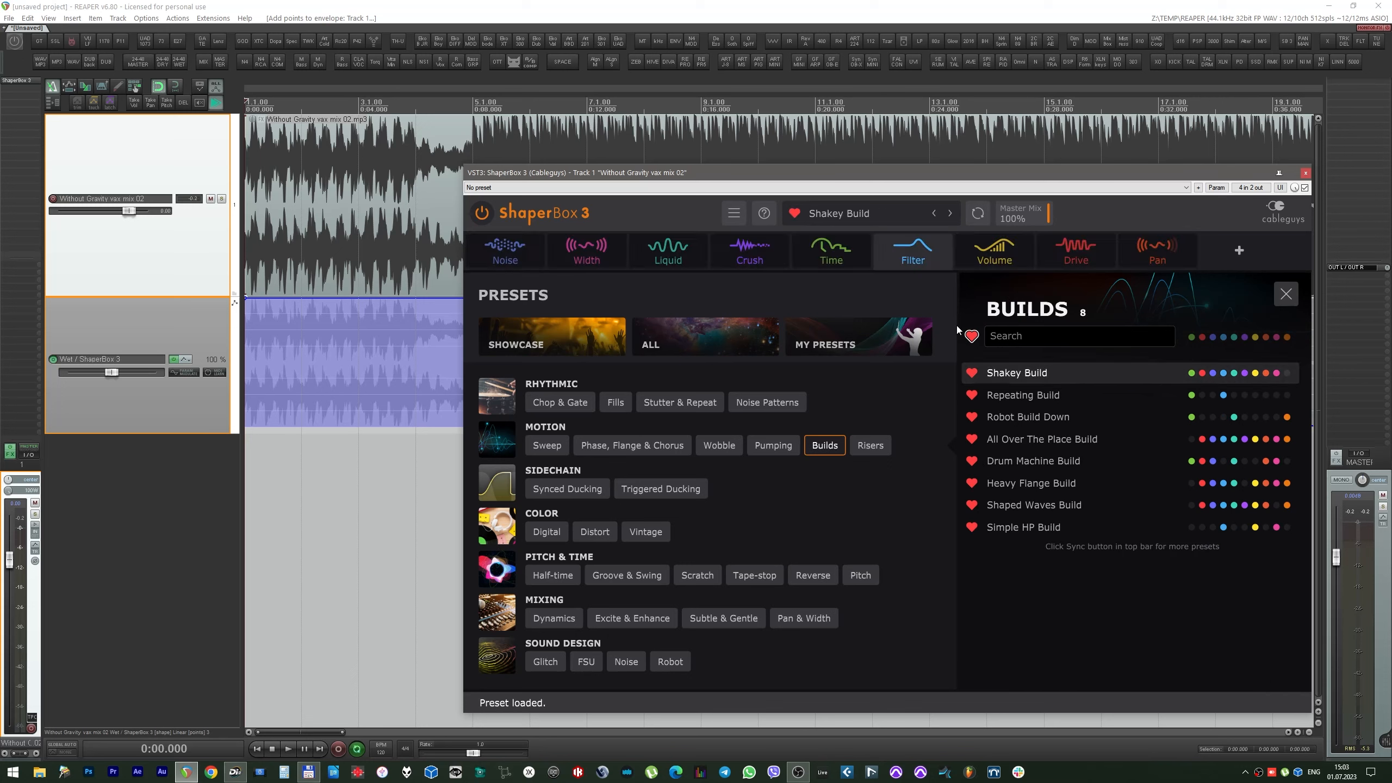
key(space)
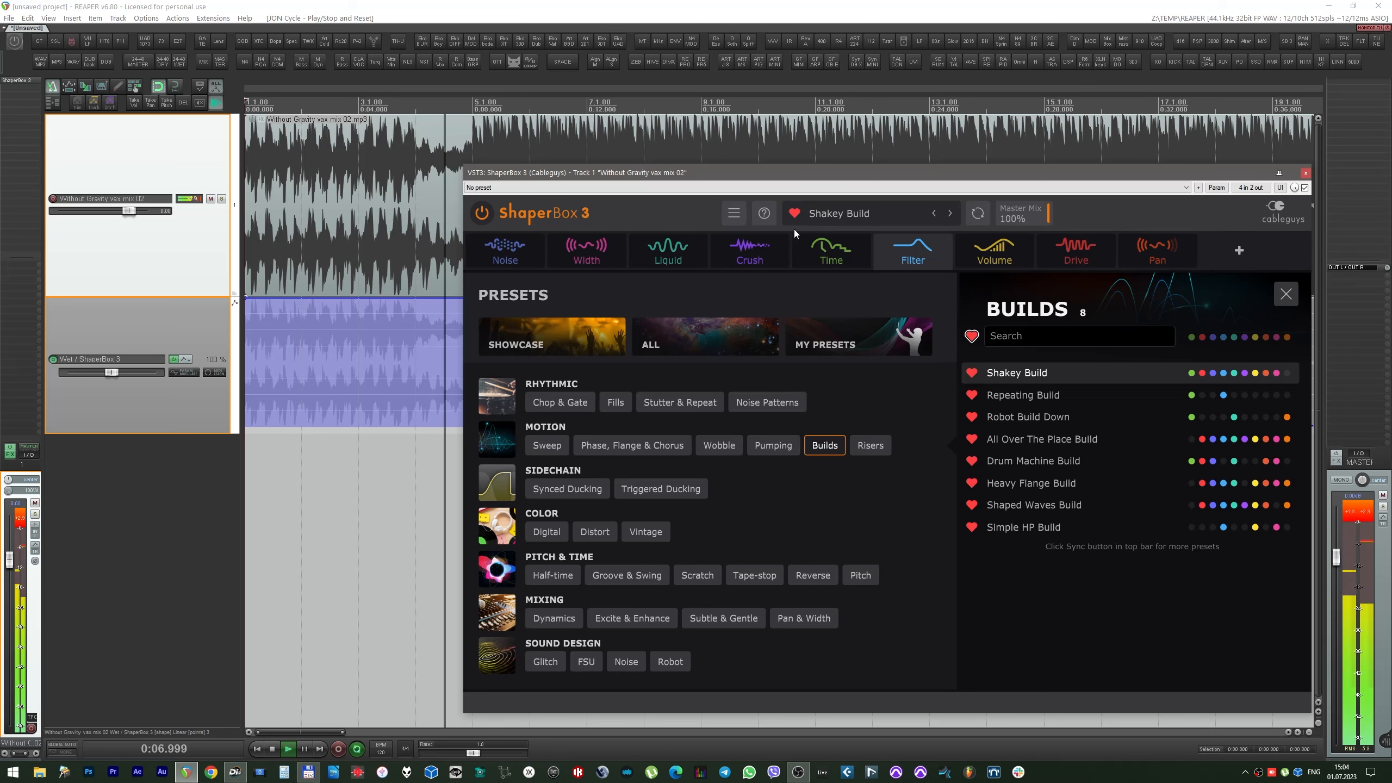
Step: Leave the preset browser, load Repeating Build and shorten its Time shaper's length by two settings during playback
click(823, 219)
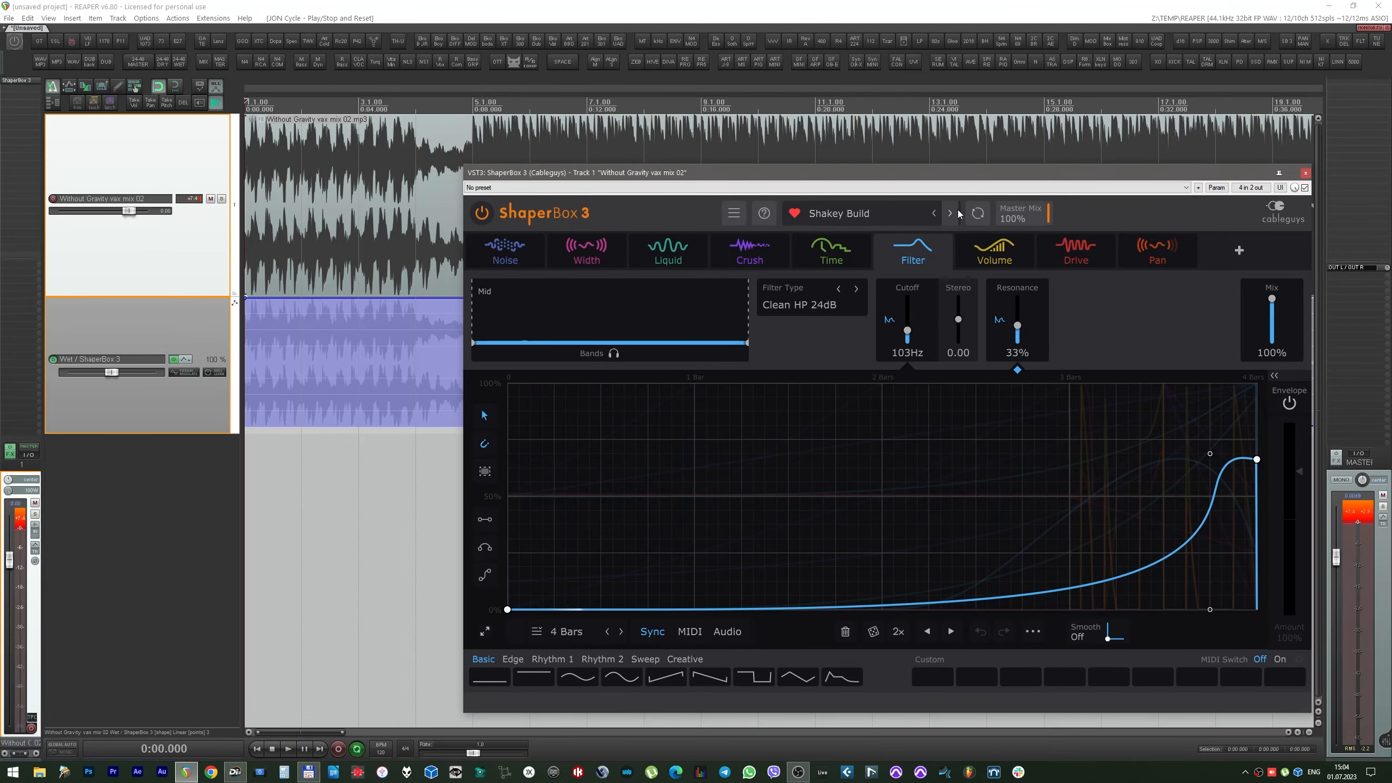
click(952, 213)
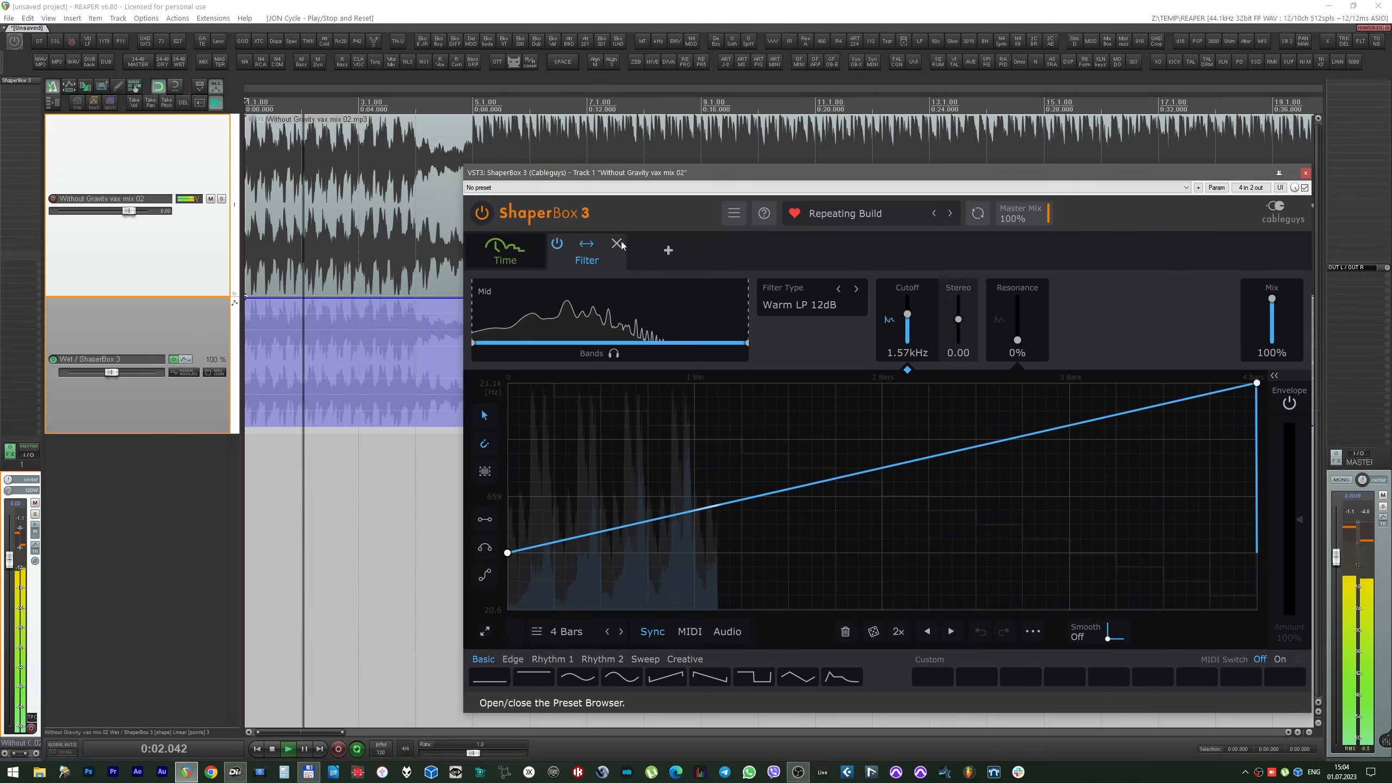
mouse_move(501, 253)
click(502, 252)
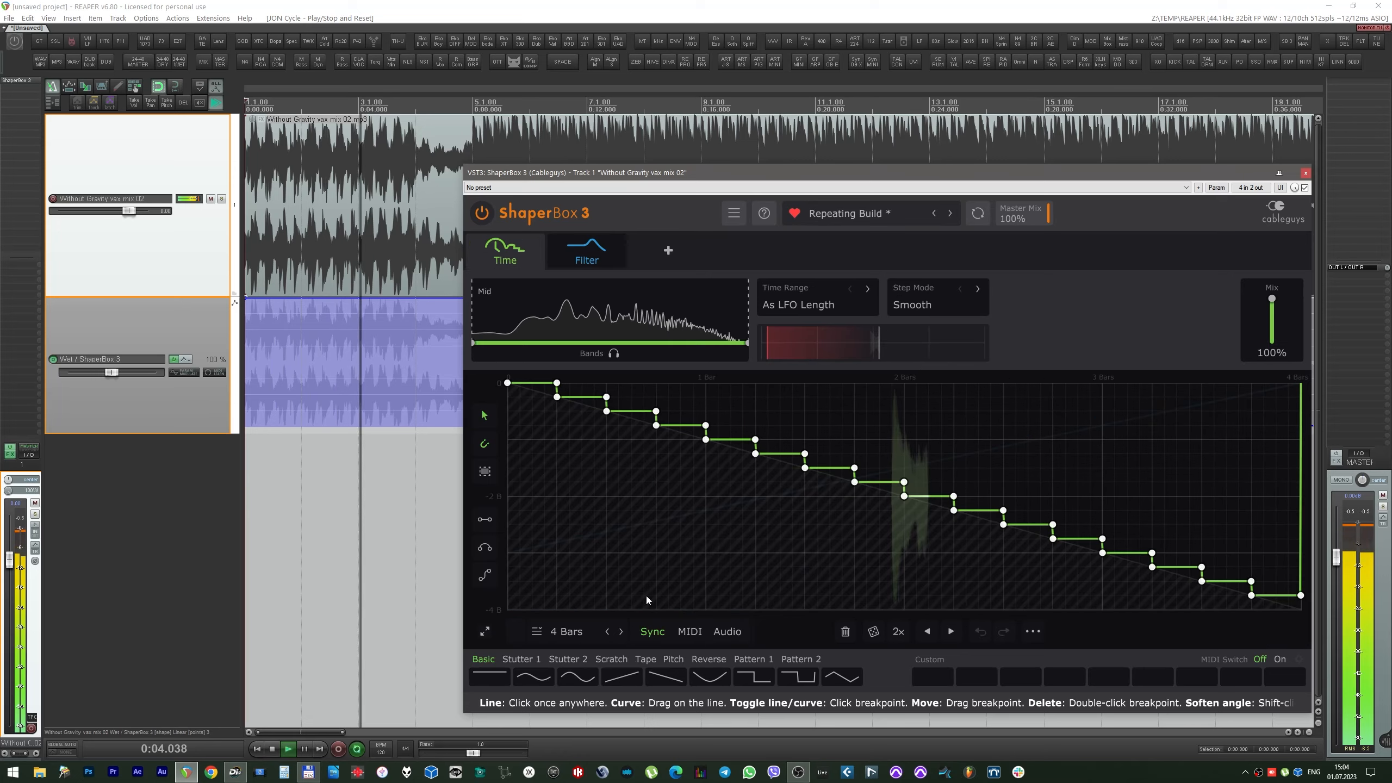
click(608, 632)
click(608, 631)
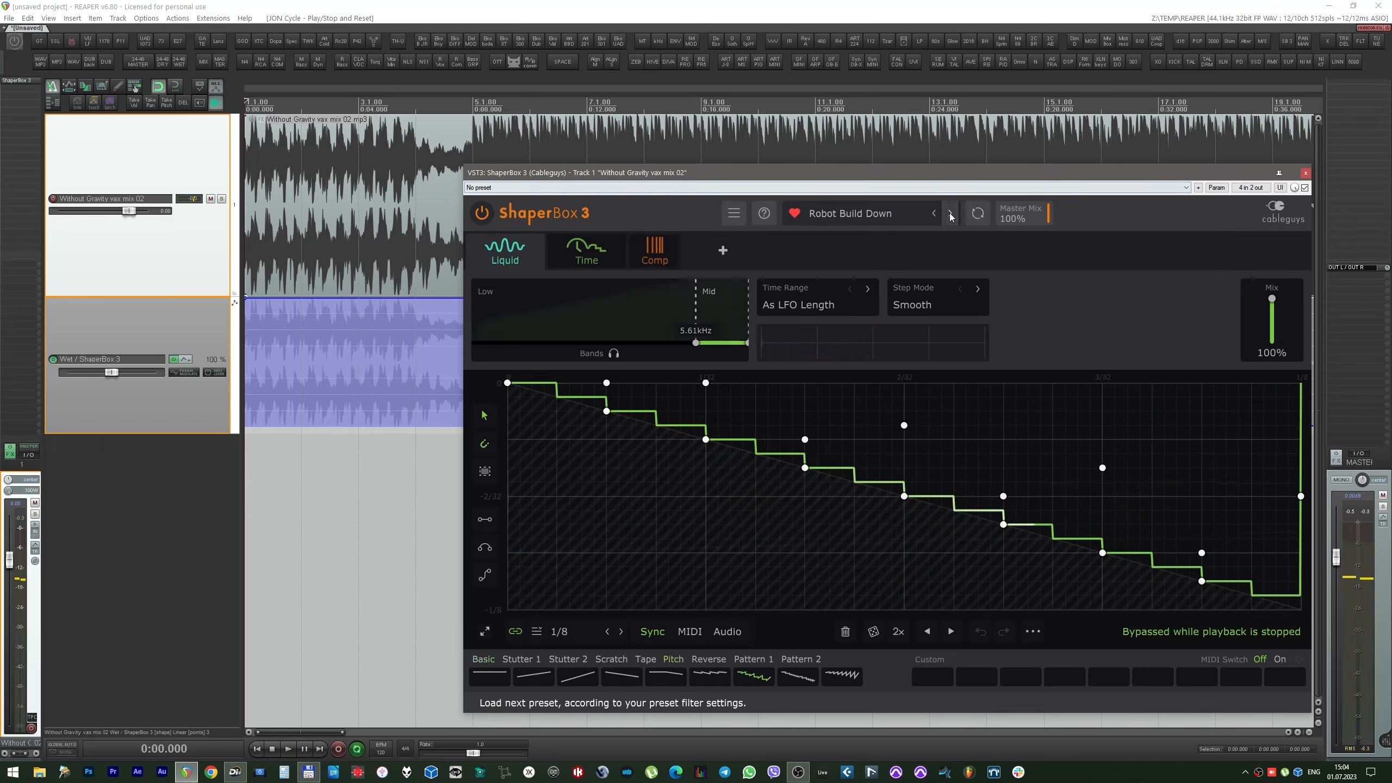
Step: Play the Robot Build Down preset and try different Liquid shaper lengths, ending on 1 bar
key(space)
click(621, 633)
click(621, 632)
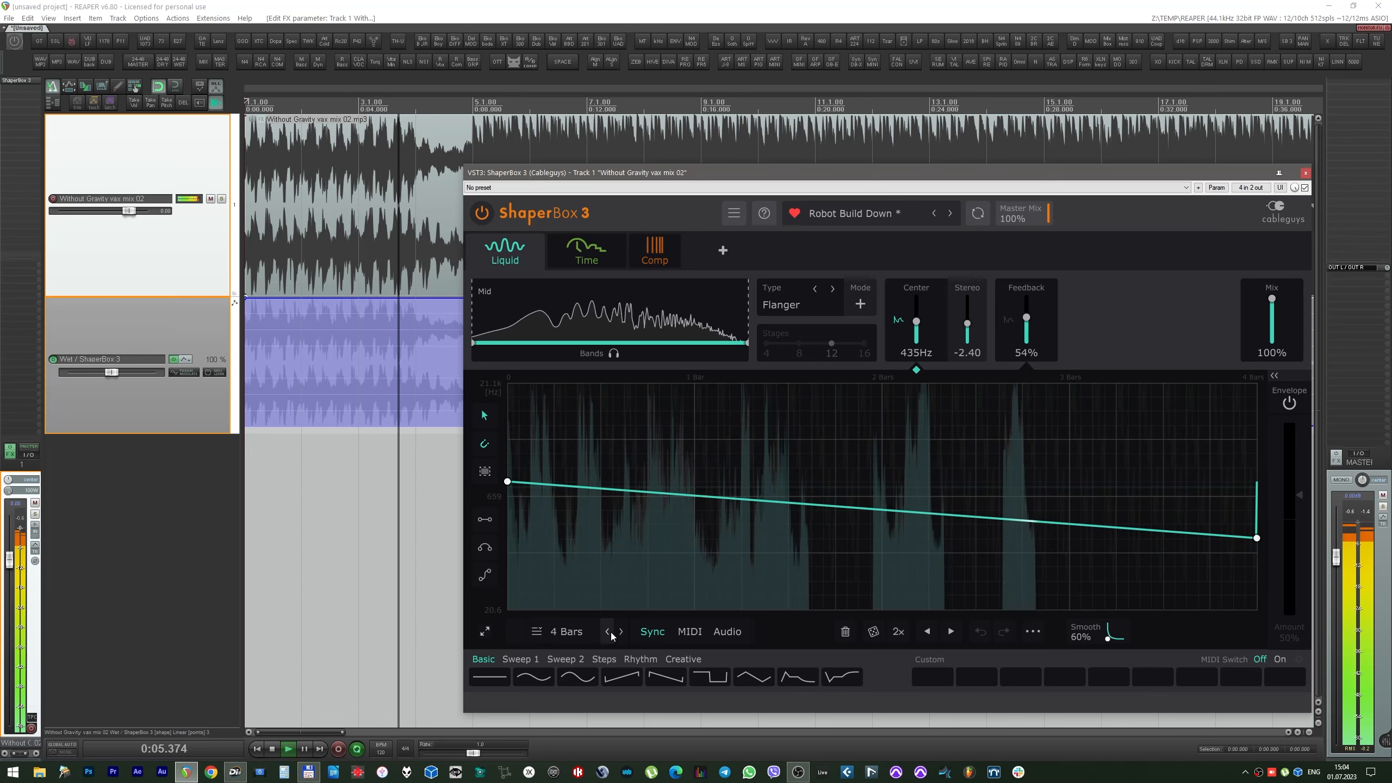
click(608, 633)
click(608, 633)
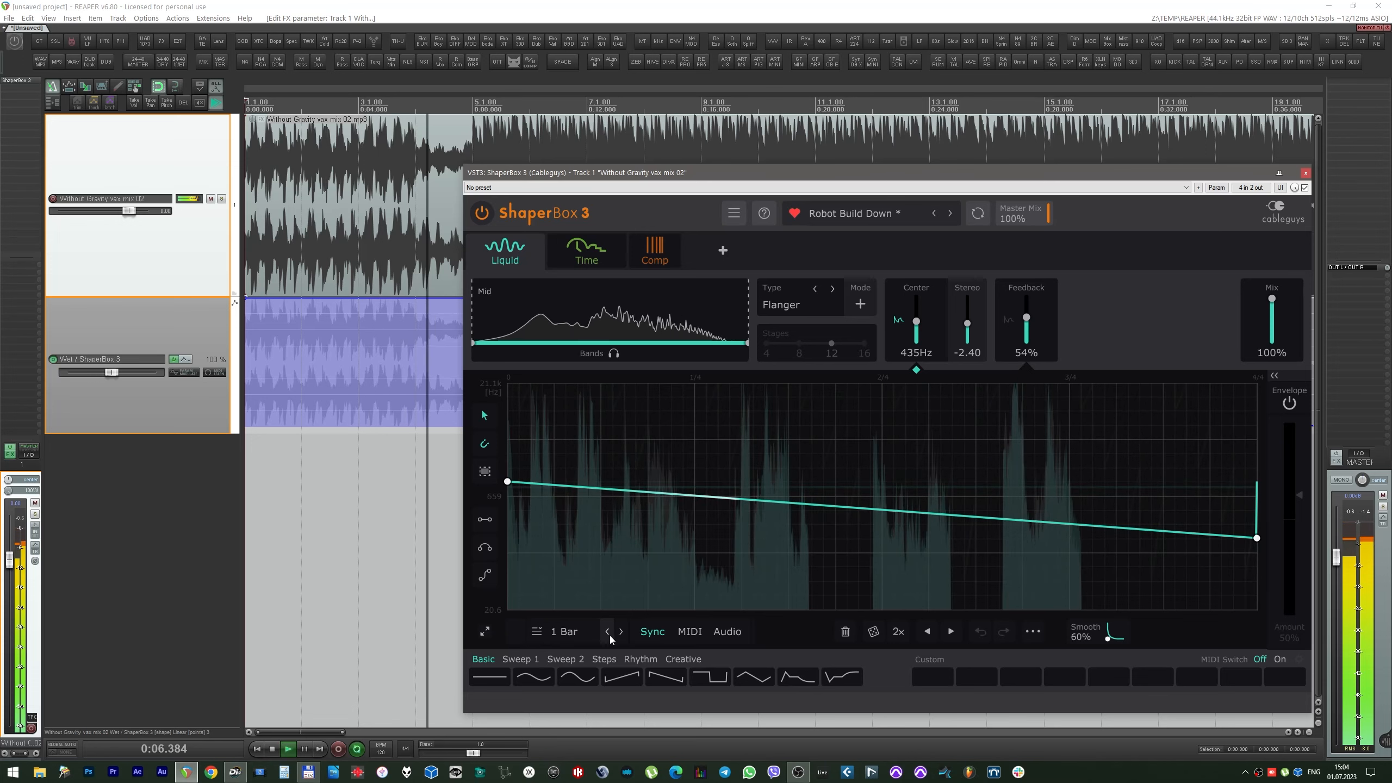
Step: Load All Over The Place Build and bend the Liquid shaper's falling curve upward so it drops steeply just before its lowest point
click(954, 214)
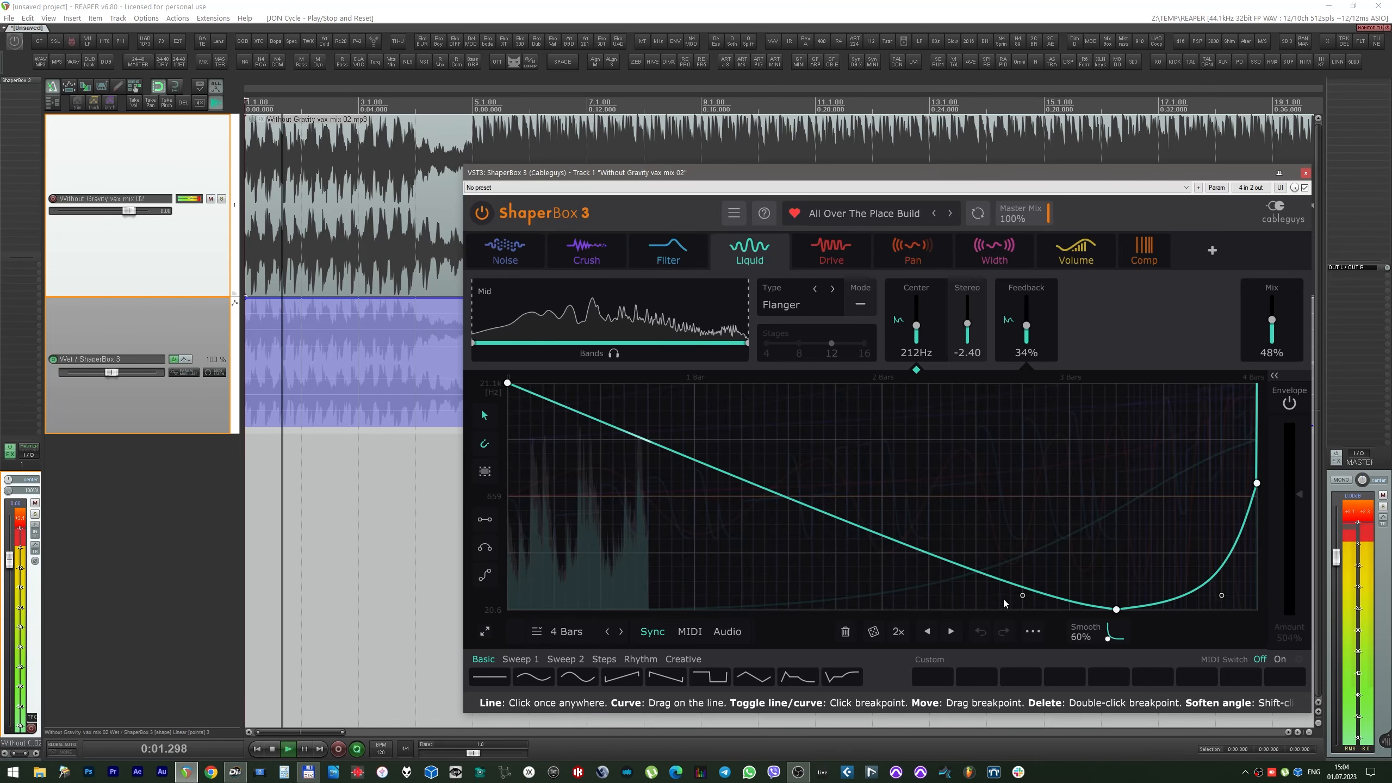
drag(1020, 596, 1103, 383)
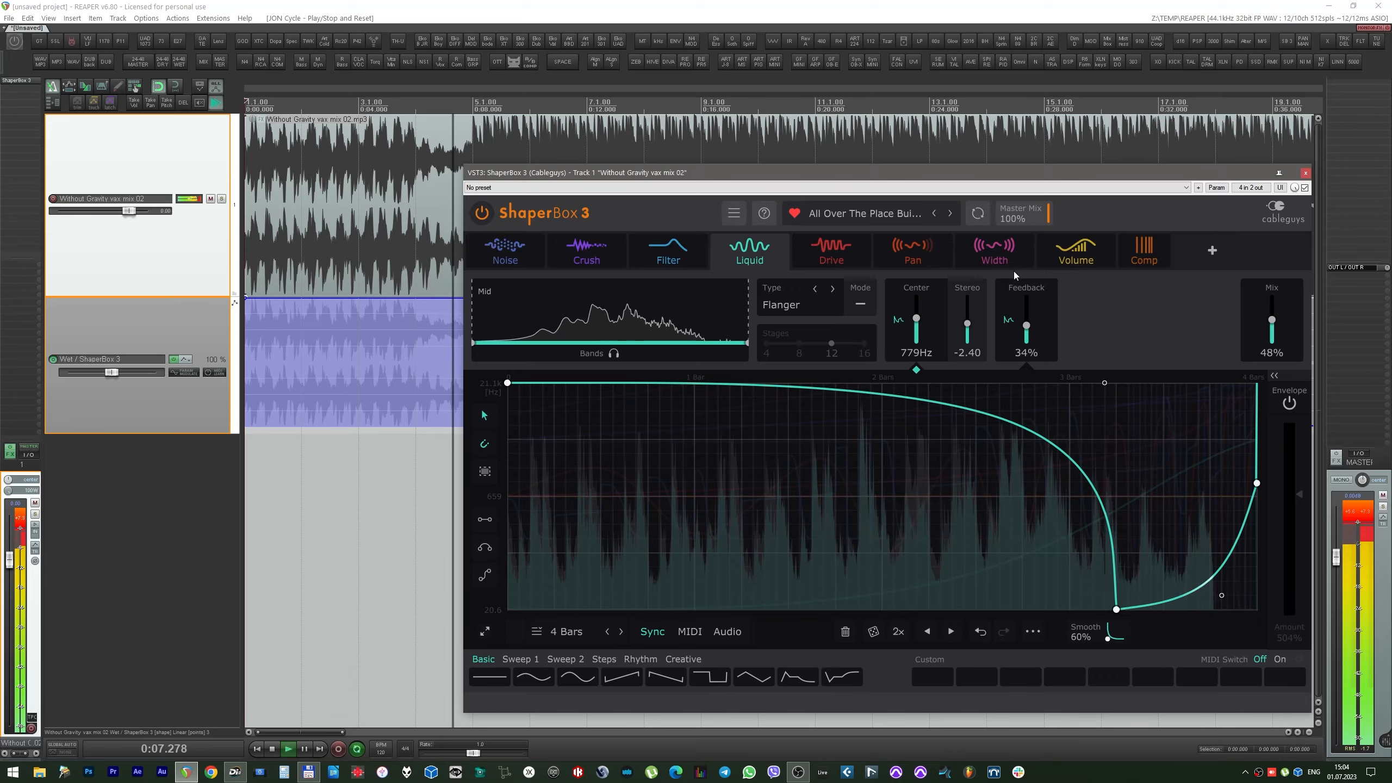
Step: Load Heavy Flange Build and shorten its Filter shaper's length by one setting
click(950, 213)
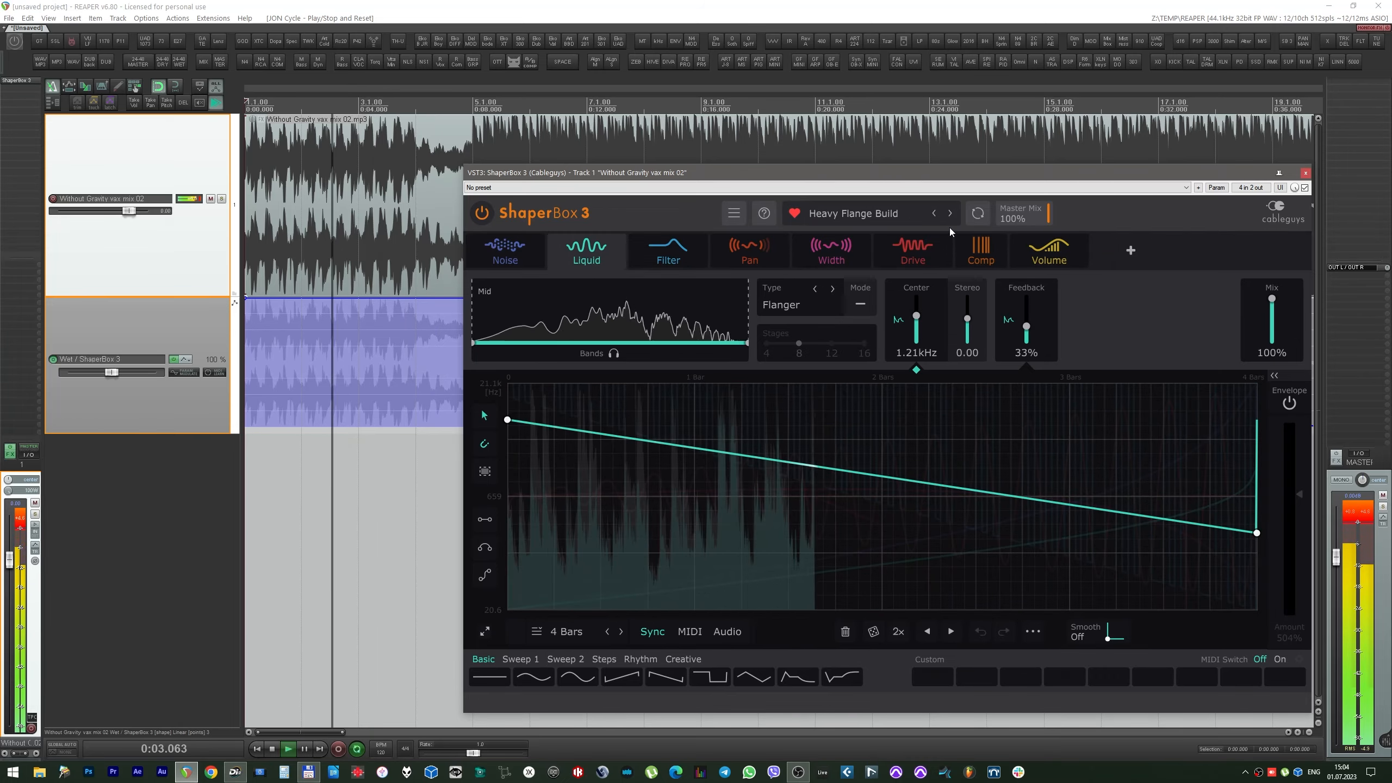
click(669, 252)
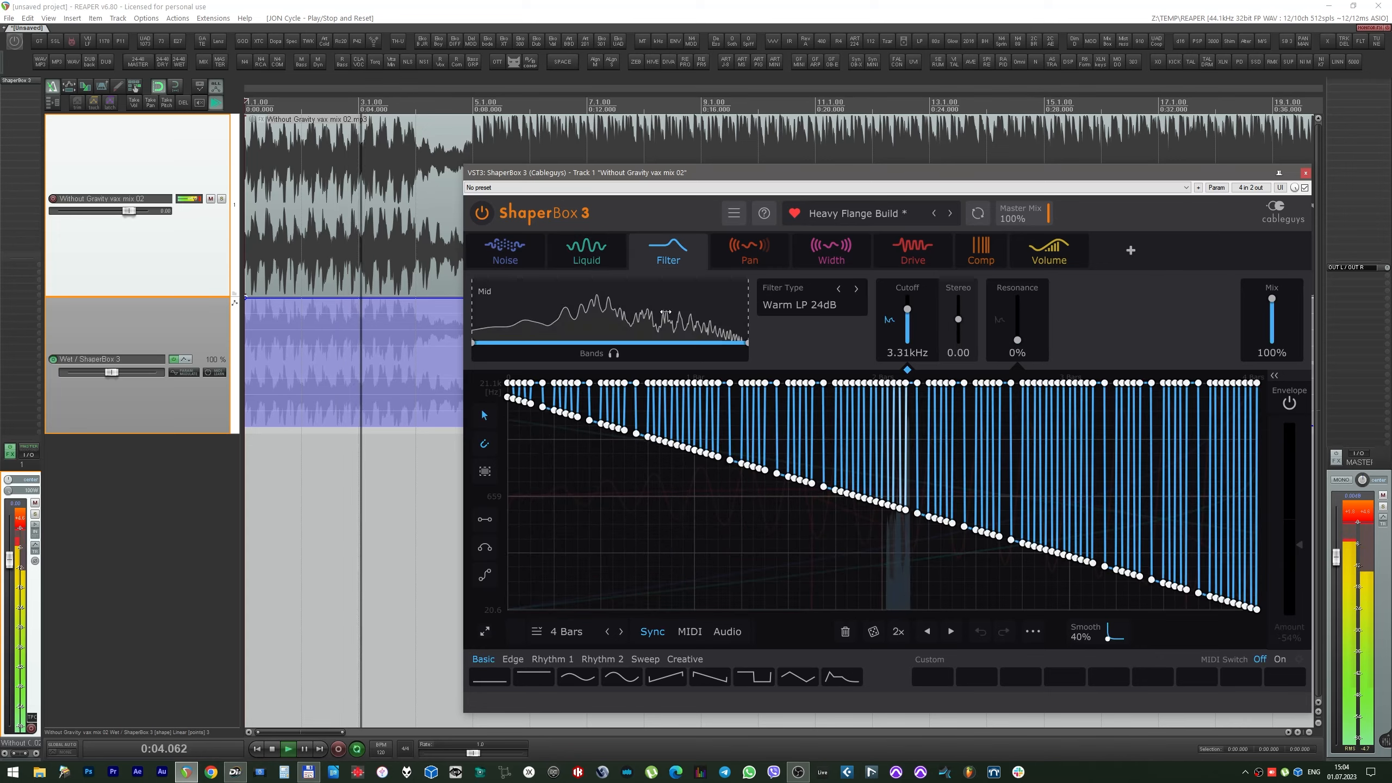
click(607, 632)
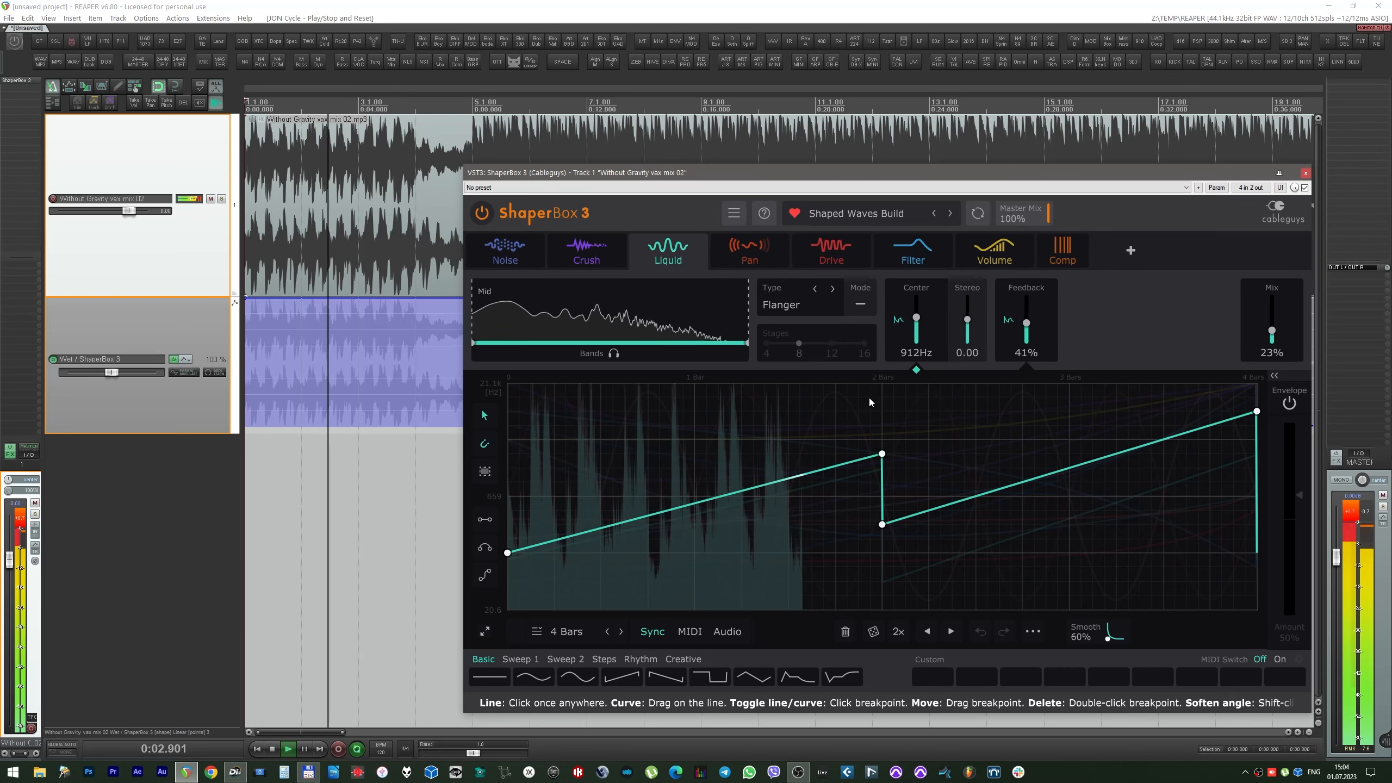
Step: In Shaped Waves Build, try the Liquid shaper at 2 bars, restore 4 bars, and shorten it again by two settings
click(609, 633)
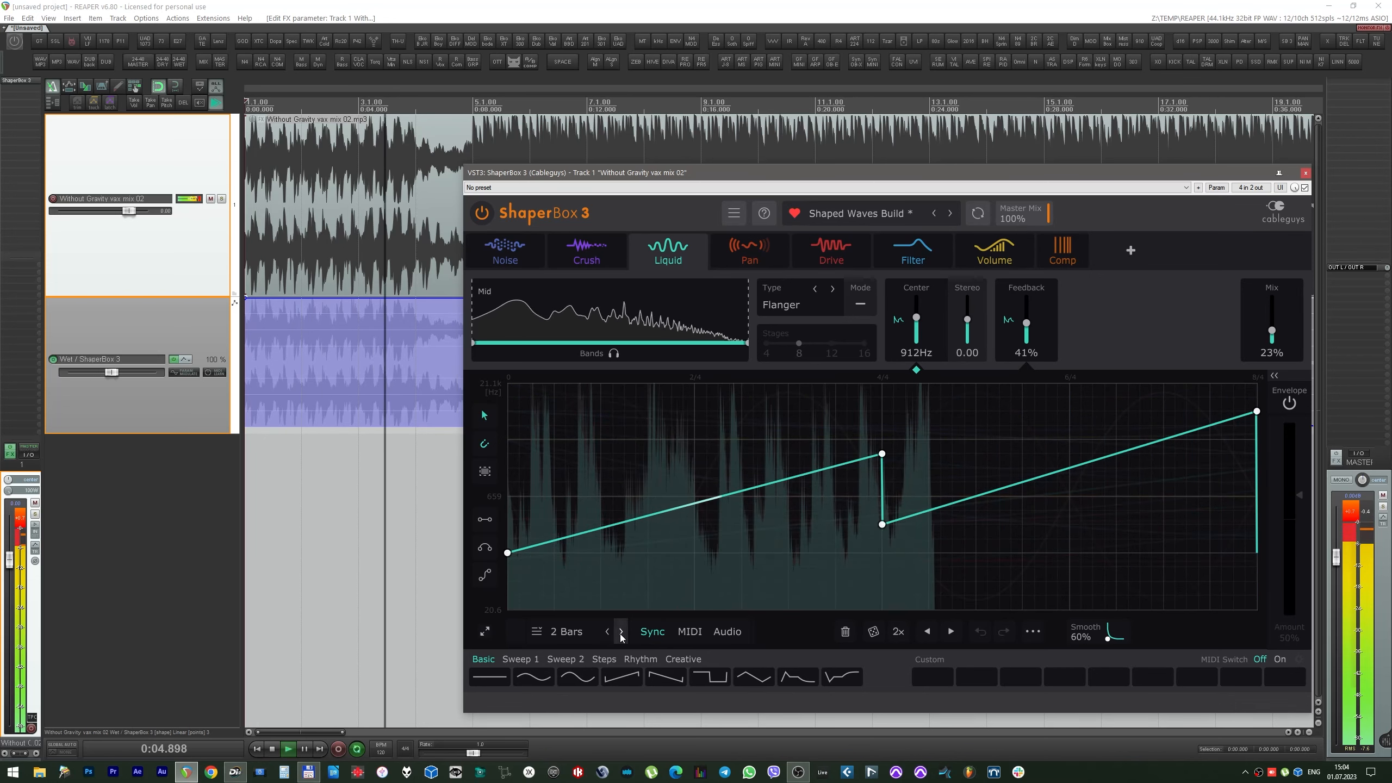
click(621, 633)
click(609, 632)
click(608, 632)
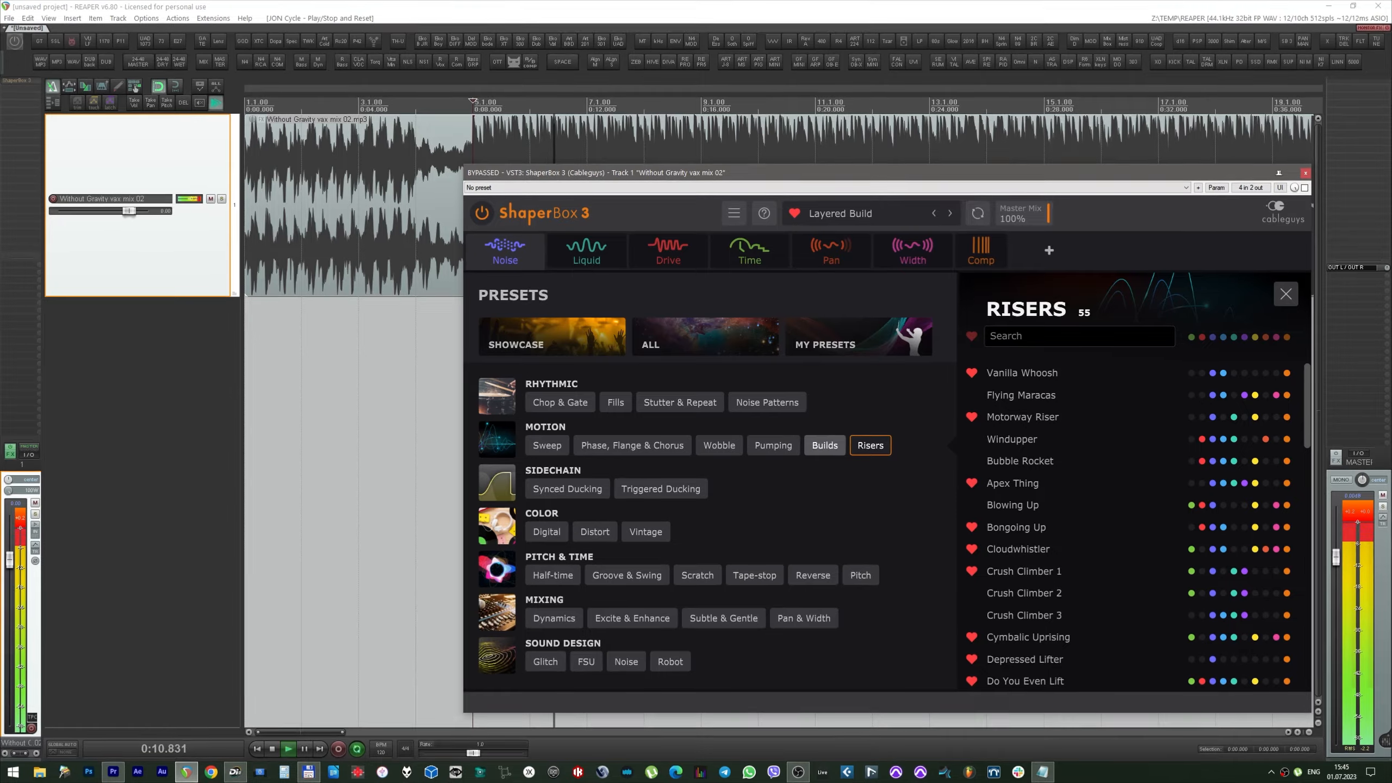
Step: Switch the preset browser from the Risers category to Builds
click(824, 445)
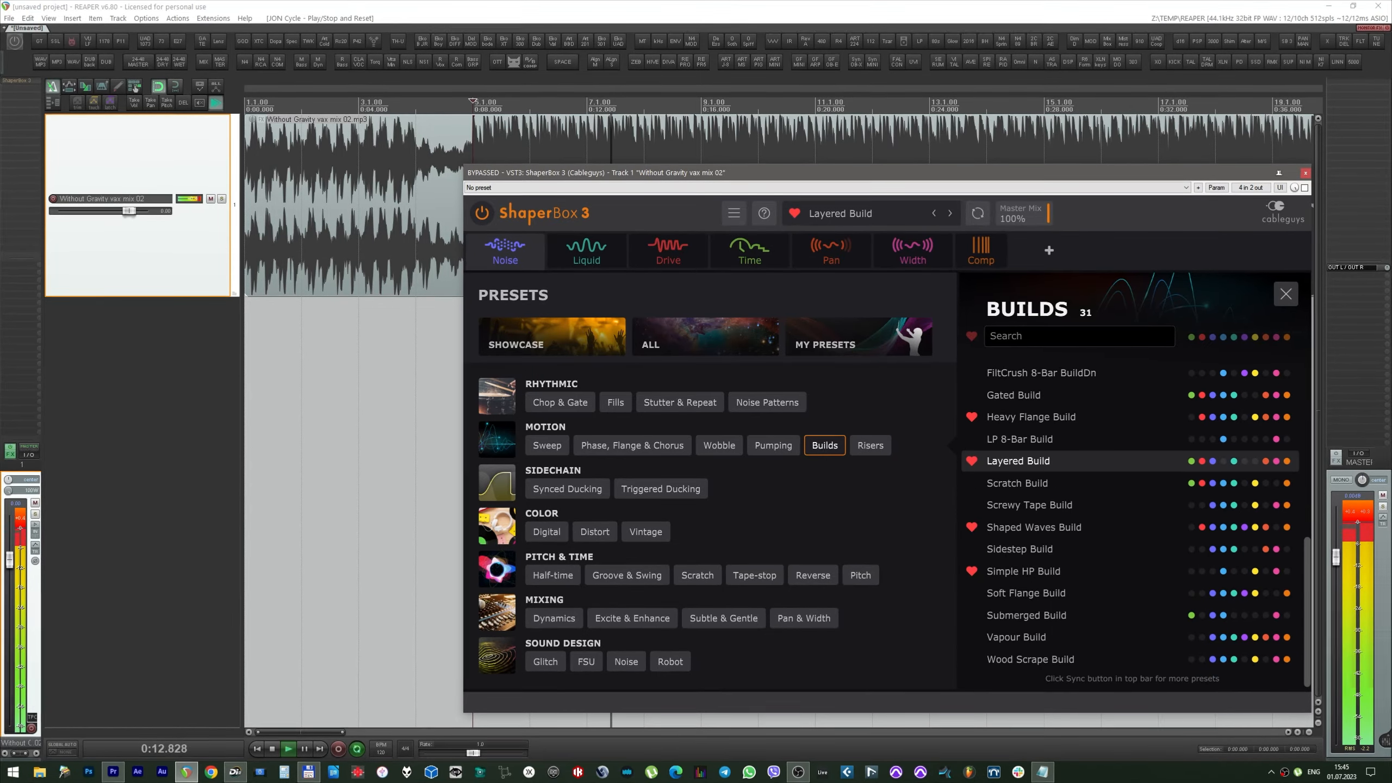